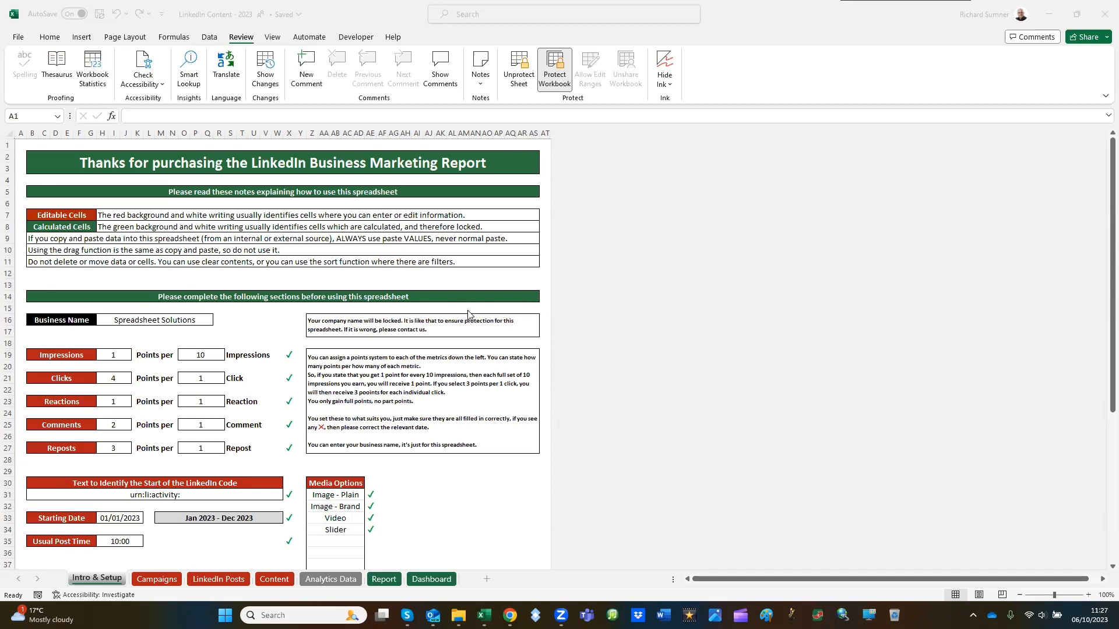
# Review the usage notes and the points-per-metric settings for impressions, clicks, reactions, comments and reposts on the Intro & Setup sheet
pyautogui.click(467, 310)
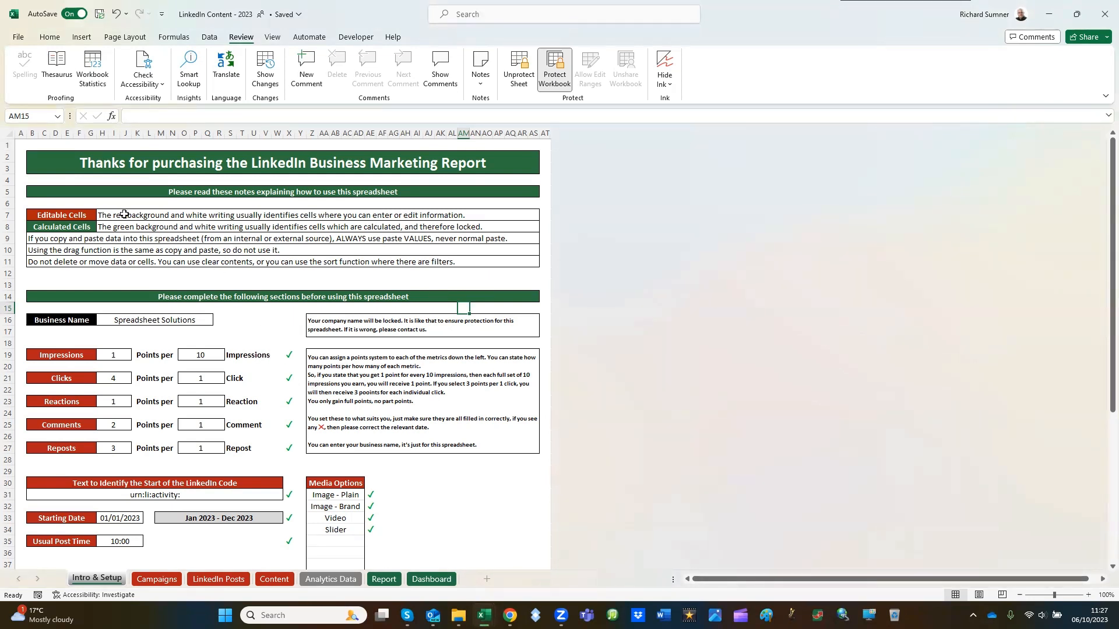
pyautogui.click(19, 145)
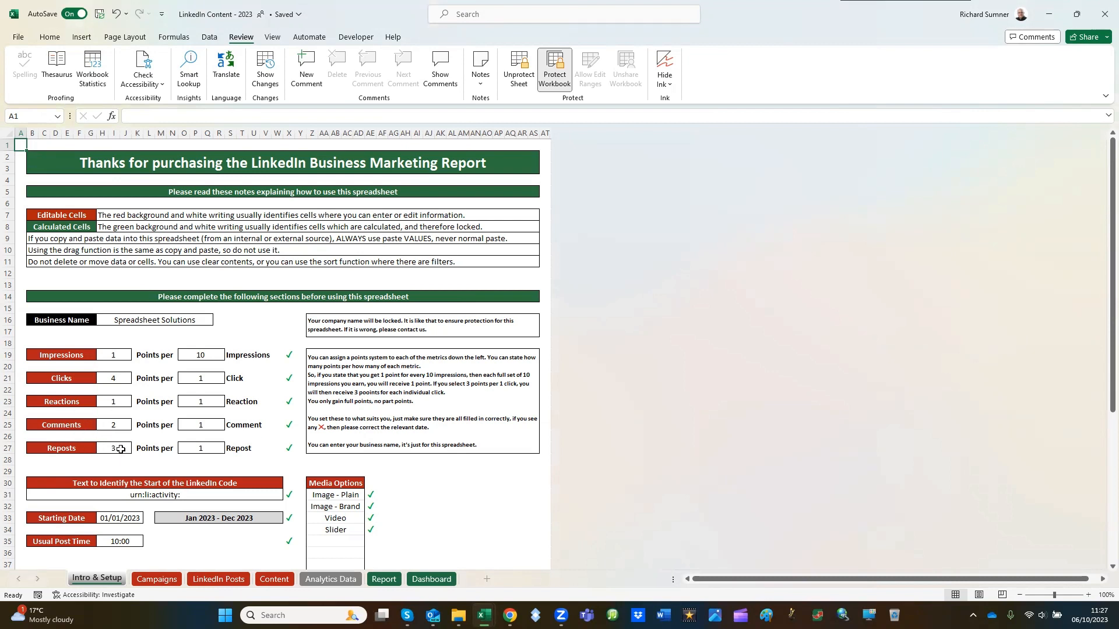
pyautogui.click(119, 358)
pyautogui.click(203, 355)
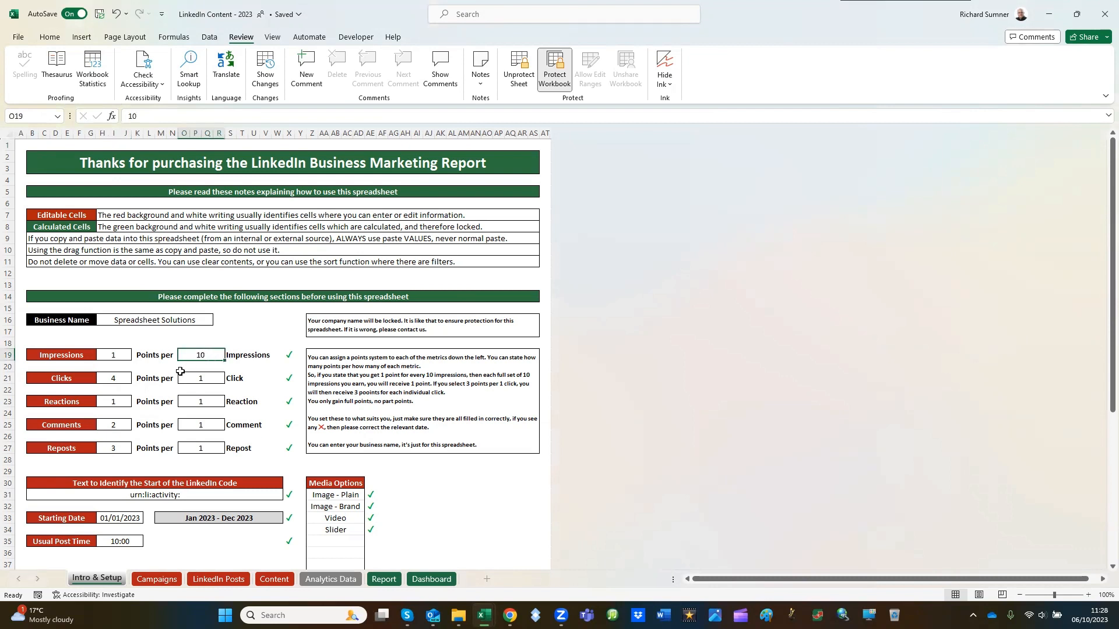
pyautogui.click(117, 380)
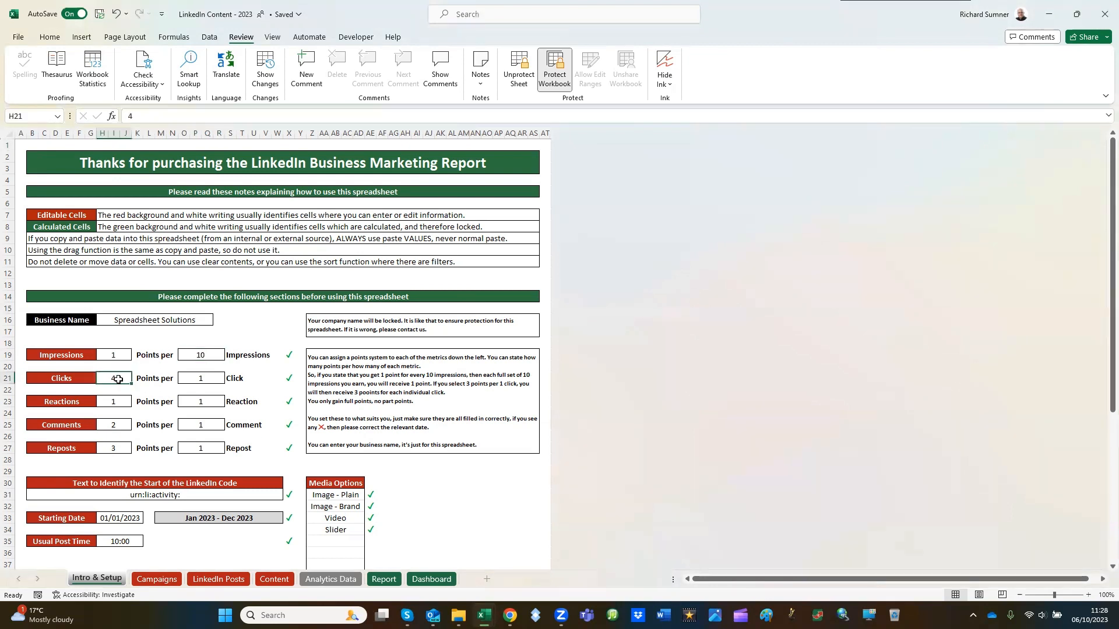
pyautogui.click(201, 378)
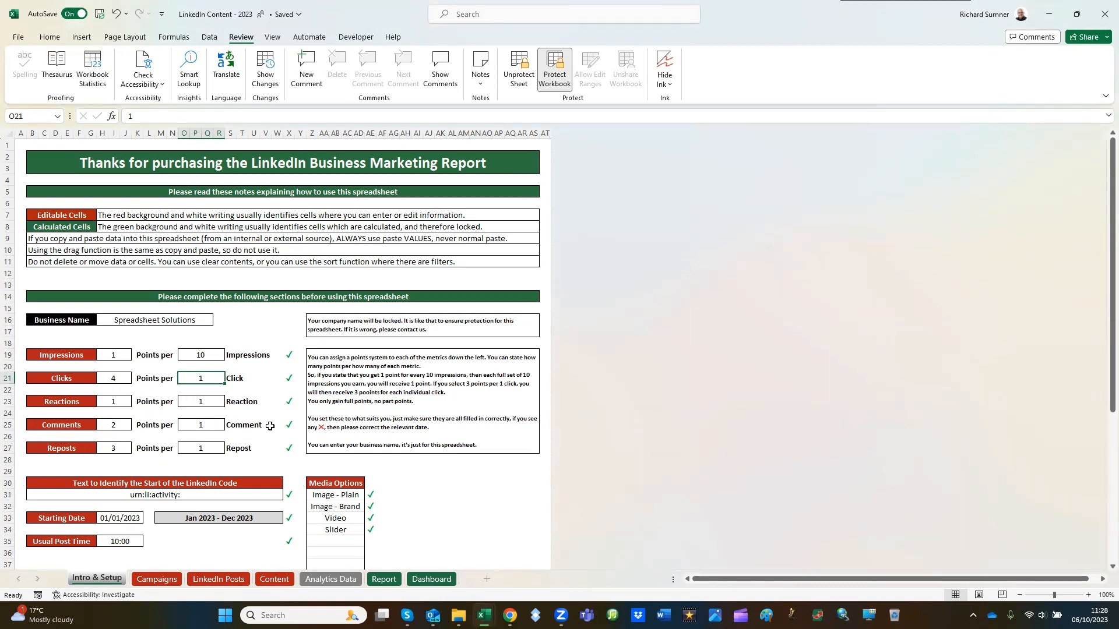
pyautogui.scroll(-3, 270, 426)
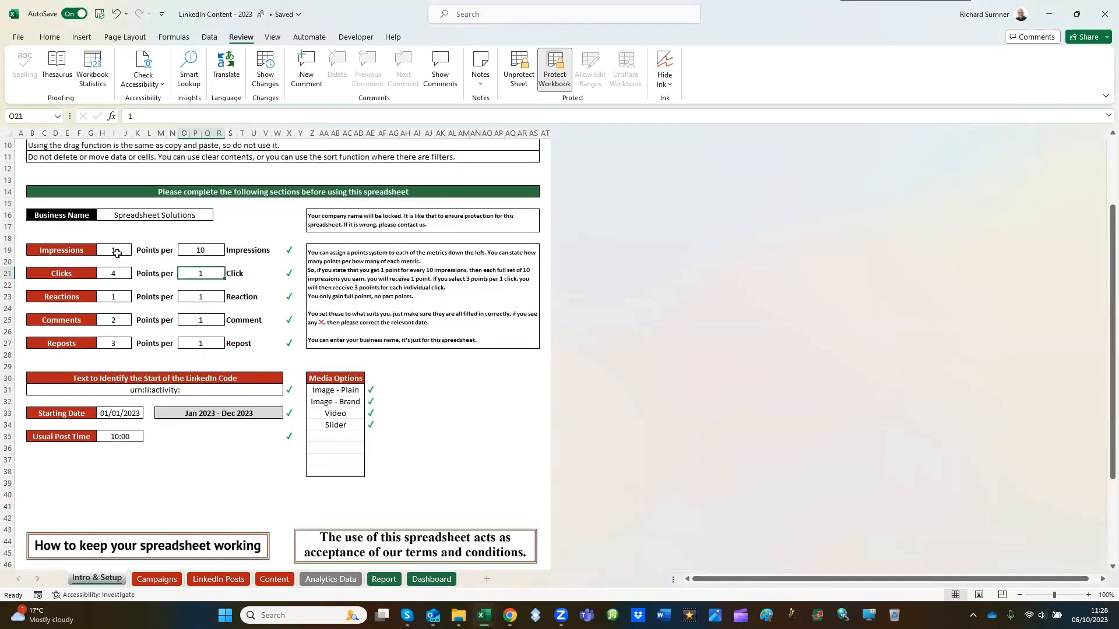
pyautogui.click(100, 237)
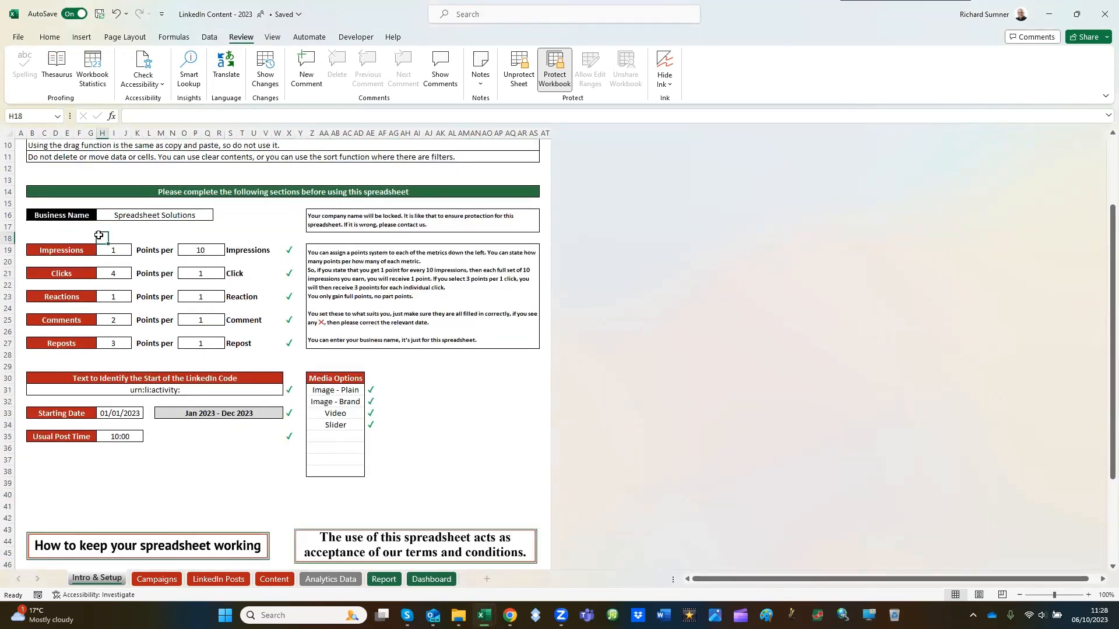
pyautogui.press('Home')
# Review the starting date, usual post time and media options on the Intro & Setup sheet
pyautogui.click(117, 414)
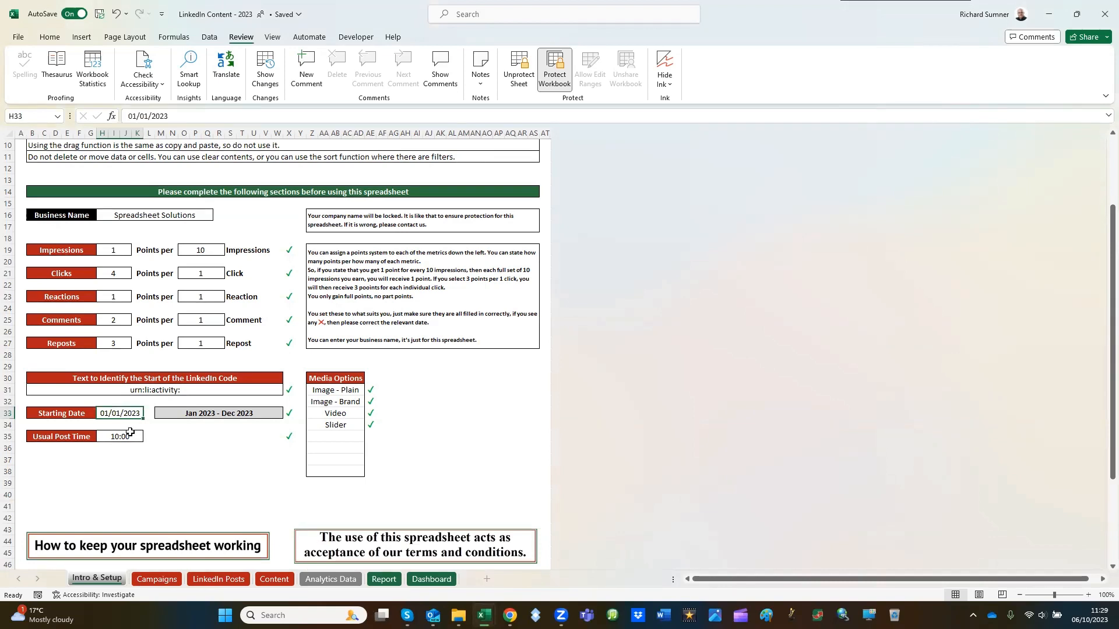
pyautogui.click(130, 435)
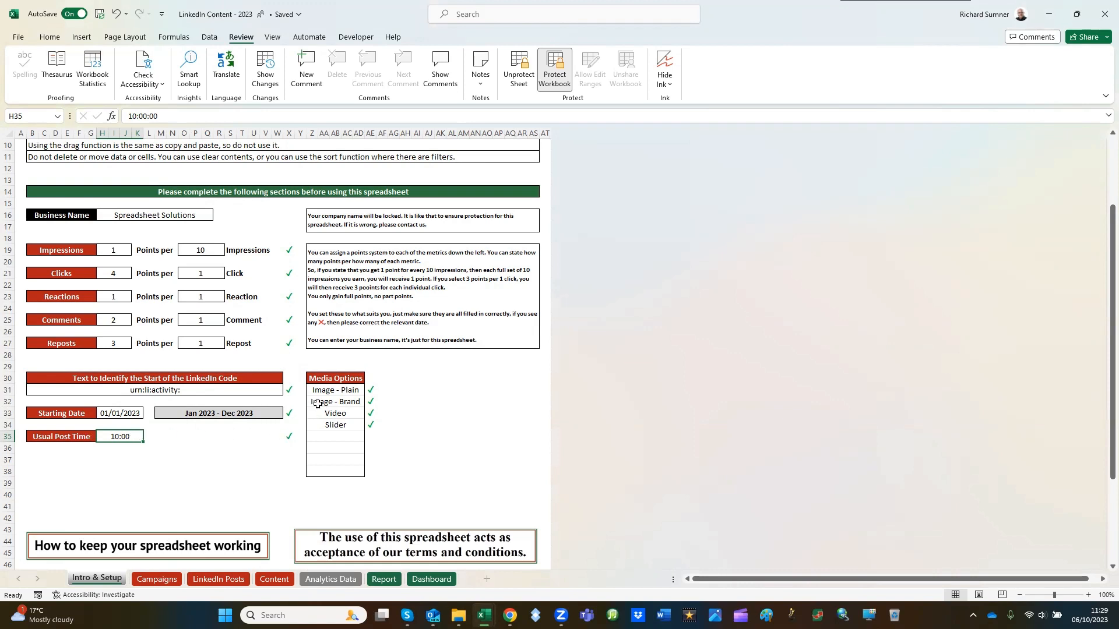
pyautogui.moveTo(322, 391); pyautogui.dragTo(327, 419)
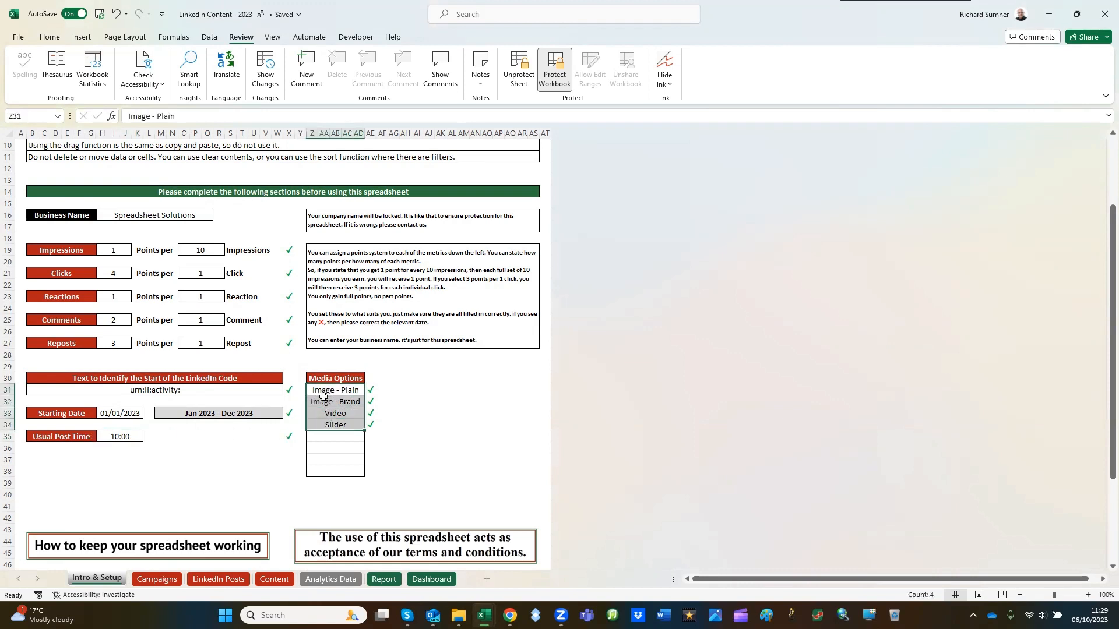
pyautogui.click(323, 401)
pyautogui.click(326, 415)
pyautogui.click(327, 426)
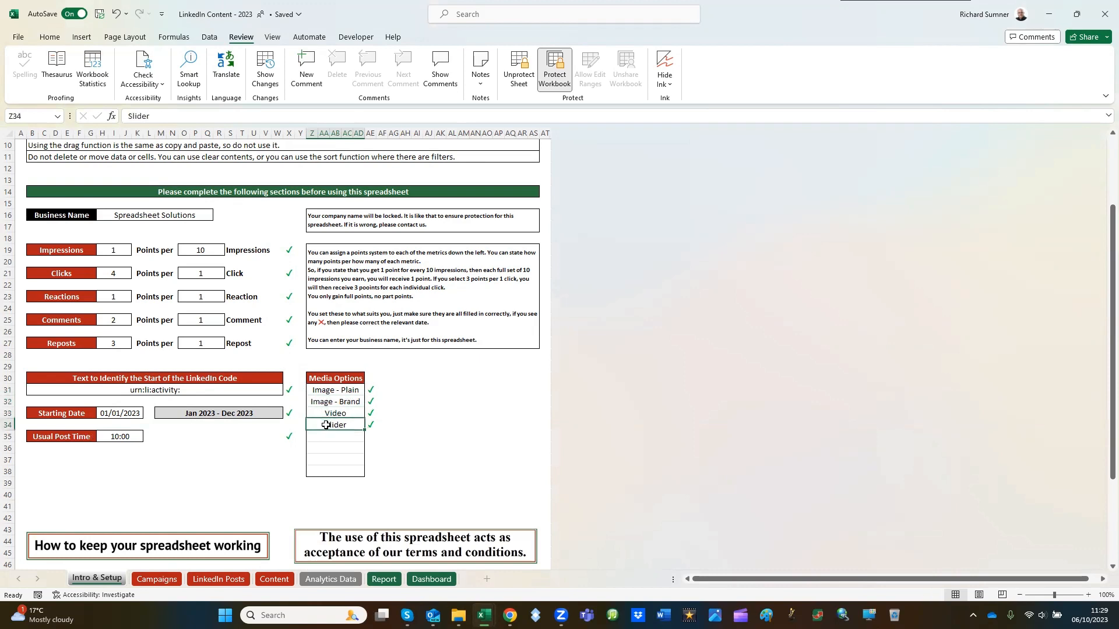
pyautogui.click(252, 471)
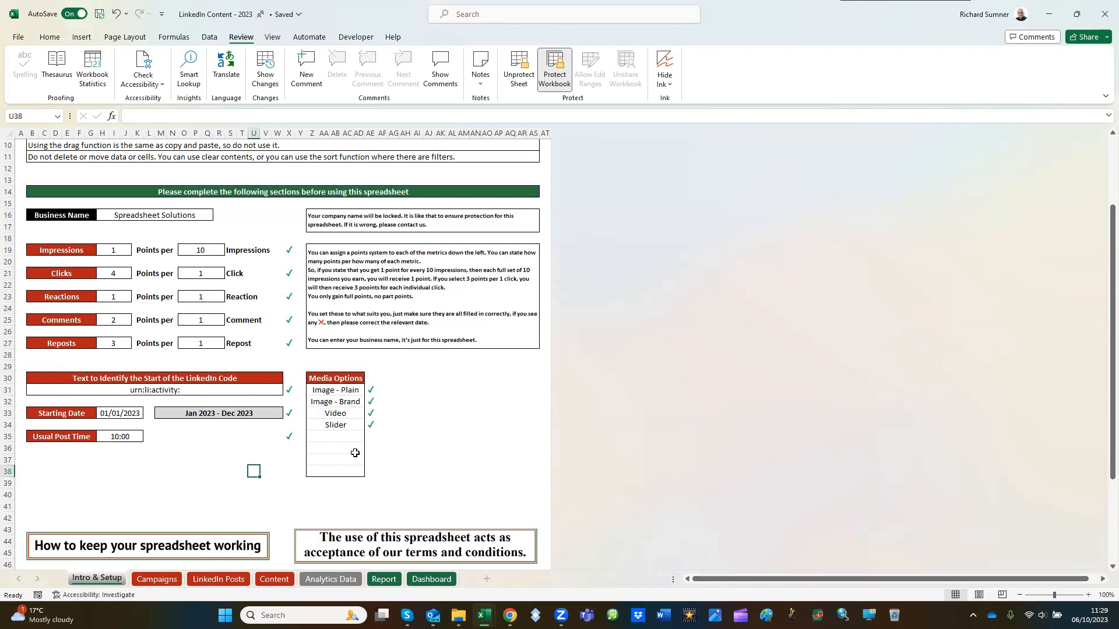
# Look through the Campaigns, LinkedIn Posts and Content sheets, comparing the campaign table with the Intro & Setup settings
pyautogui.click(203, 579)
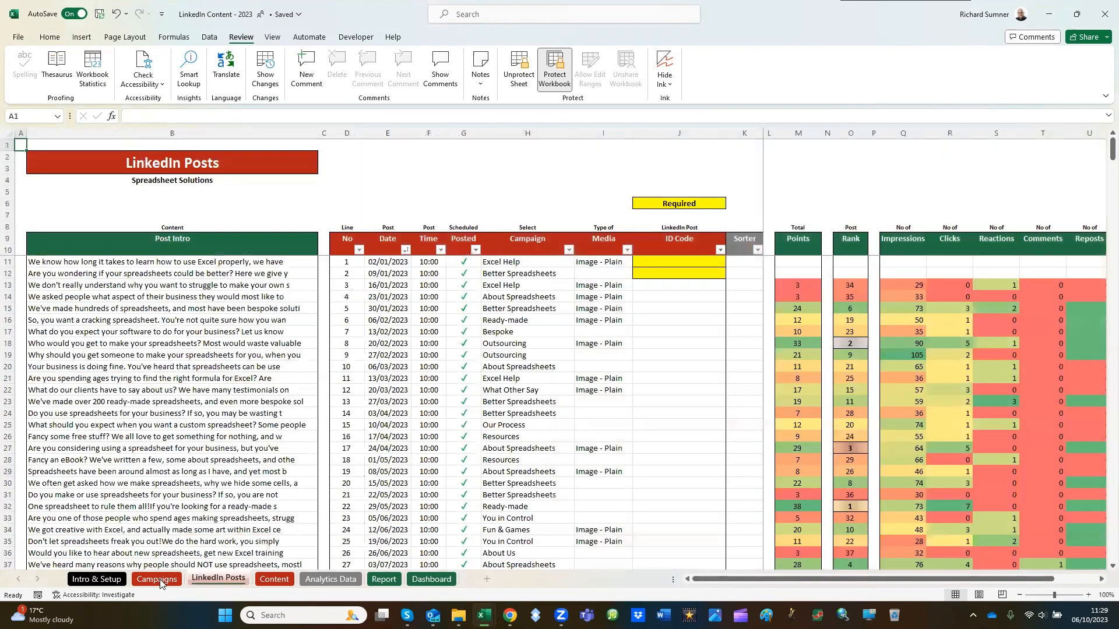
pyautogui.click(158, 580)
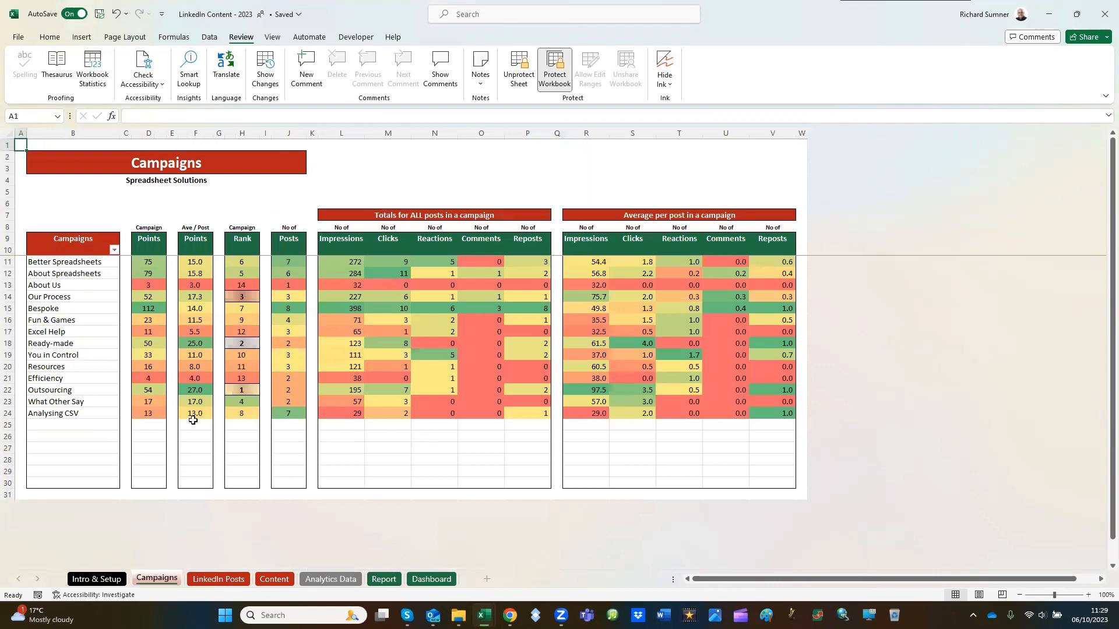
pyautogui.click(116, 578)
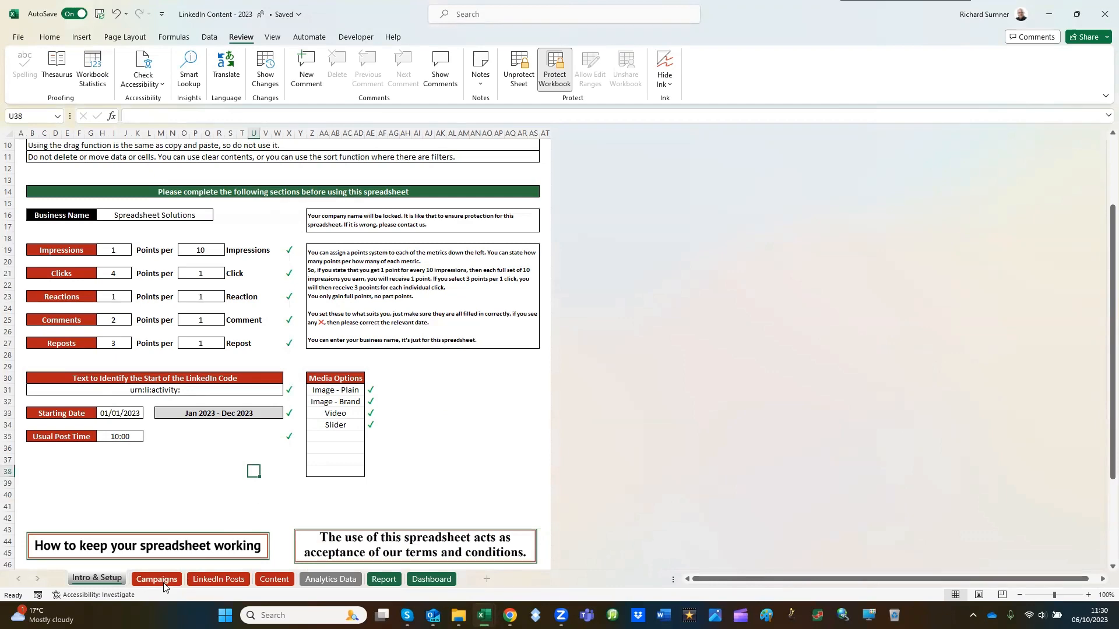
pyautogui.click(157, 578)
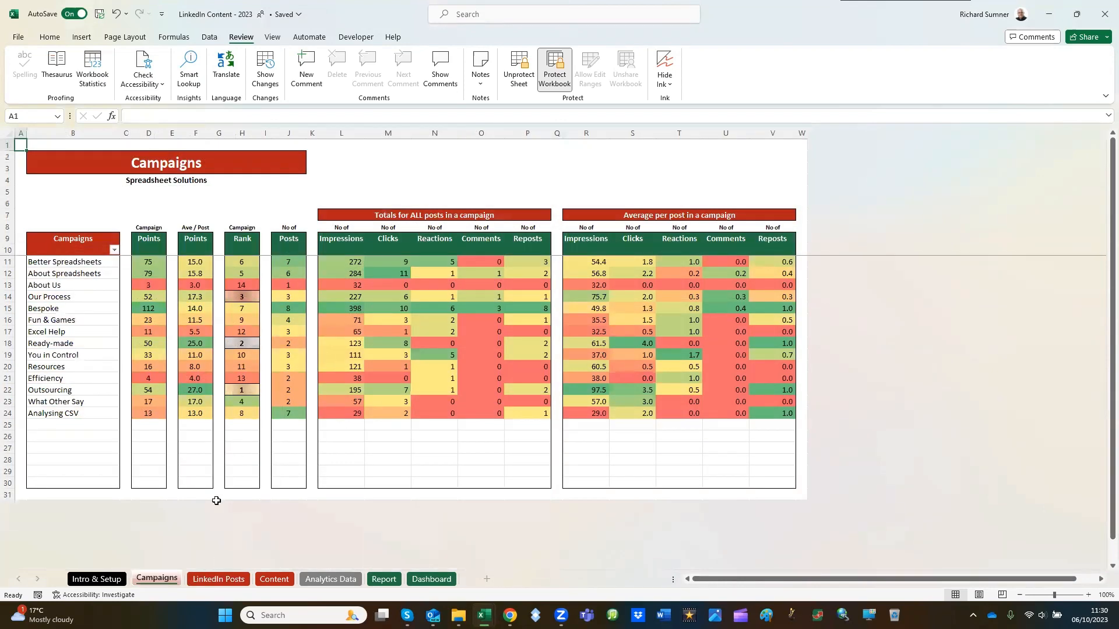
pyautogui.click(108, 578)
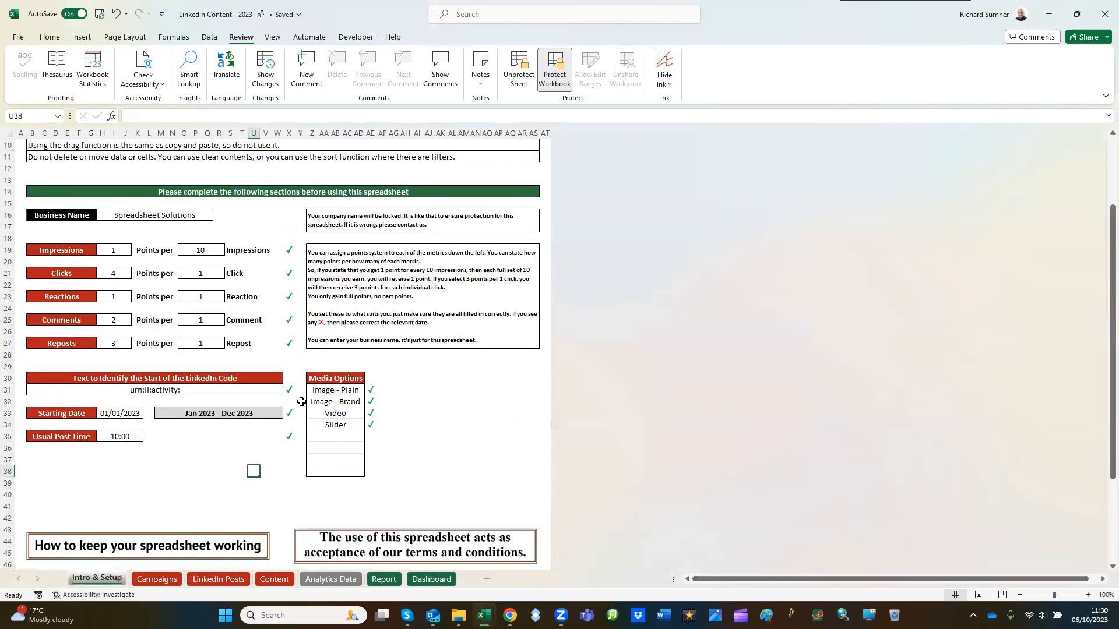
pyautogui.click(157, 578)
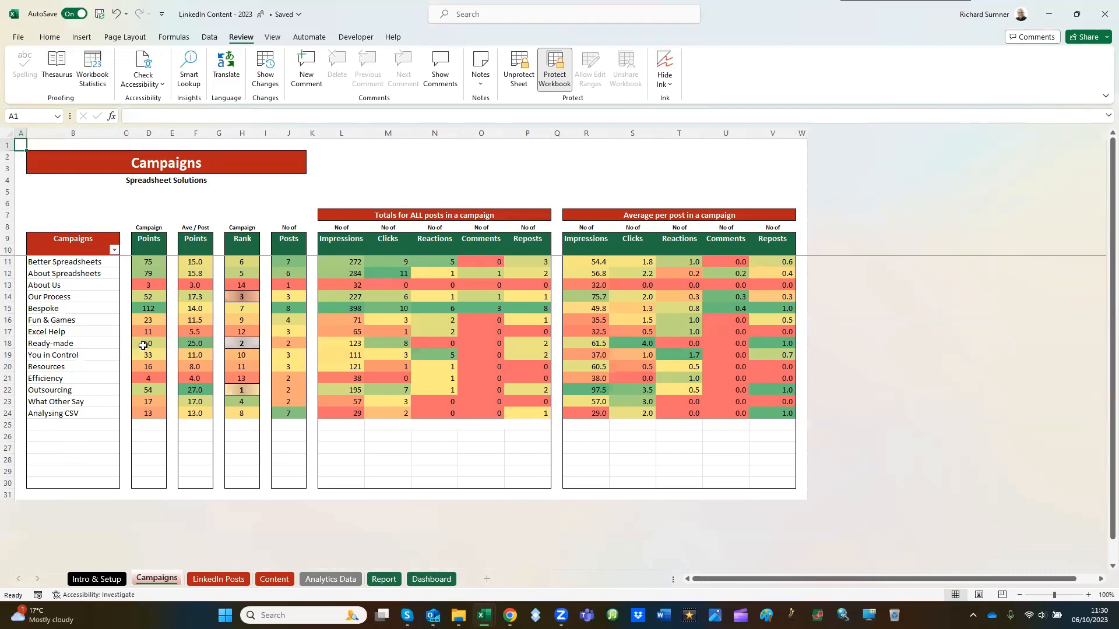
pyautogui.click(228, 581)
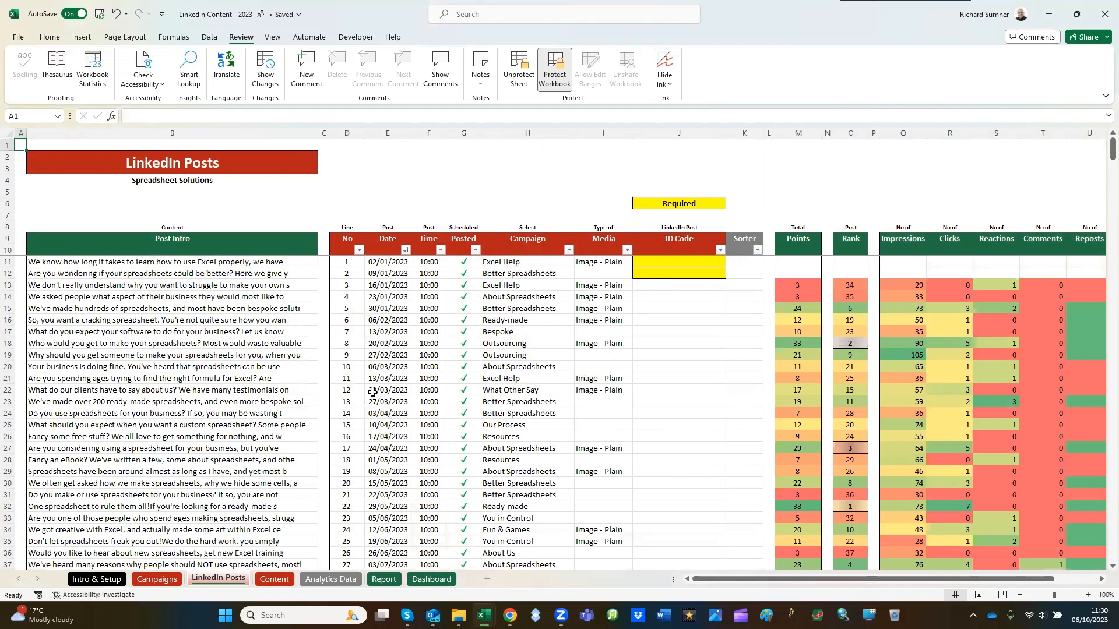
pyautogui.click(263, 580)
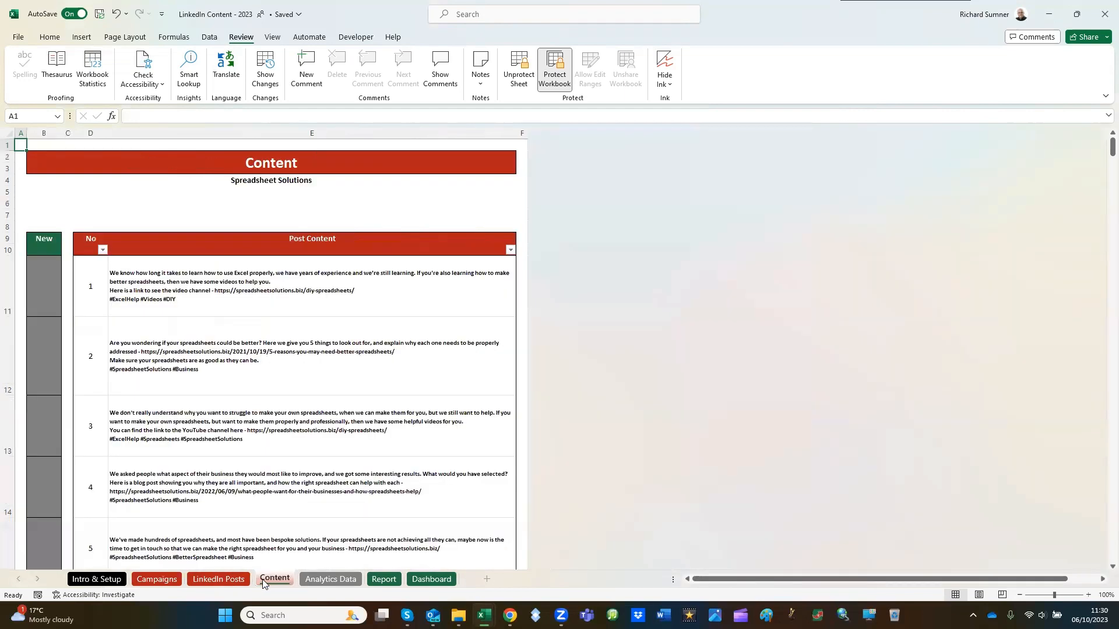
# Examine the line number, date, time and scheduled columns on the LinkedIn Posts sheet, down to the last scheduled post
pyautogui.click(231, 581)
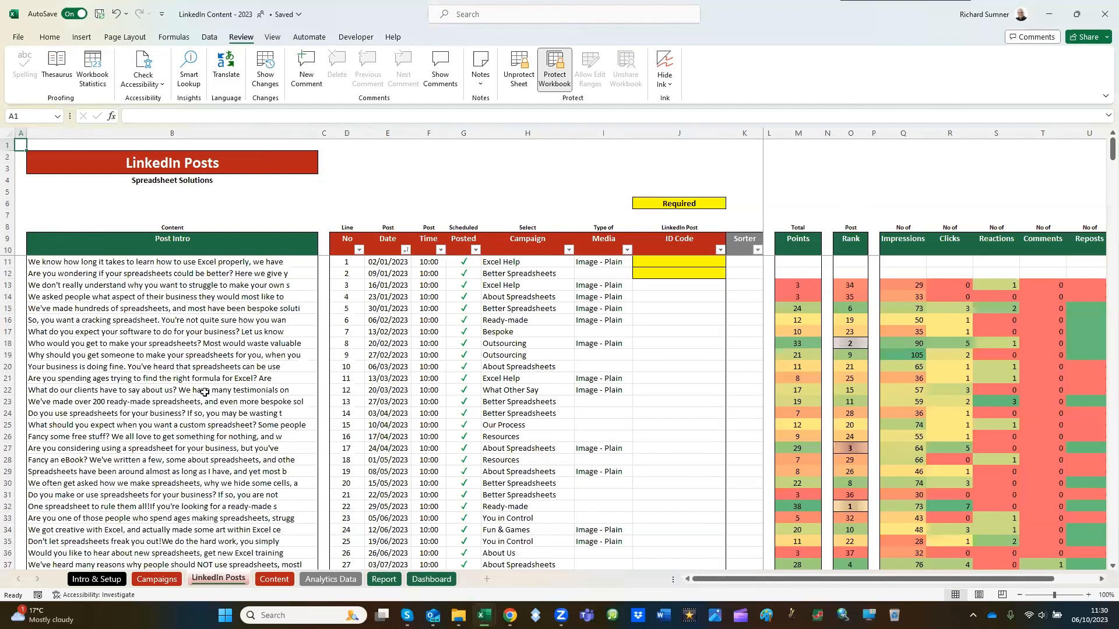
pyautogui.click(359, 277)
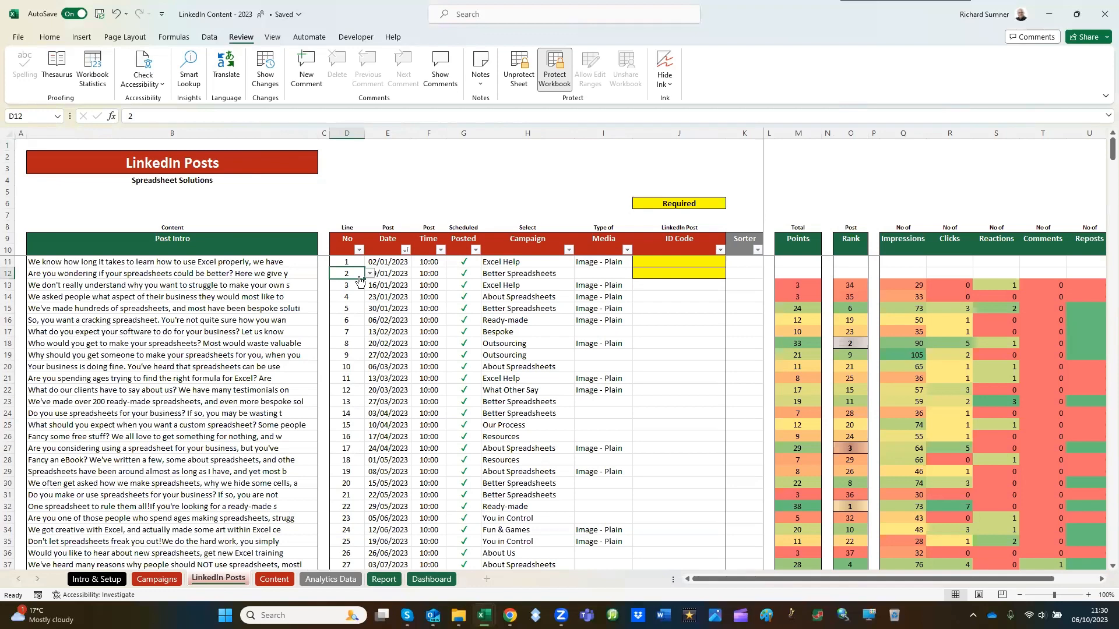
pyautogui.press('Right')
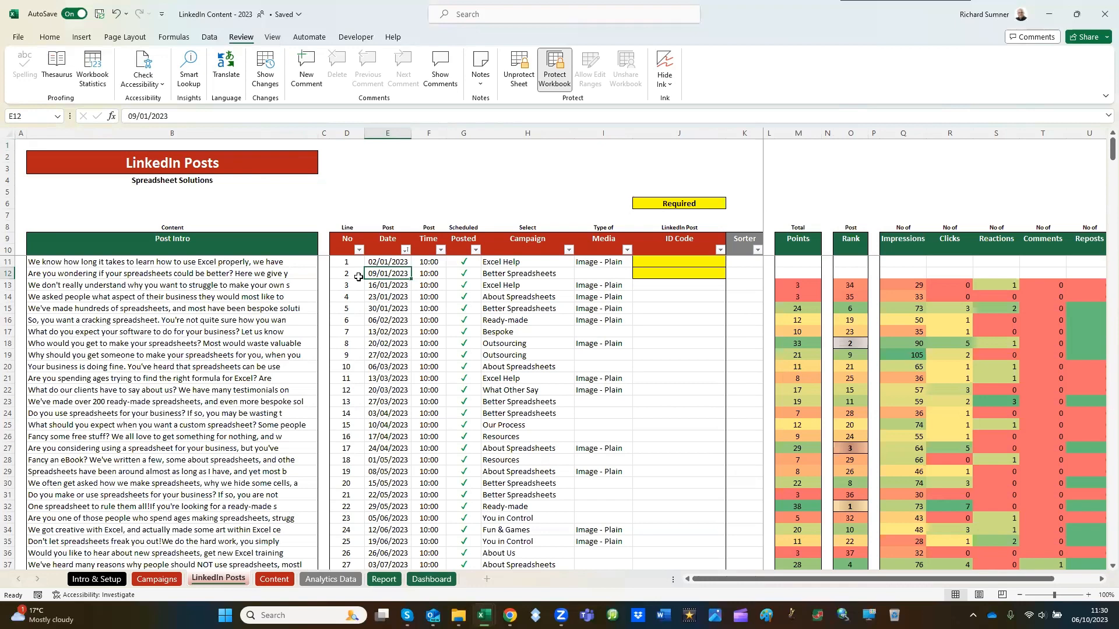
pyautogui.press('Right')
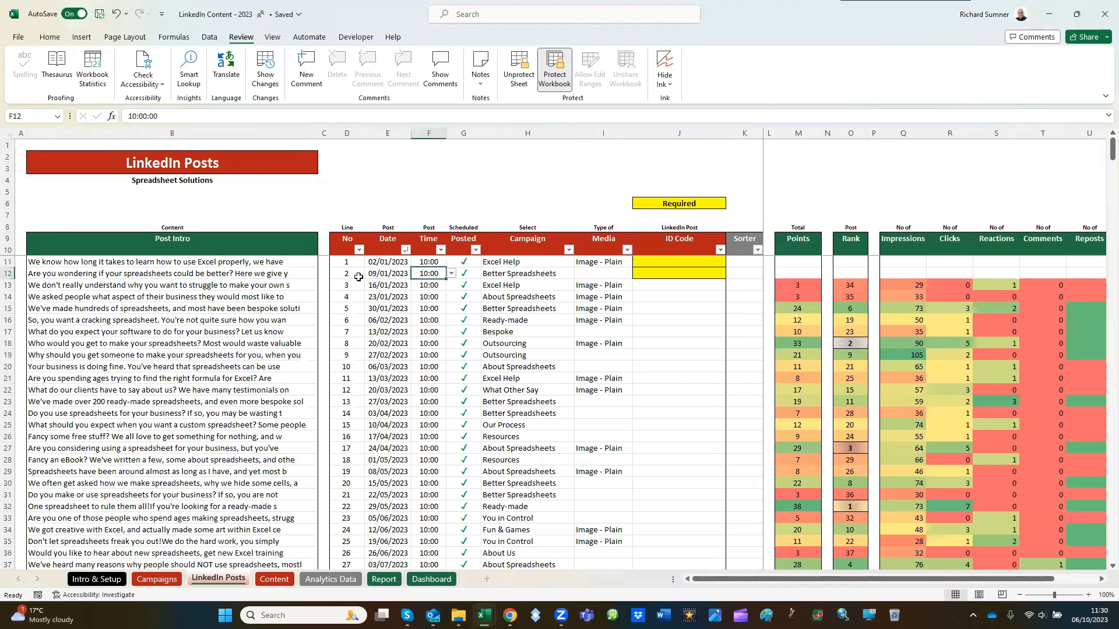
pyautogui.press('Right')
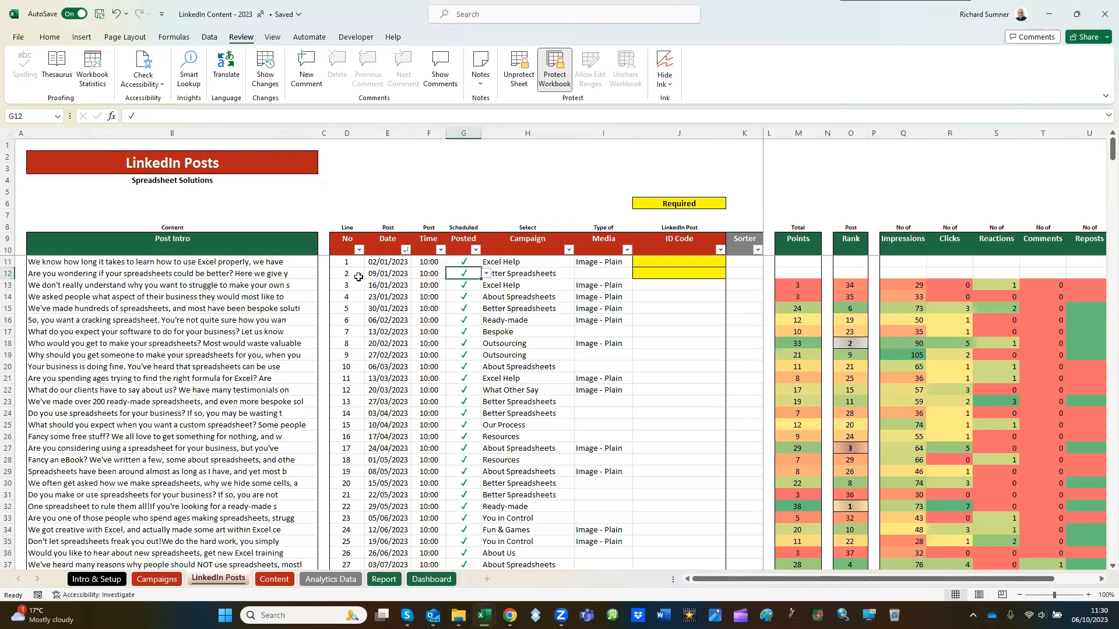
pyautogui.hotkey('ctrl', 'Down')
pyautogui.press('Down')
pyautogui.press('Down')
pyautogui.press('Down')
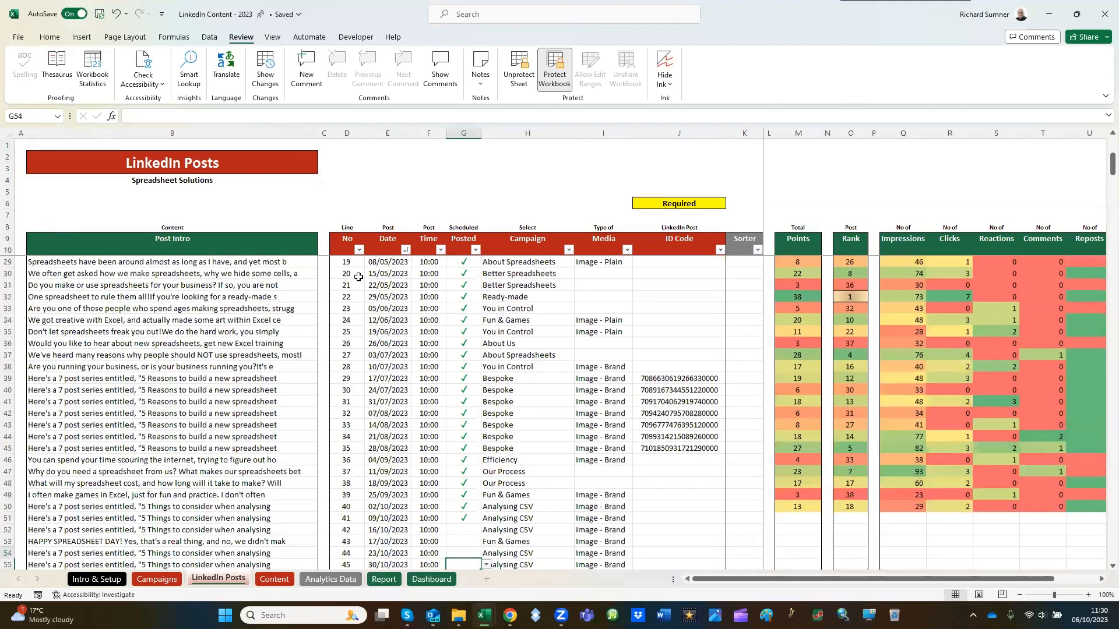
pyautogui.press('Up')
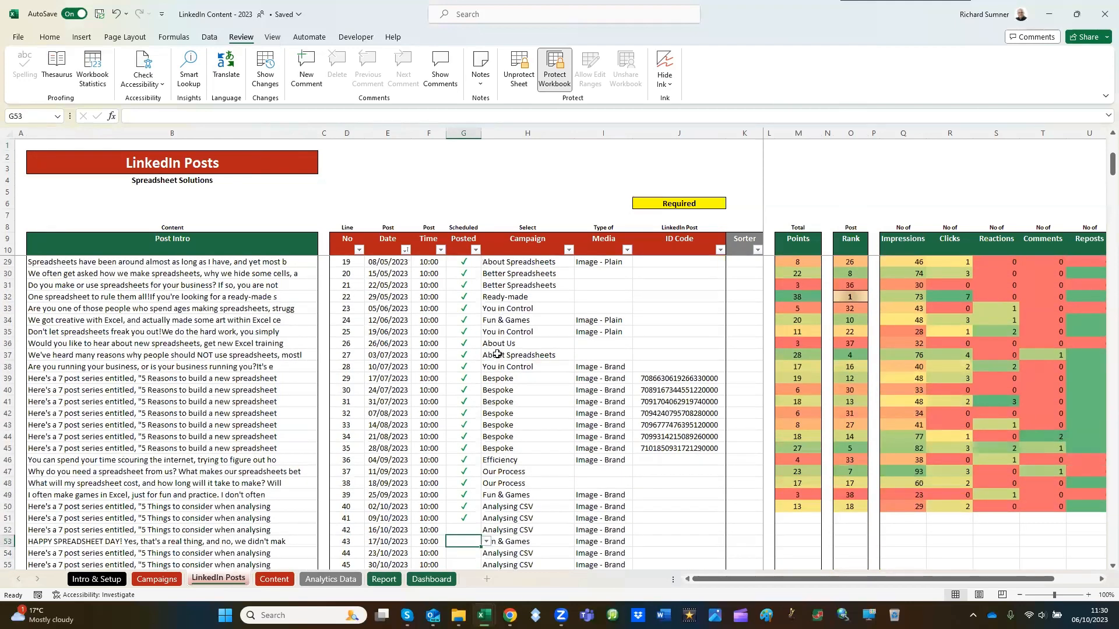
pyautogui.scroll(-4, 497, 354)
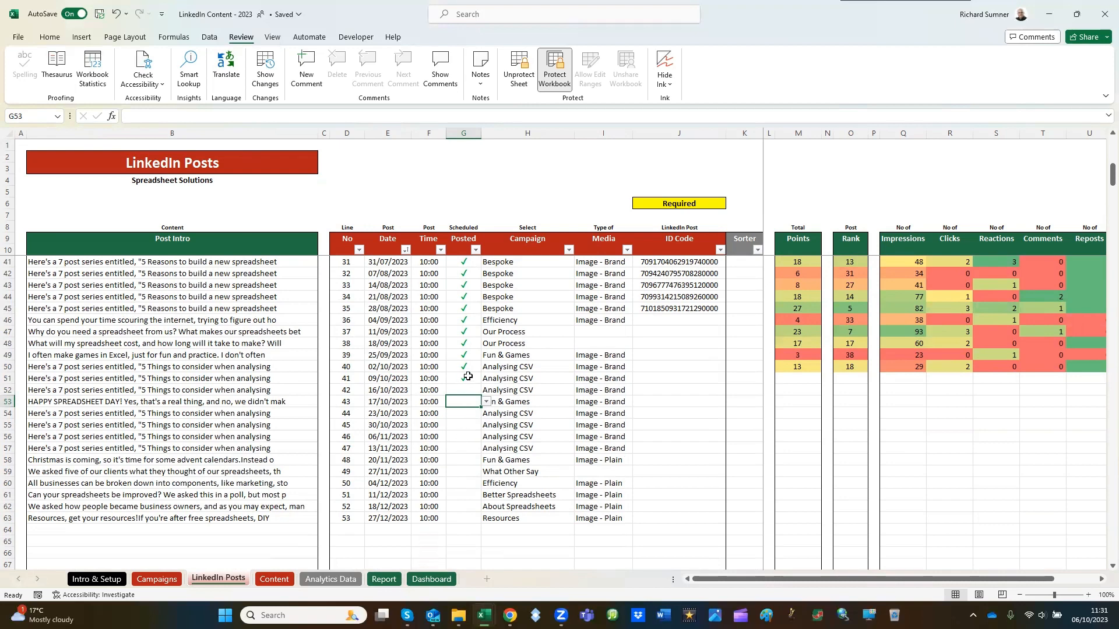
pyautogui.click(464, 378)
# Add line number 54 in the first empty row of the LinkedIn Posts table with the post date 30/12/2023
pyautogui.click(348, 528)
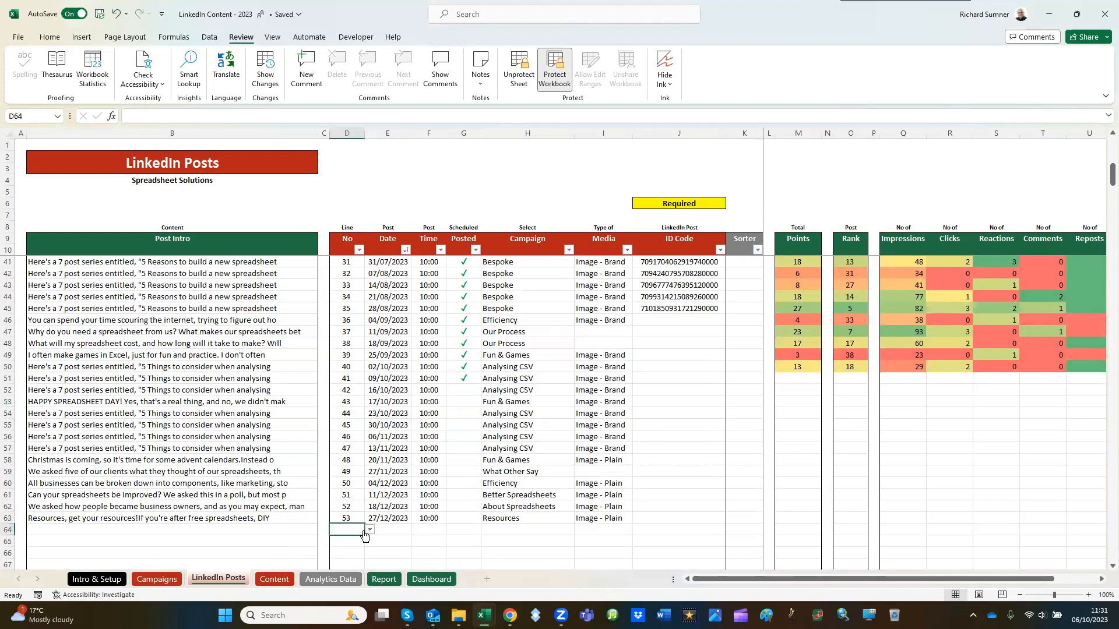
pyautogui.click(369, 532)
pyautogui.click(344, 551)
pyautogui.click(391, 530)
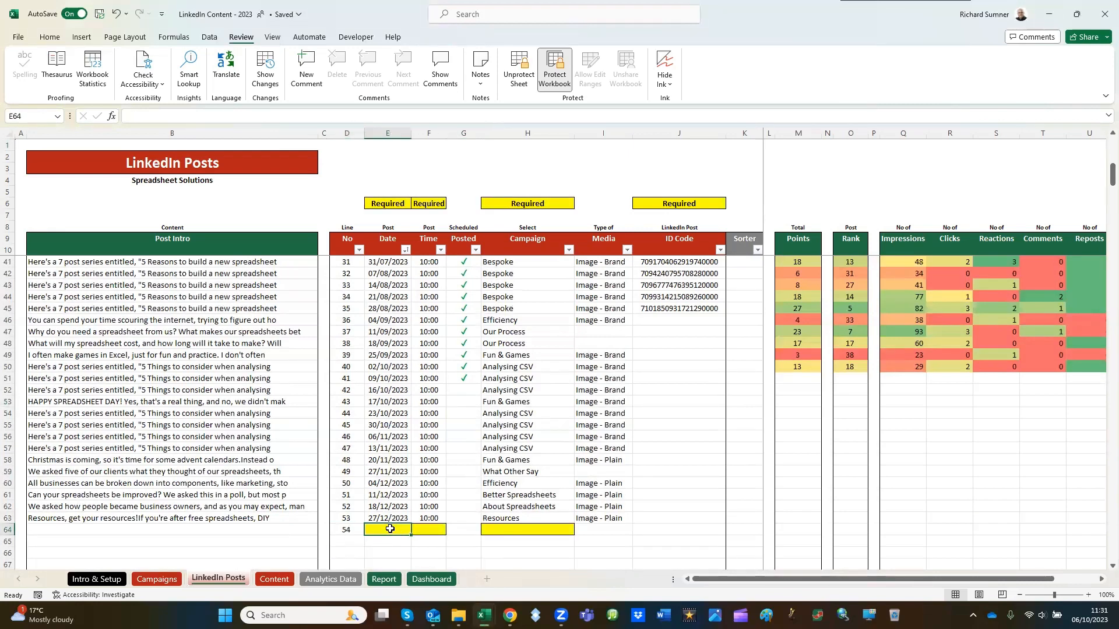
pyautogui.write('6')
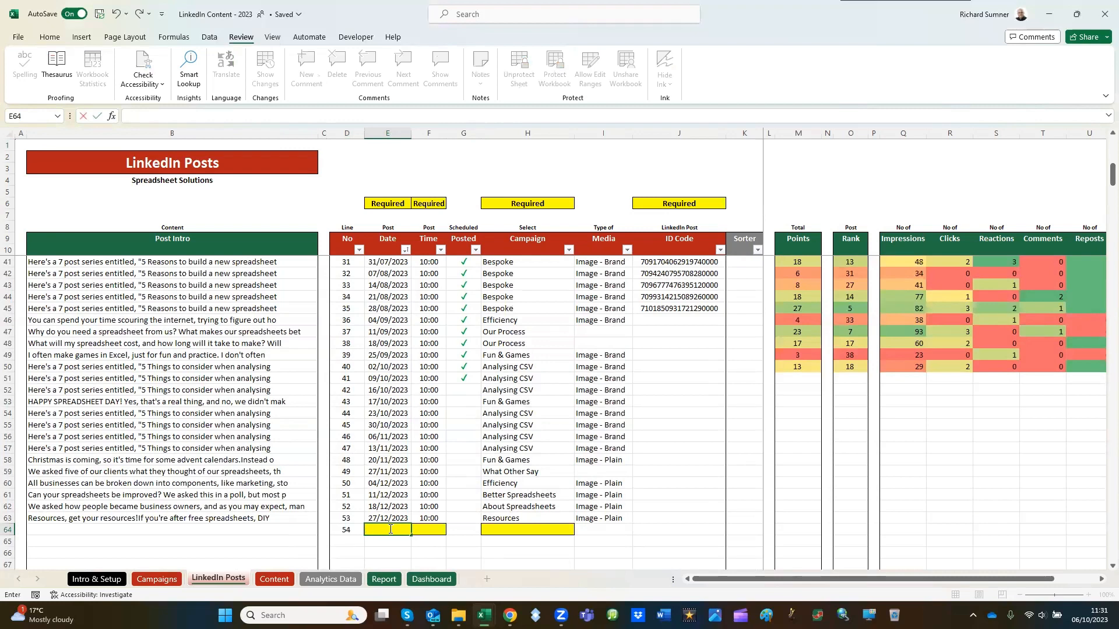
pyautogui.write('30/12')
pyautogui.press('Return')
# Set the post time of line 54 to 11:00
pyautogui.click(434, 530)
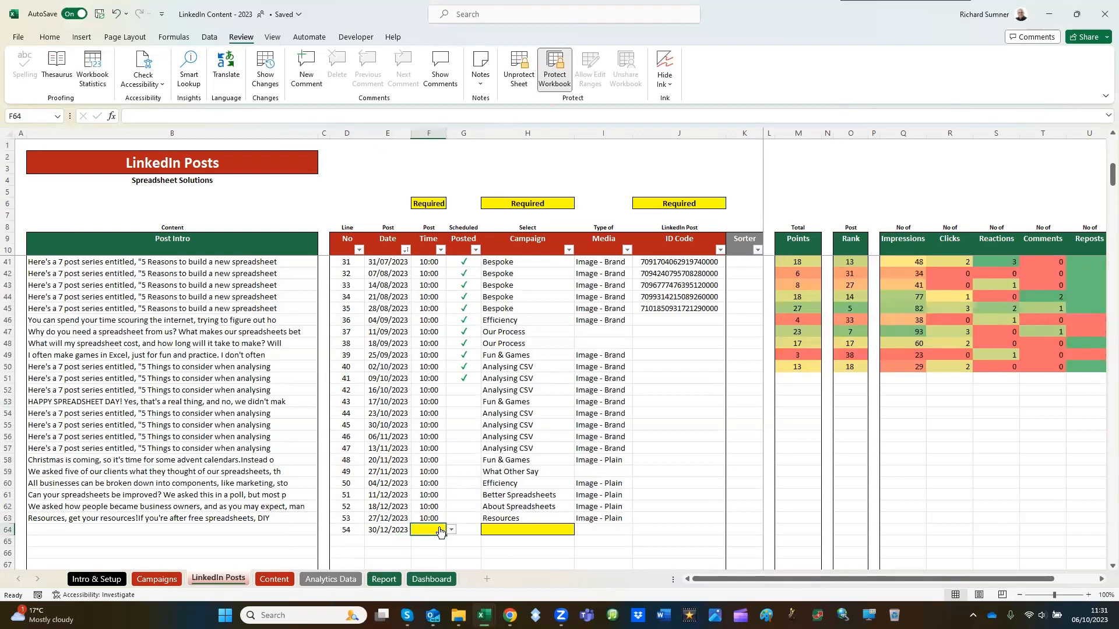
pyautogui.click(451, 529)
pyautogui.click(438, 537)
pyautogui.write('11:00')
pyautogui.press('Tab')
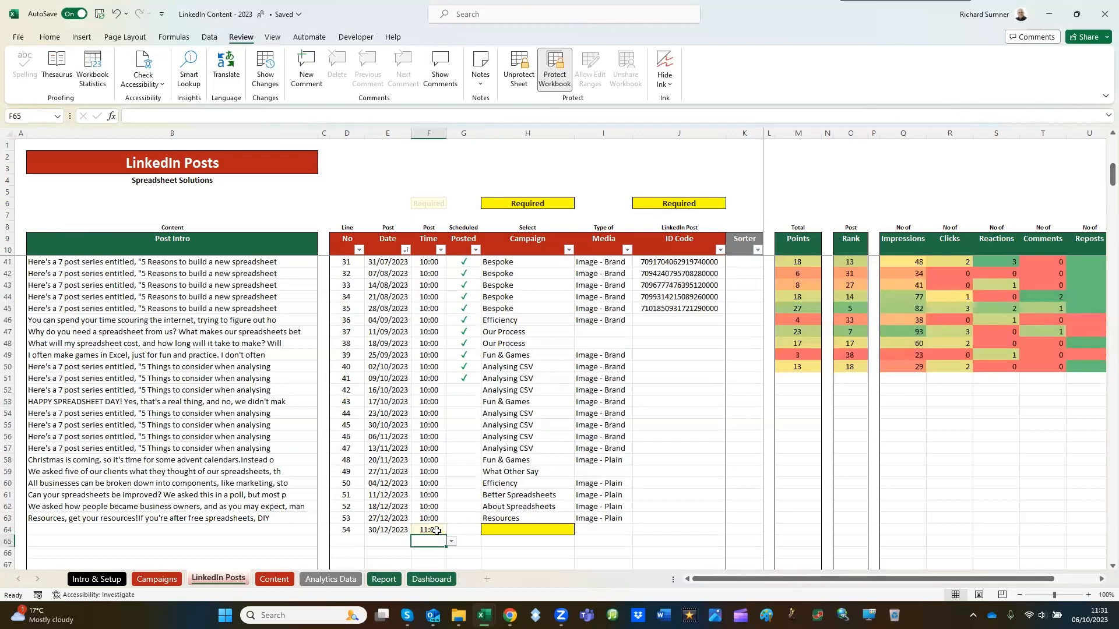
# Set the campaign of line 54 to Bespoke and its media type to Image - Brand
pyautogui.click(520, 529)
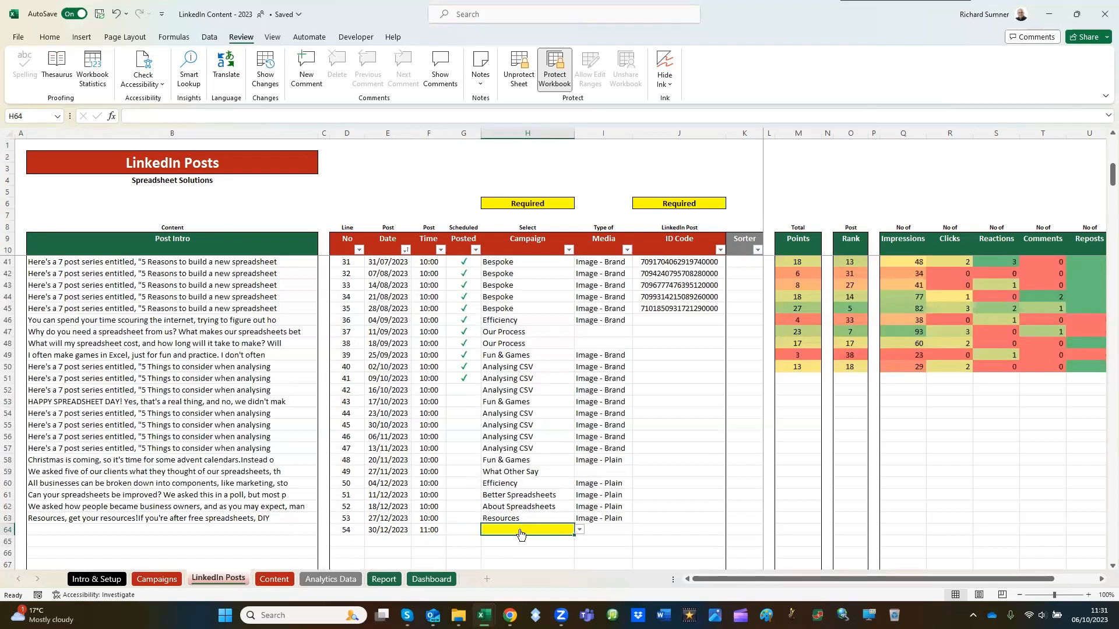
pyautogui.click(580, 530)
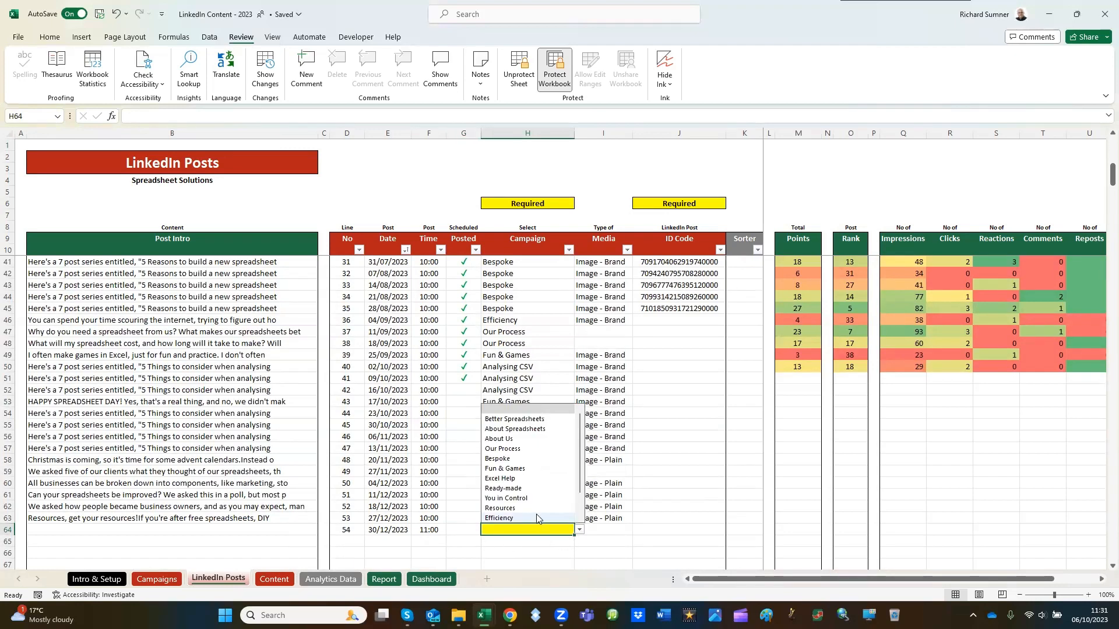
pyautogui.click(532, 458)
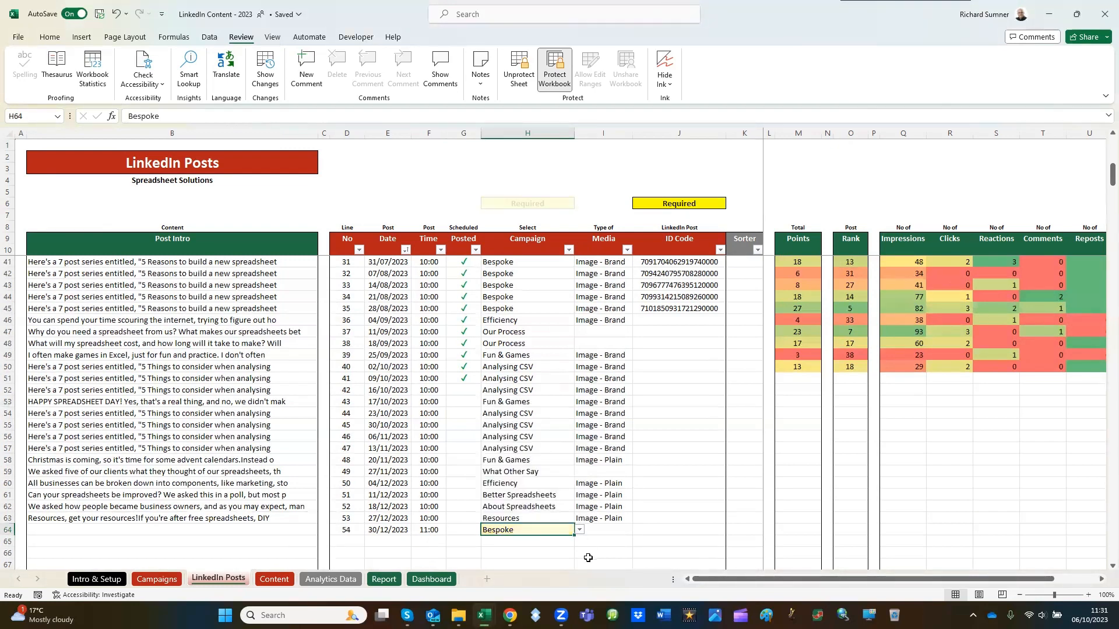
pyautogui.click(606, 528)
pyautogui.click(638, 530)
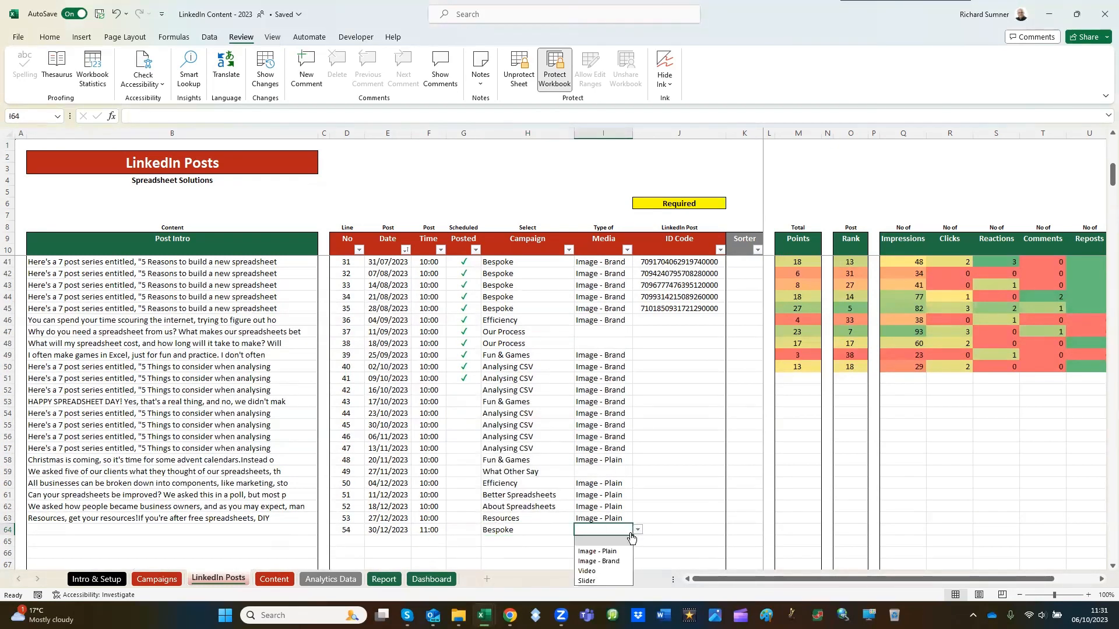
pyautogui.click(607, 562)
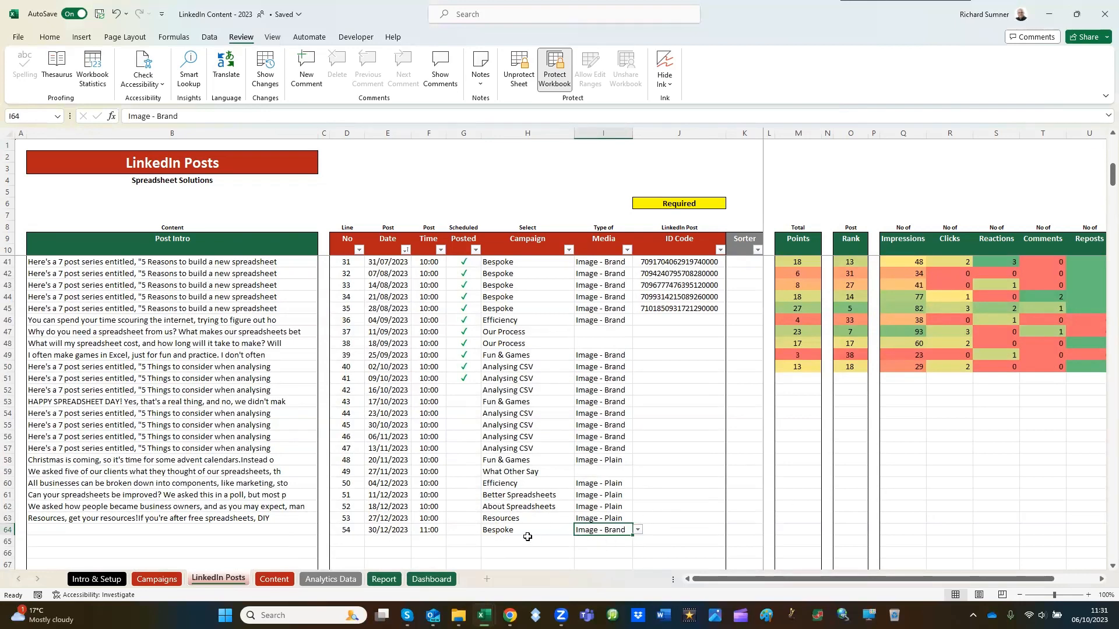
# Open the Content sheet and go to the last numbered row of its table
pyautogui.click(288, 580)
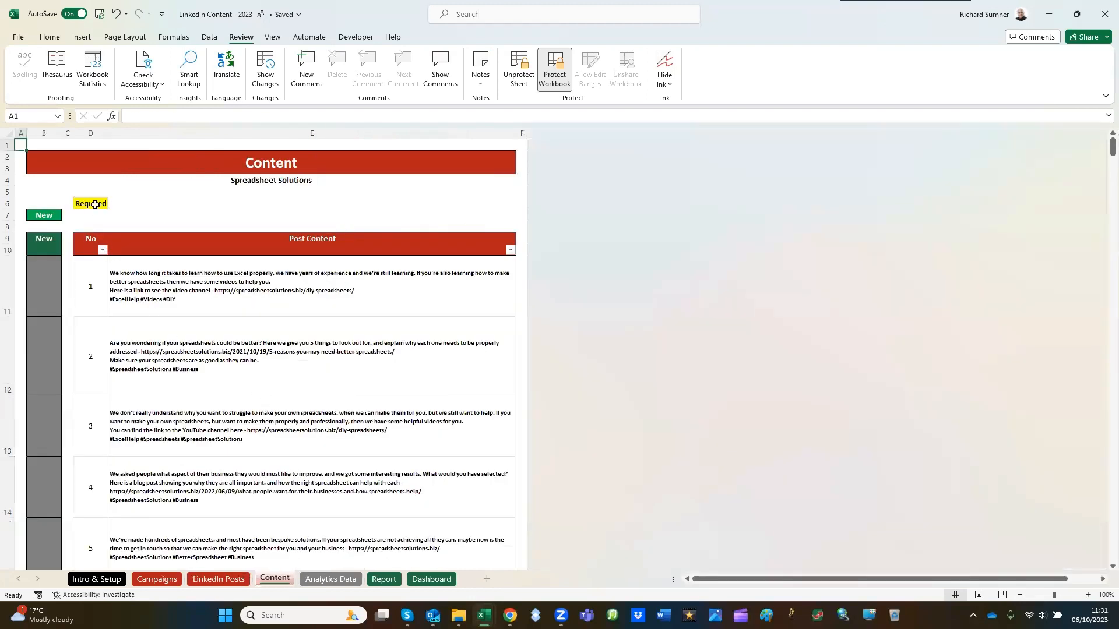
pyautogui.click(84, 294)
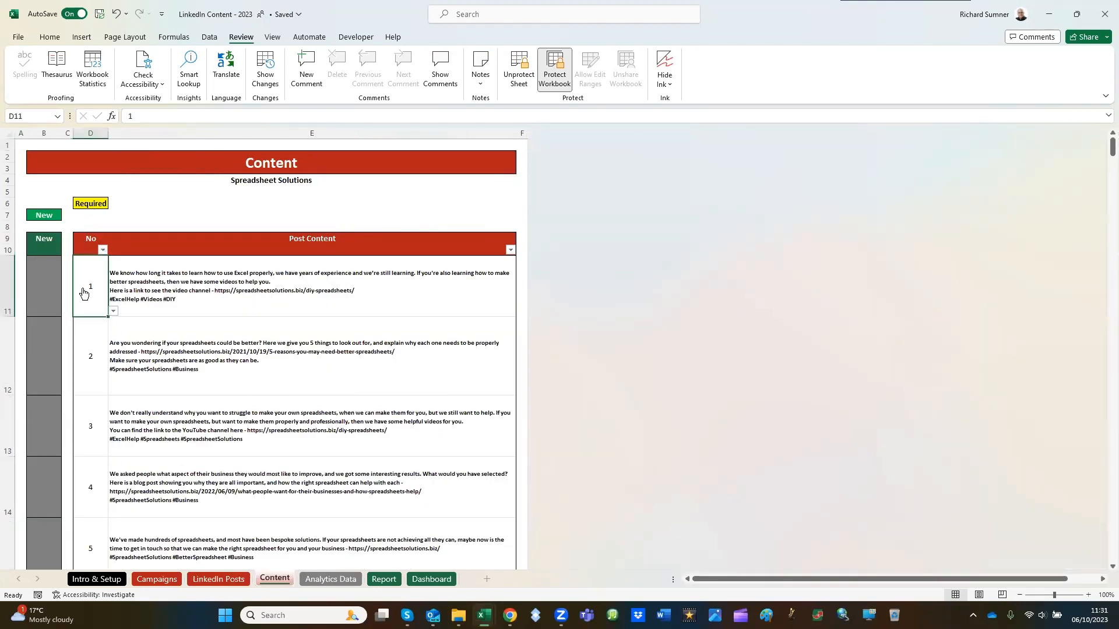
pyautogui.hotkey('ctrl', 'Down')
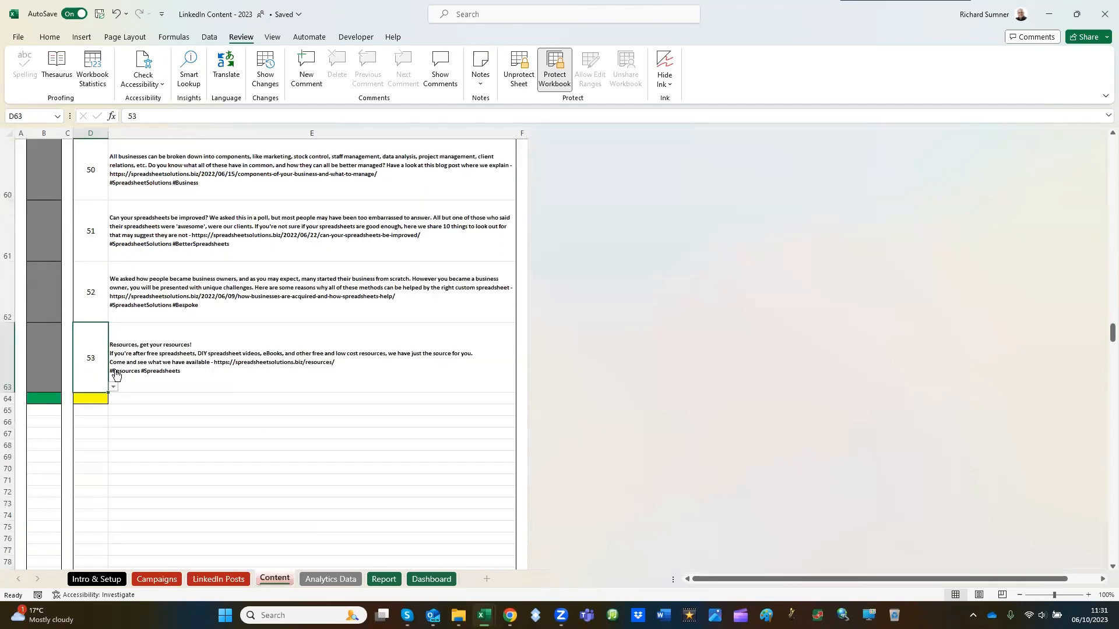
pyautogui.moveTo(49, 398); pyautogui.dragTo(47, 551)
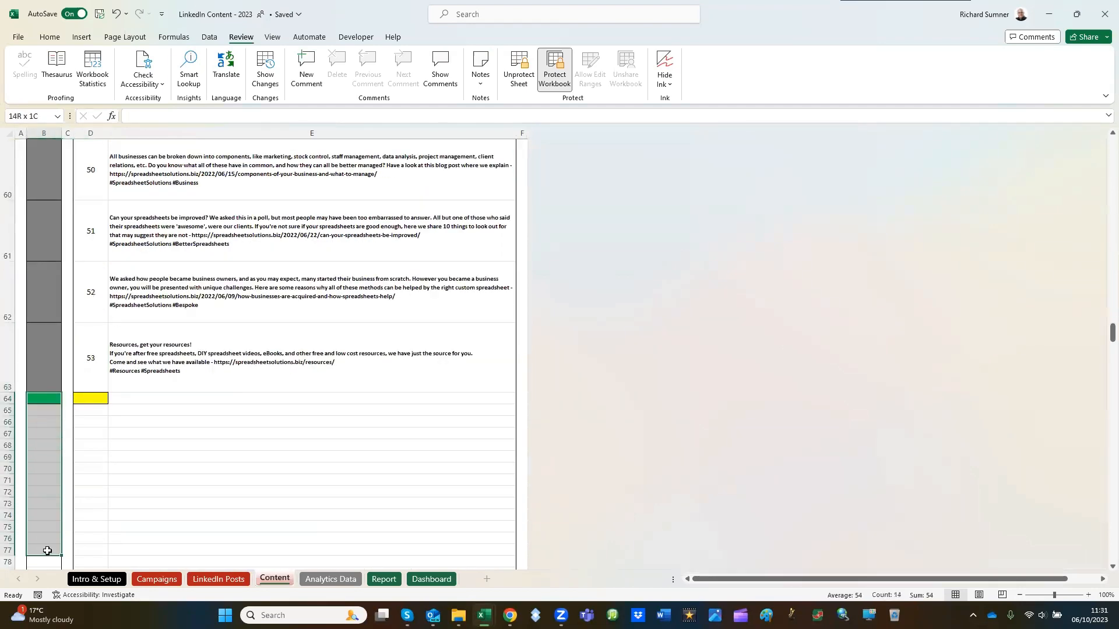
pyautogui.rightClick(53, 451)
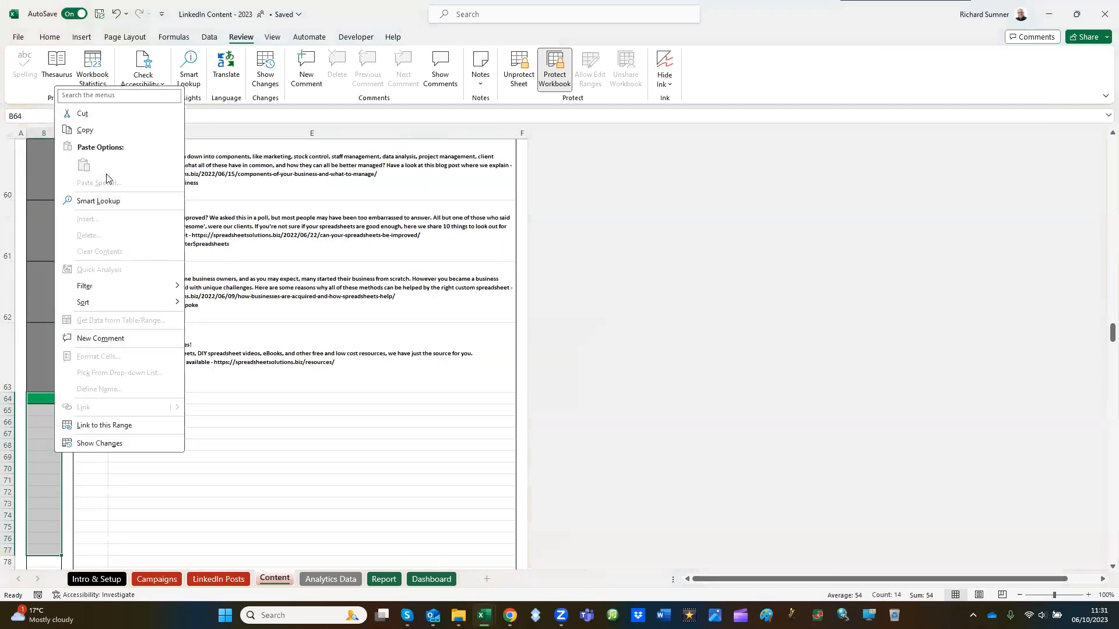
pyautogui.click(110, 129)
pyautogui.rightClick(90, 400)
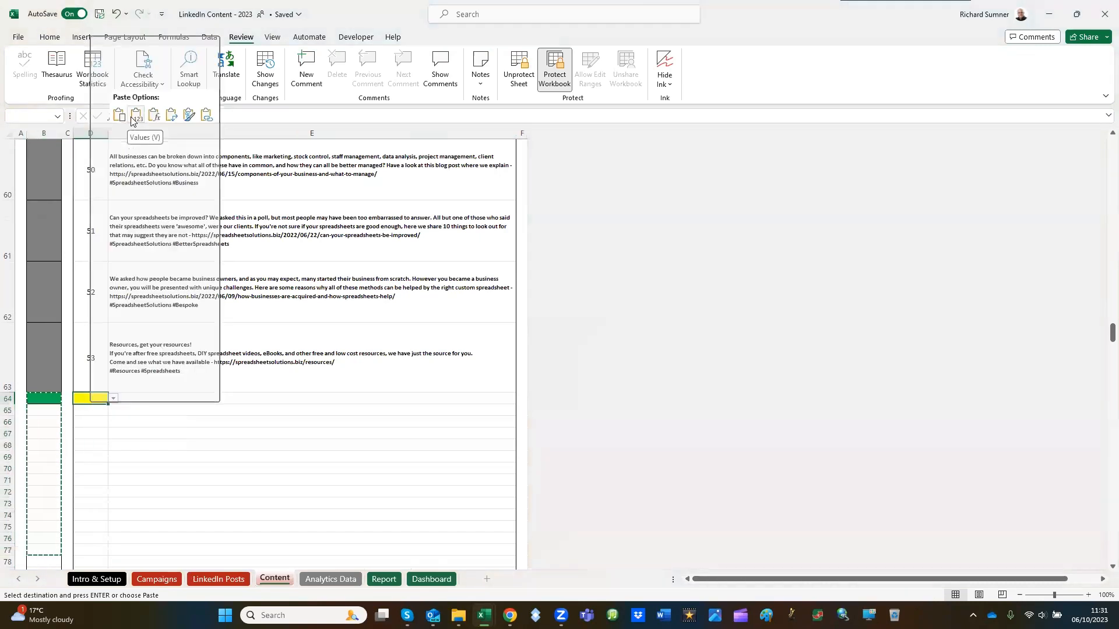
pyautogui.click(86, 454)
pyautogui.click(38, 400)
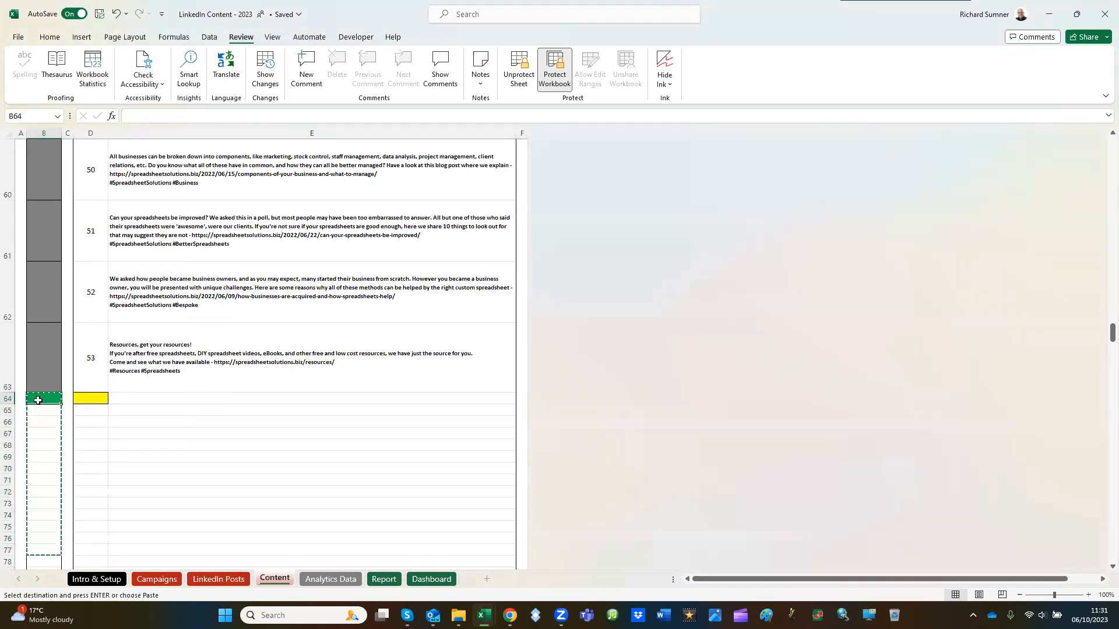
pyautogui.press('Escape')
# Add line number 54 in the first empty row of the Content table
pyautogui.click(78, 401)
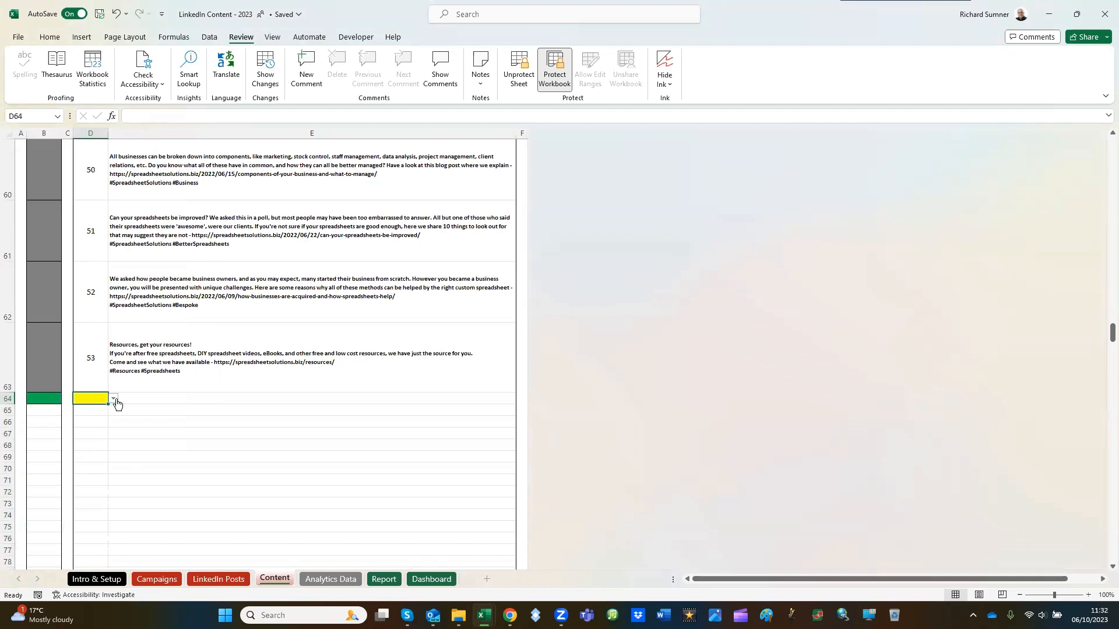
pyautogui.click(115, 400)
pyautogui.click(98, 409)
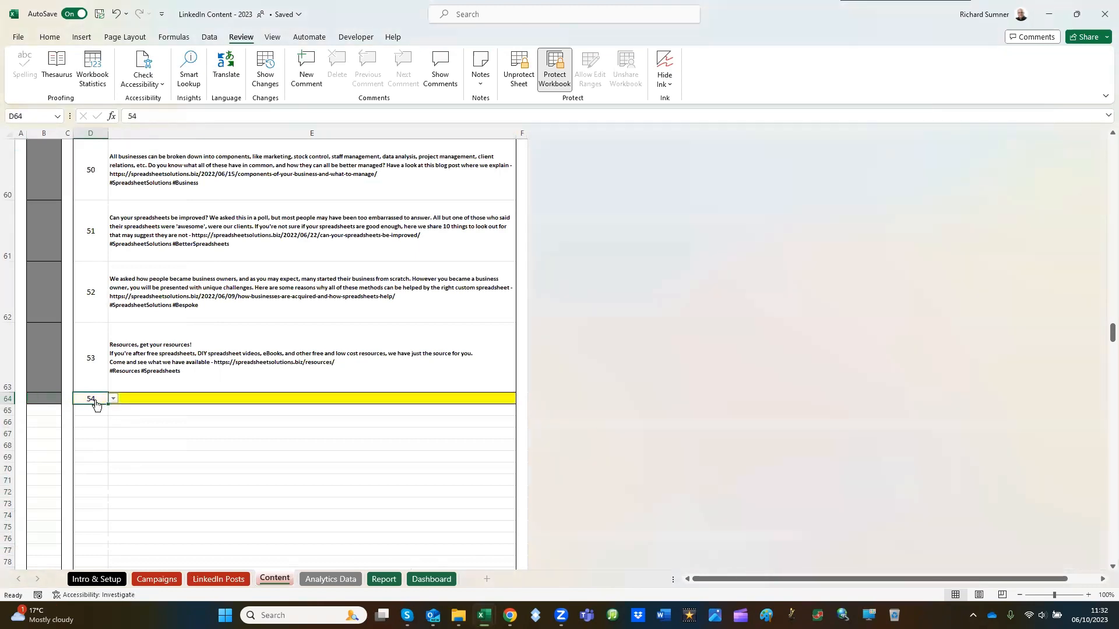
pyautogui.click(161, 400)
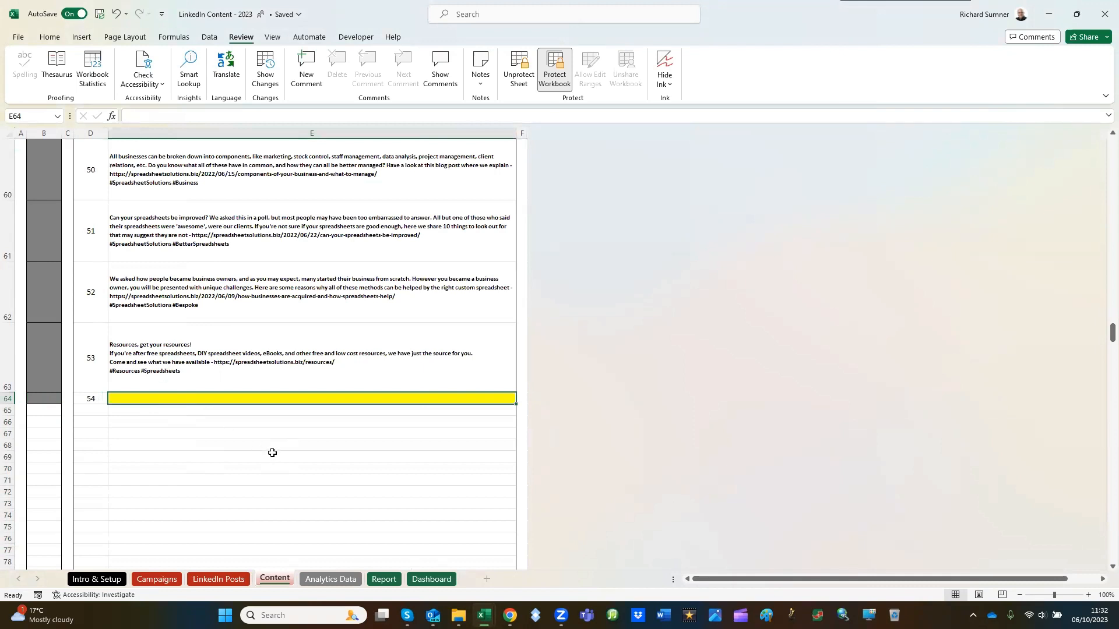
pyautogui.write('Fir')
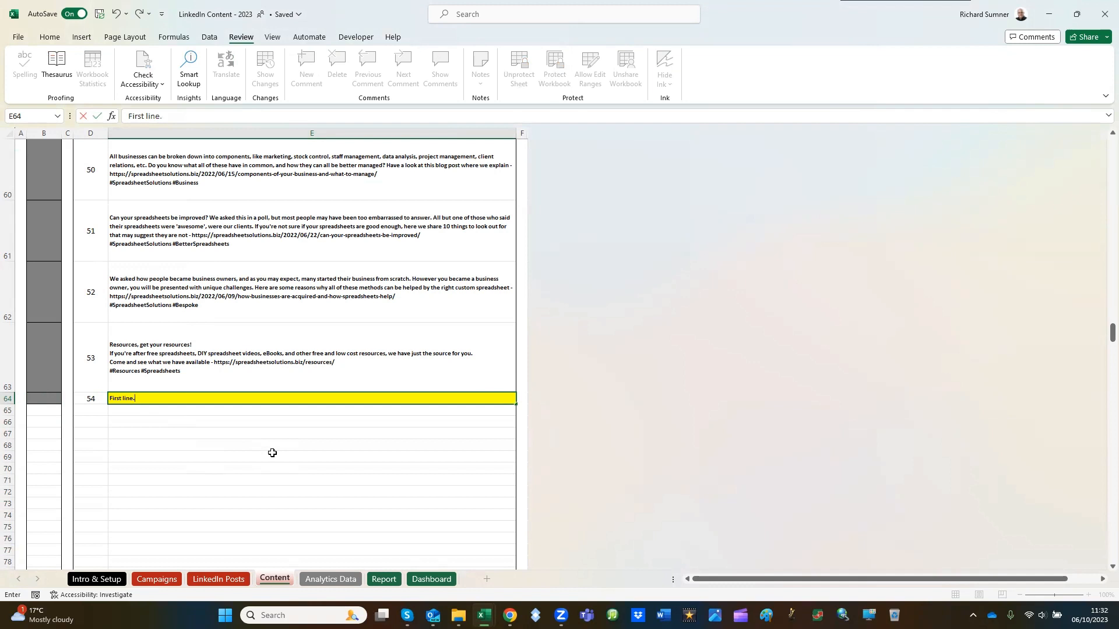
pyautogui.write('st line.')
pyautogui.hotkey('alt', 'Return')
pyautogui.hotkey('alt', 'Return')
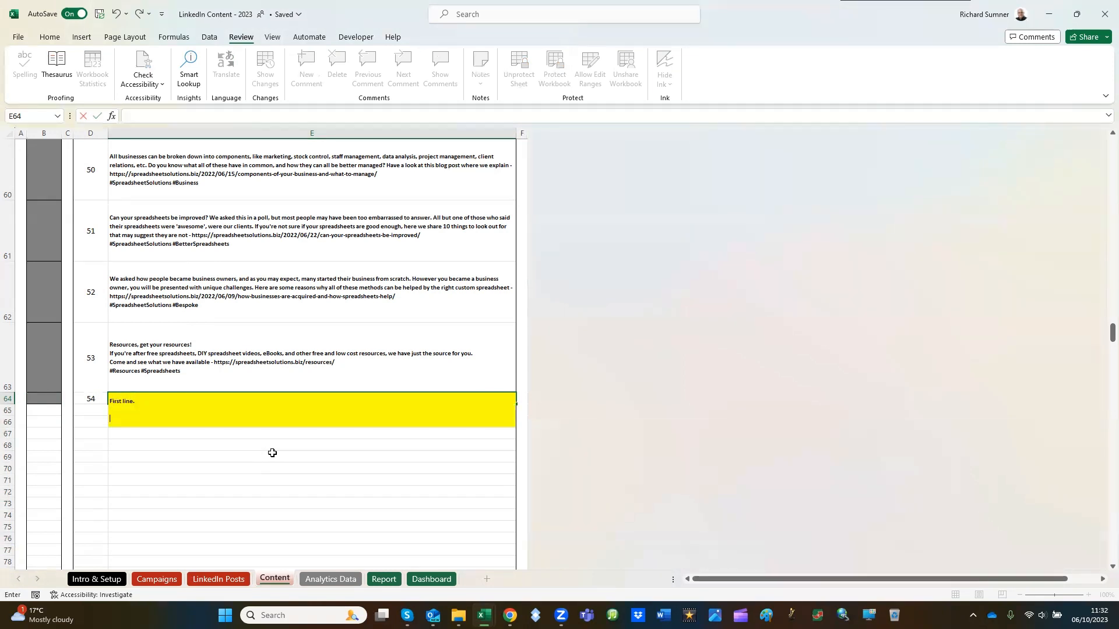
pyautogui.write('New line.')
pyautogui.hotkey('alt', 'Return')
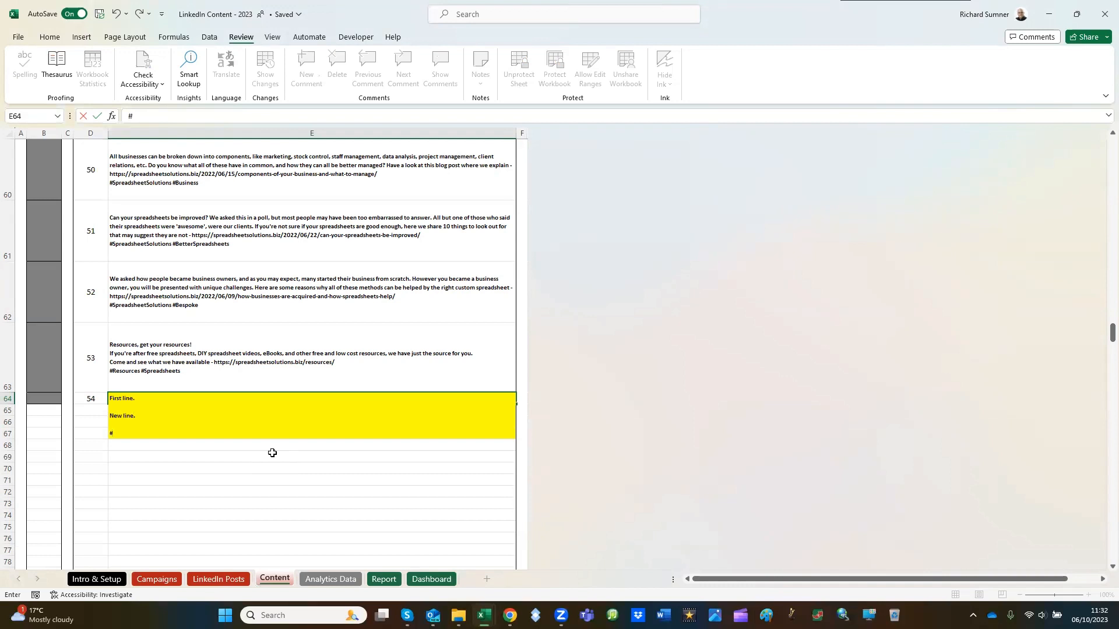
pyautogui.write('#Spreadsheets')
pyautogui.hotkey('alt', 'Return')
pyautogui.hotkey('alt', 'Return')
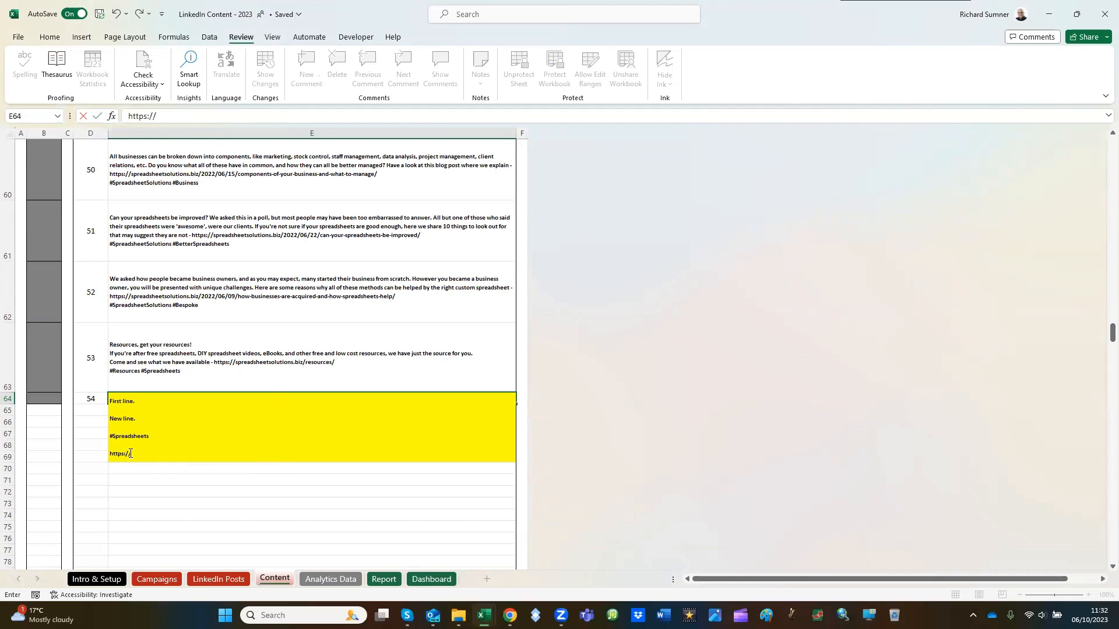
pyautogui.moveTo(131, 454); pyautogui.dragTo(110, 453)
pyautogui.press('BackSpace')
pyautogui.press('BackSpace')
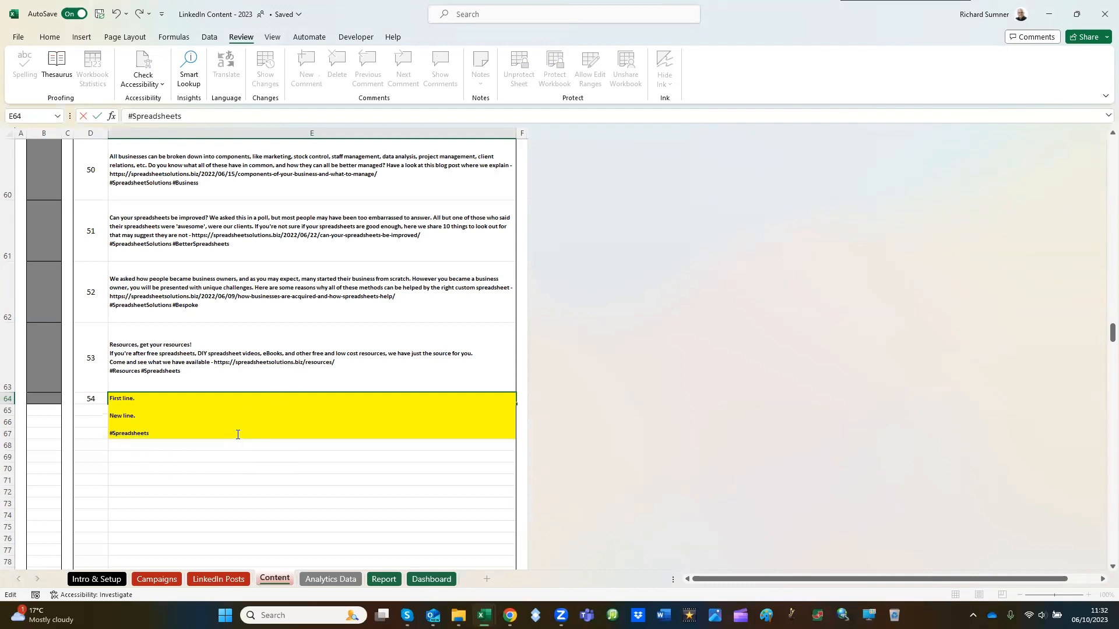
pyautogui.press('Return')
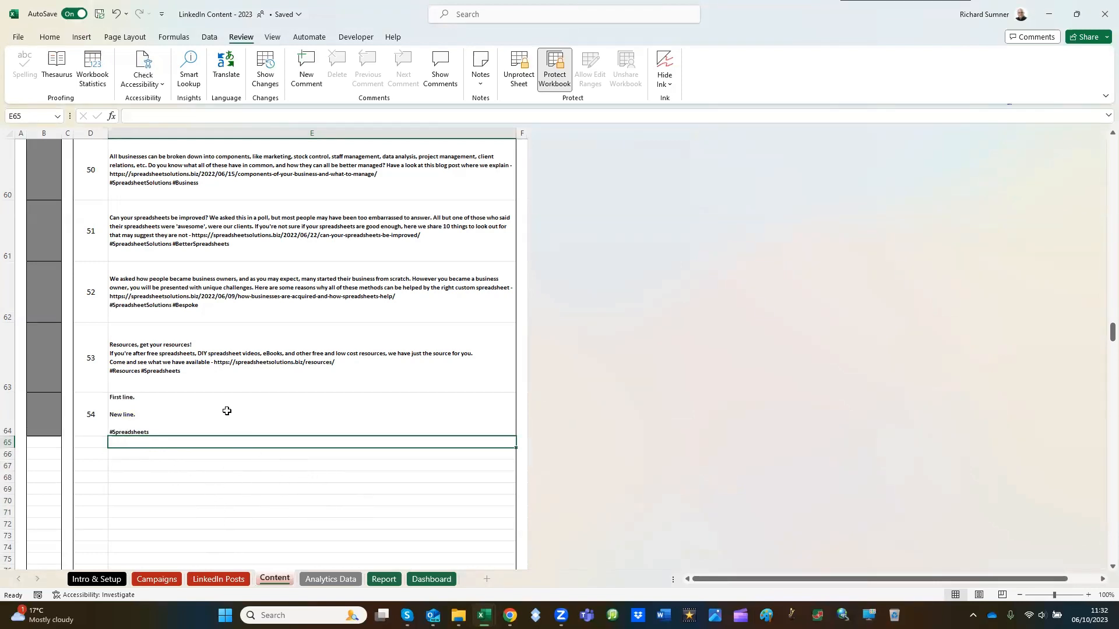
# Copy the complete text inside the post content cell of line 54, then leave the cell
pyautogui.click(148, 408)
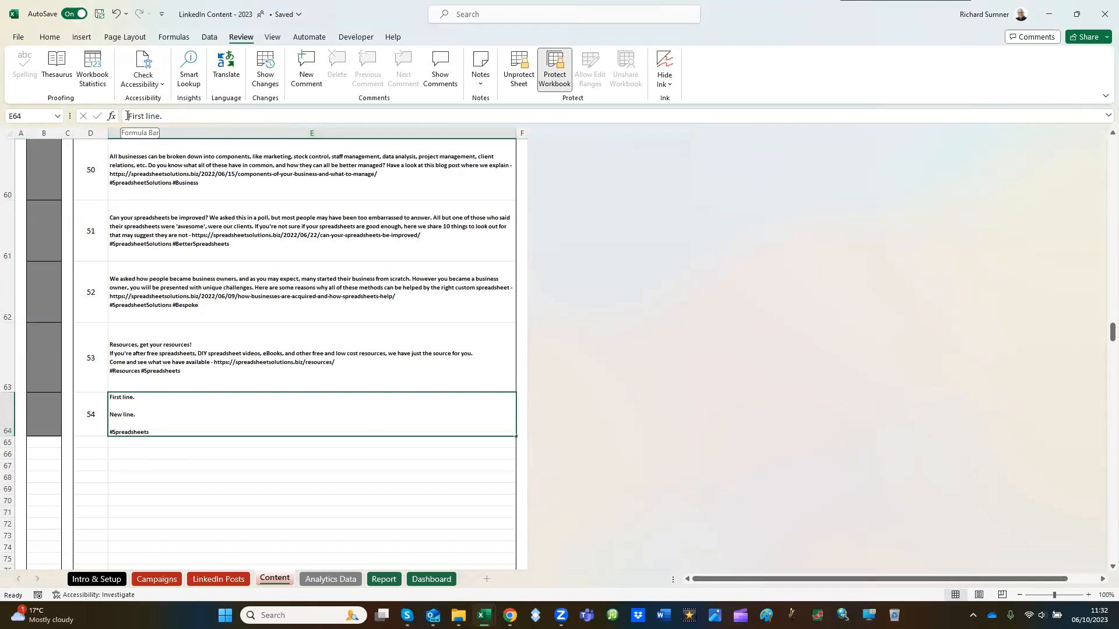
pyautogui.moveTo(127, 116); pyautogui.dragTo(376, 366)
pyautogui.moveTo(463, 517); pyautogui.dragTo(463, 516)
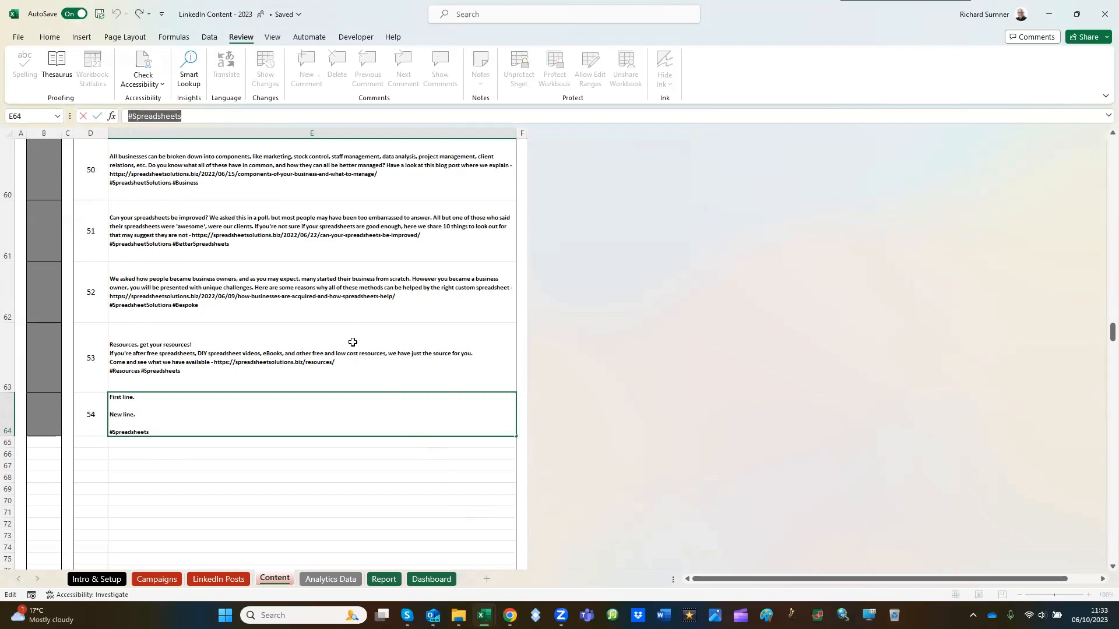
pyautogui.rightClick(162, 115)
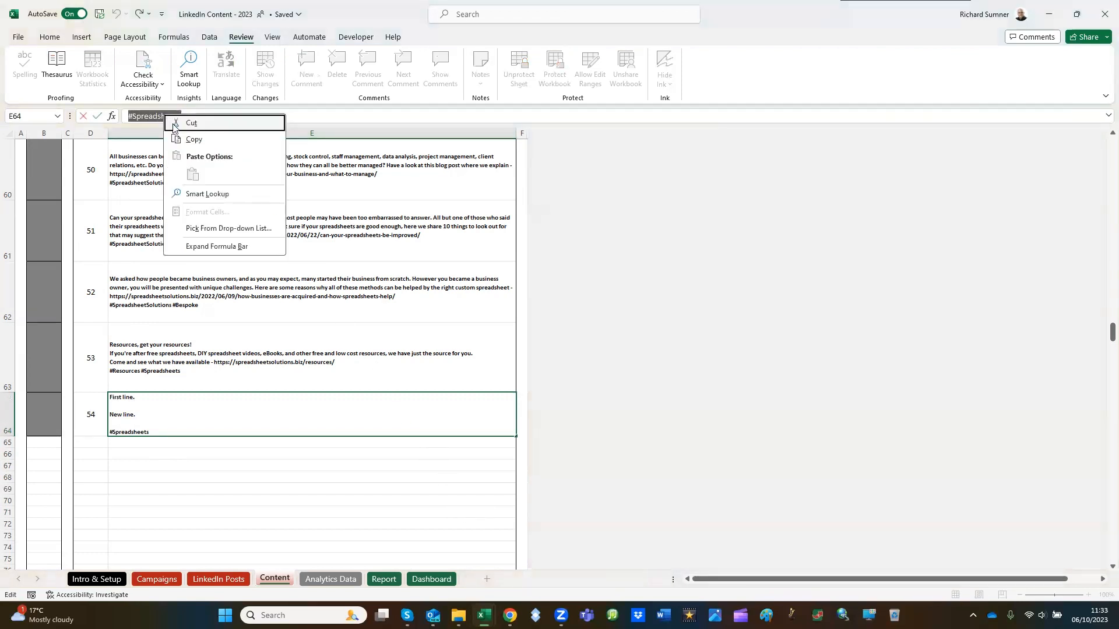
pyautogui.click(195, 141)
pyautogui.press('Return')
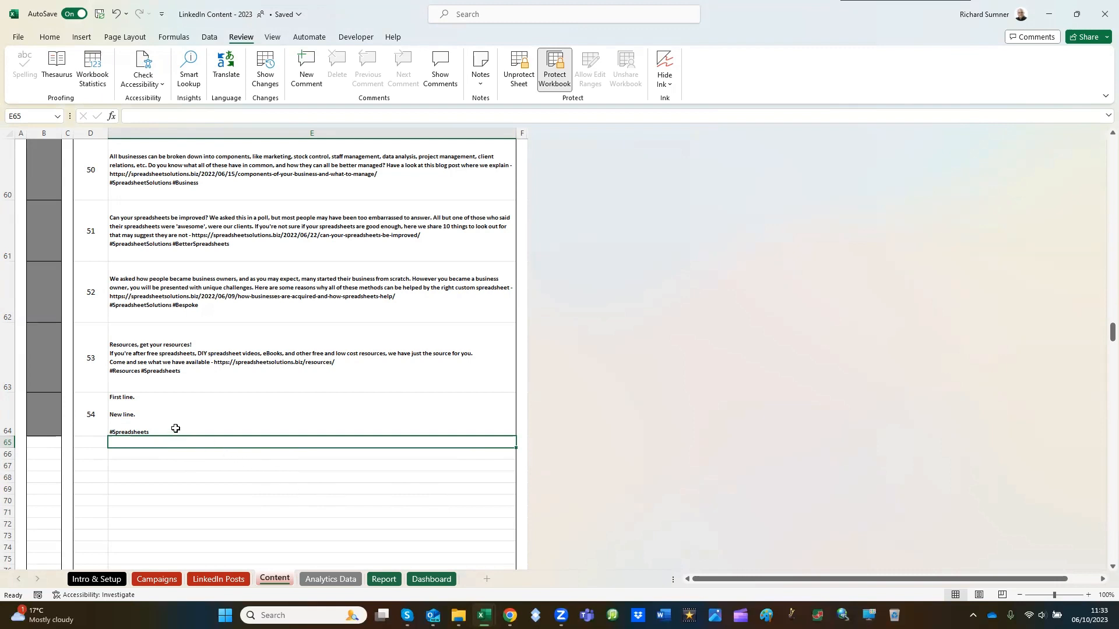
# Clear the number and post content of line 54 on the Content sheet and re-enter the empty content cell to reset the row height
pyautogui.moveTo(93, 414); pyautogui.dragTo(140, 412)
pyautogui.rightClick(140, 411)
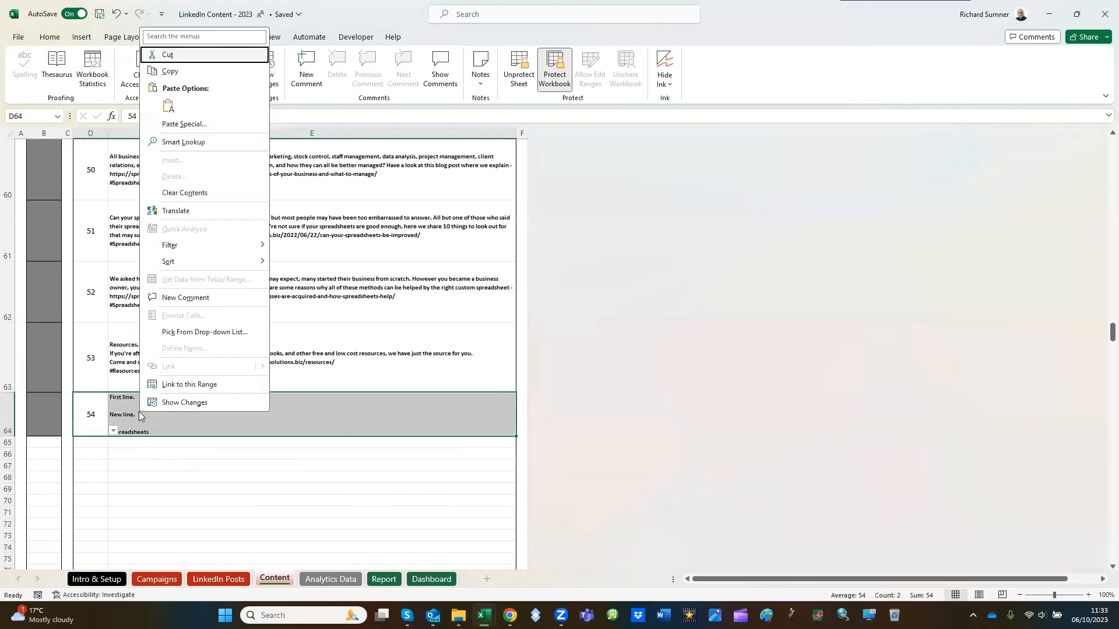
pyautogui.click(181, 198)
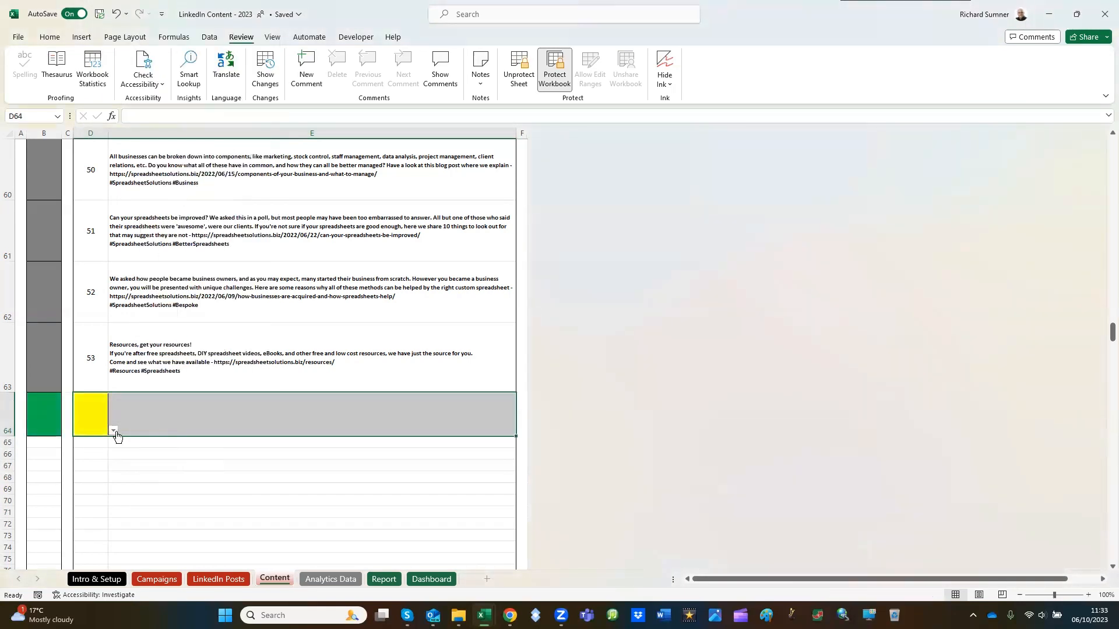
pyautogui.doubleClick(135, 405)
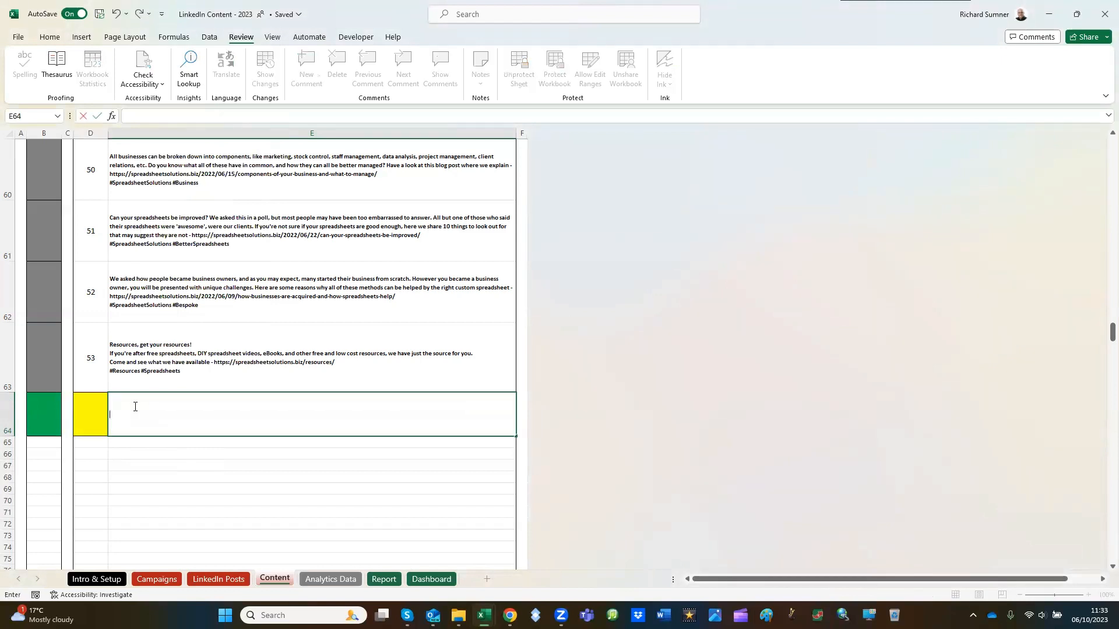
pyautogui.press('Escape')
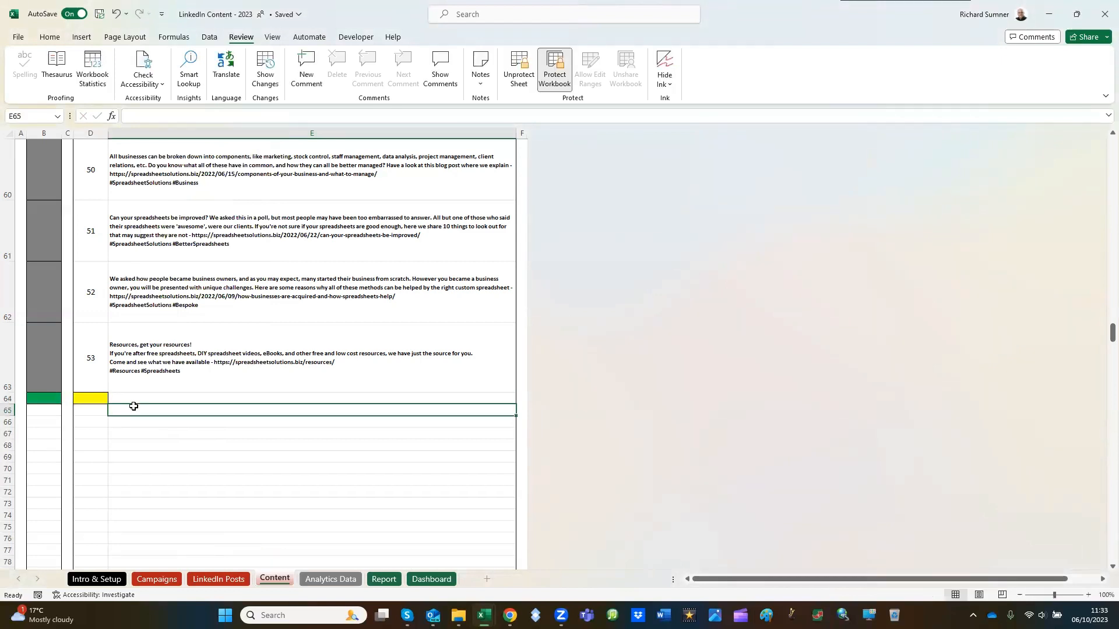
# Clear the number, date, time, campaign and media entries of line 54 on the LinkedIn Posts sheet
pyautogui.click(236, 579)
pyautogui.hotkey('ctrl', 'pageup')
pyautogui.click(589, 540)
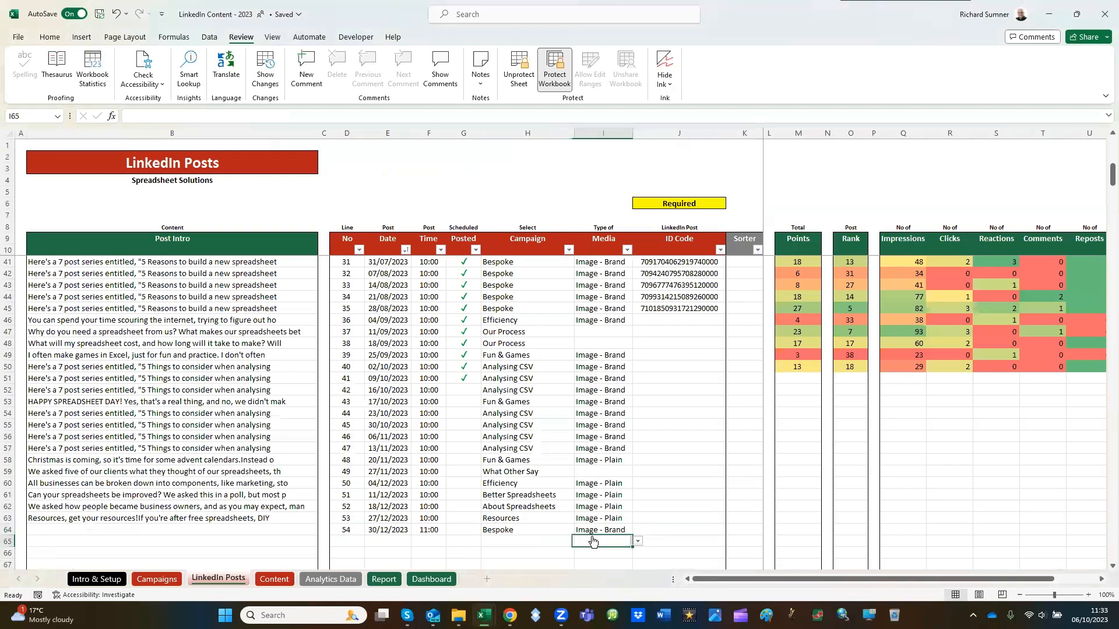
pyautogui.moveTo(352, 529); pyautogui.dragTo(594, 529)
pyautogui.rightClick(594, 529)
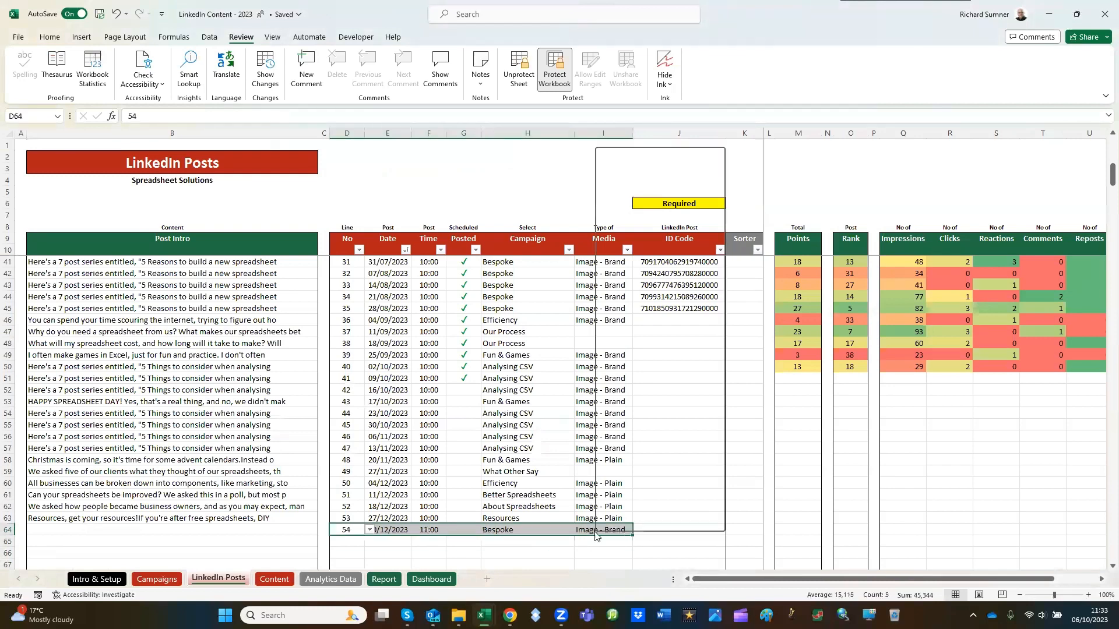
pyautogui.click(627, 313)
pyautogui.click(623, 425)
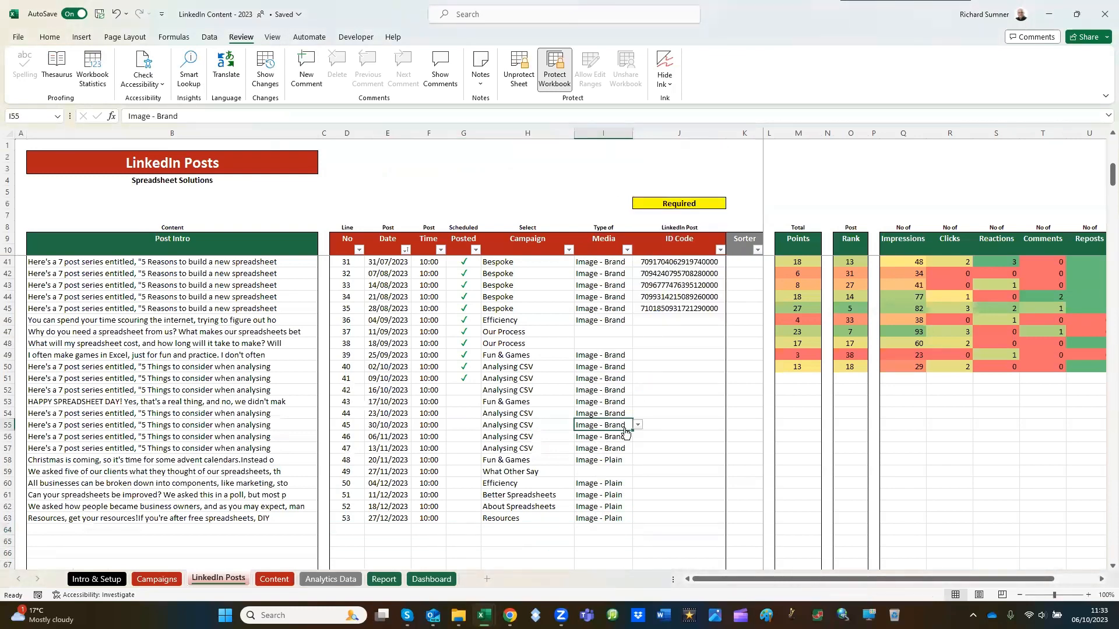
# Go to the first empty line number cell below line 53 on the LinkedIn Posts sheet
pyautogui.press('Left')
pyautogui.press('Left')
pyautogui.press('Left')
pyautogui.press('Left')
pyautogui.press('Left')
pyautogui.press('Down')
pyautogui.press('Down')
pyautogui.press('Down')
pyautogui.press('Down')
pyautogui.press('Down')
pyautogui.press('Down')
pyautogui.press('Down')
pyautogui.press('Down')
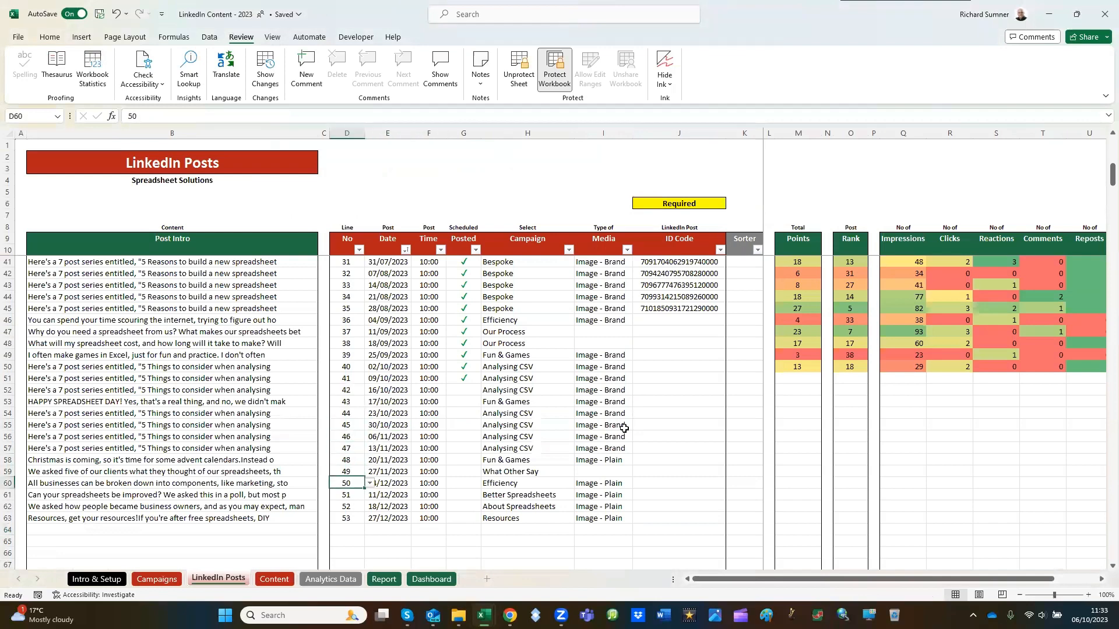
pyautogui.press('Down')
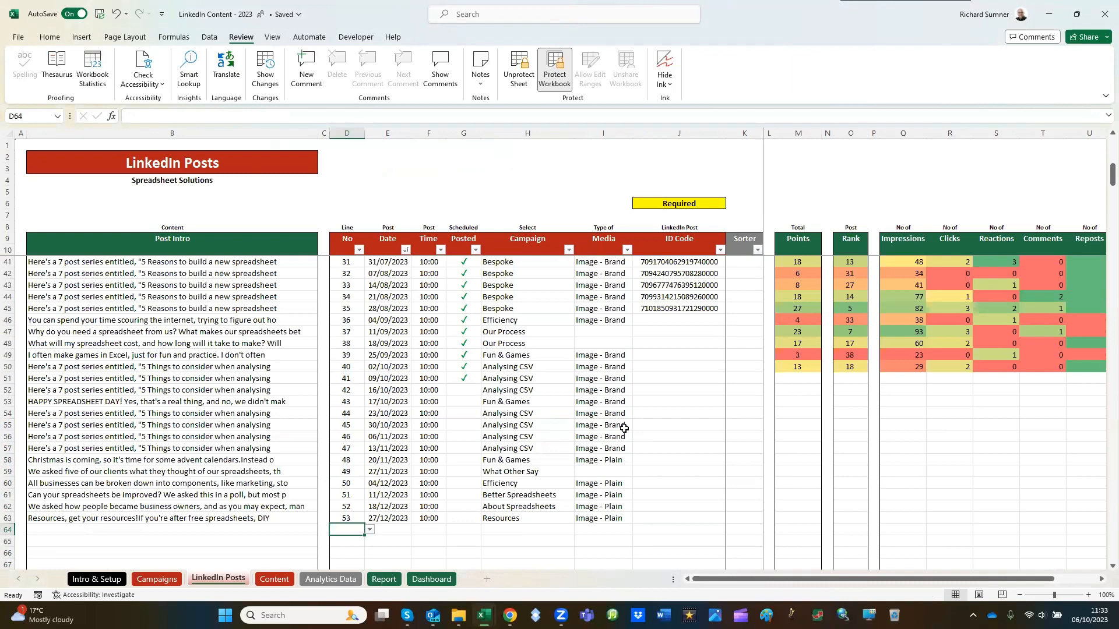
# Look through the Campaigns, LinkedIn Posts and Content sheets, ending at the empty number cell below line 53 on Content
pyautogui.click(166, 580)
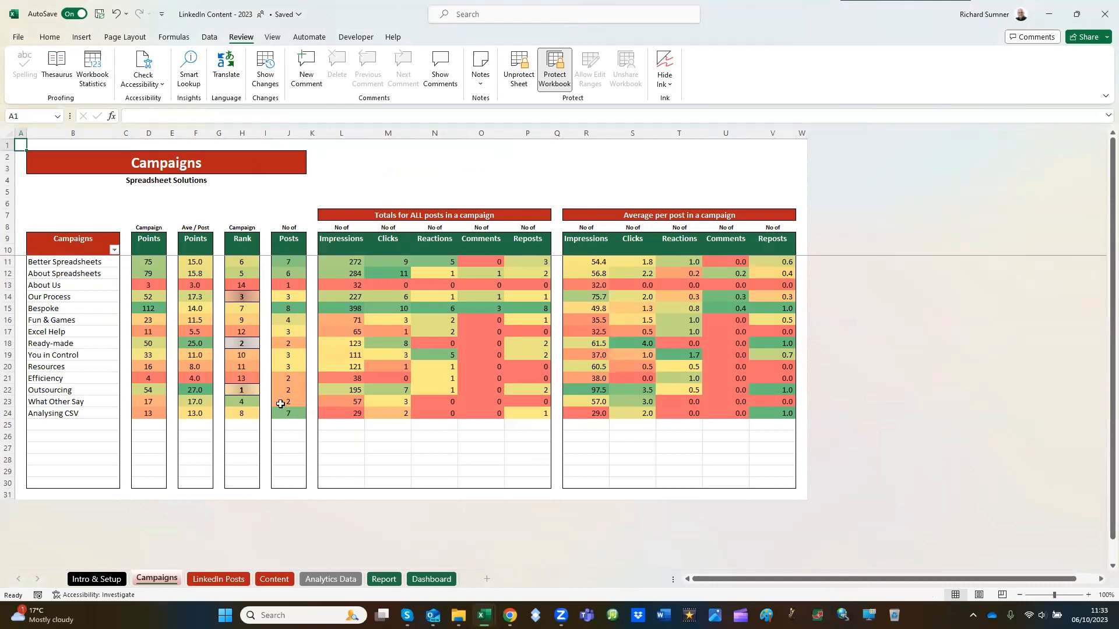
pyautogui.click(227, 580)
pyautogui.click(263, 578)
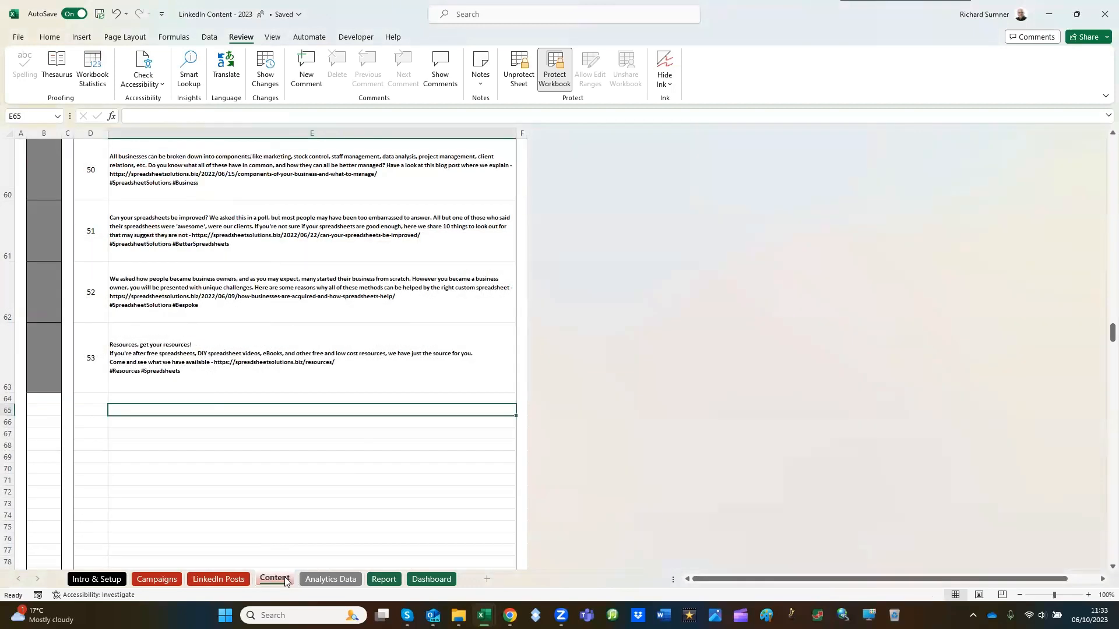
pyautogui.click(233, 579)
pyautogui.click(282, 579)
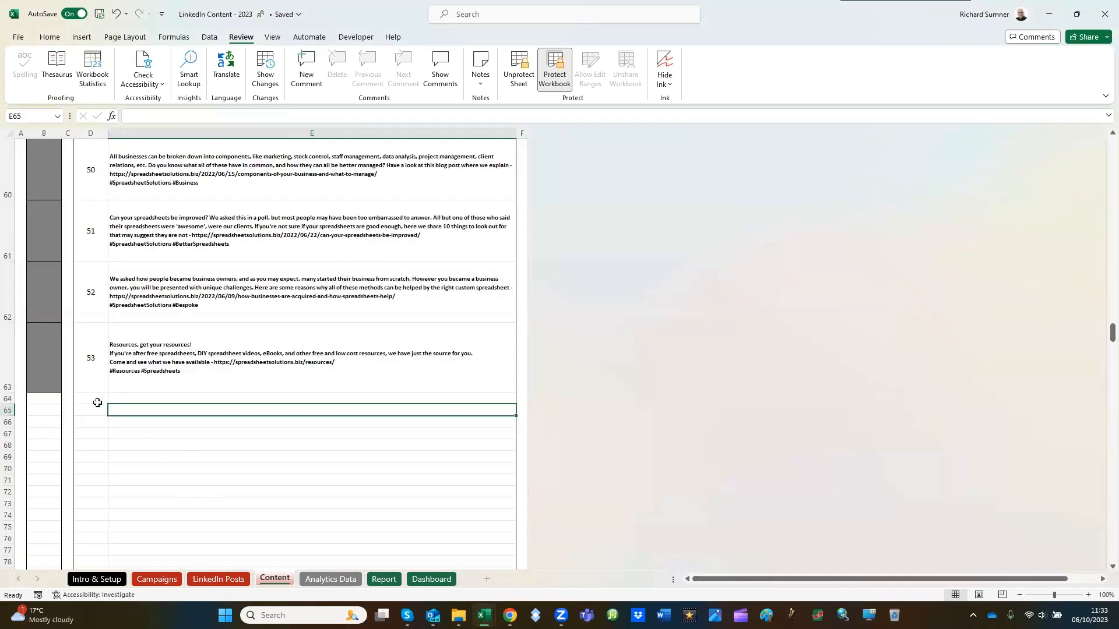
pyautogui.click(95, 400)
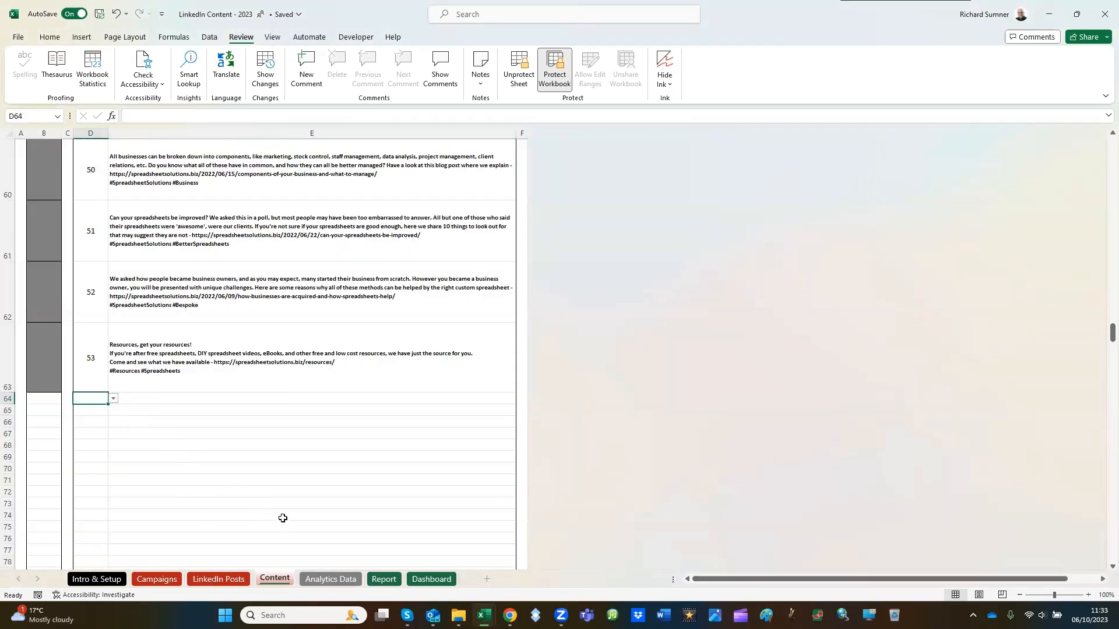
# View the Analytics Data sheet and switch to the company page's LinkedIn analytics in the browser
pyautogui.click(325, 578)
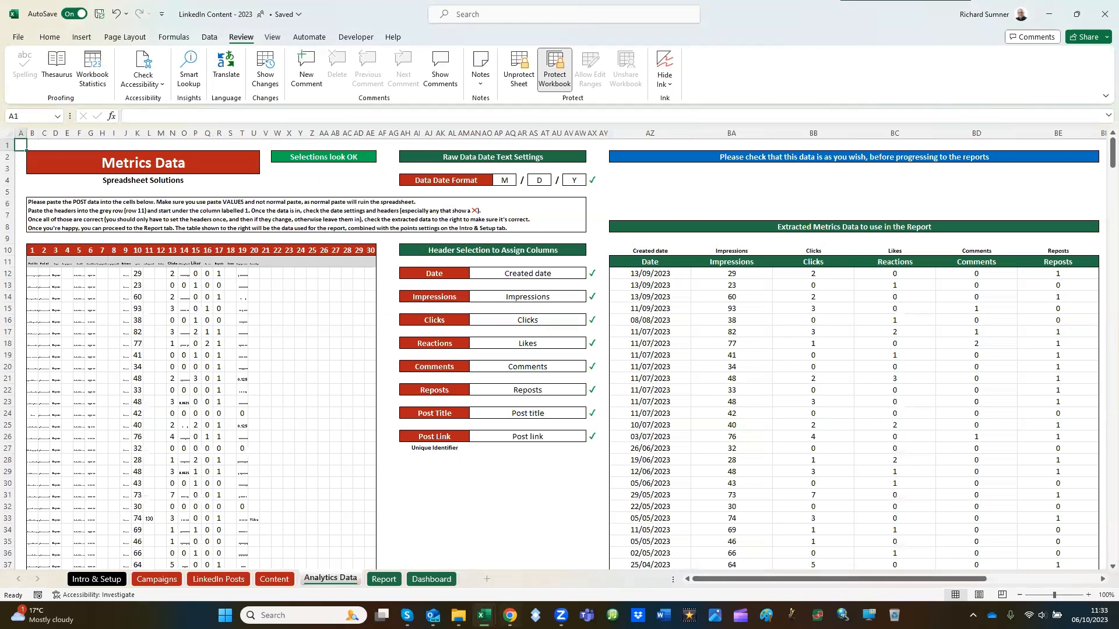
pyautogui.hotkey('alt', 'Tab')
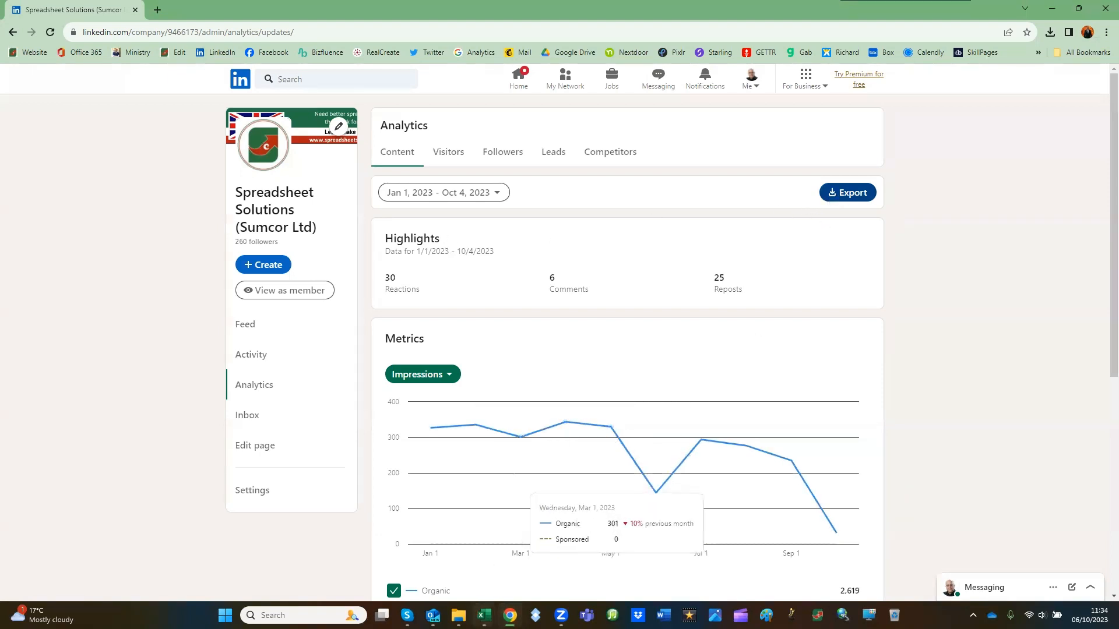
# Switch to the exported spreadsheet-solutions content workbook in Excel and view its Metrics and All posts sheets
pyautogui.moveTo(484, 617)
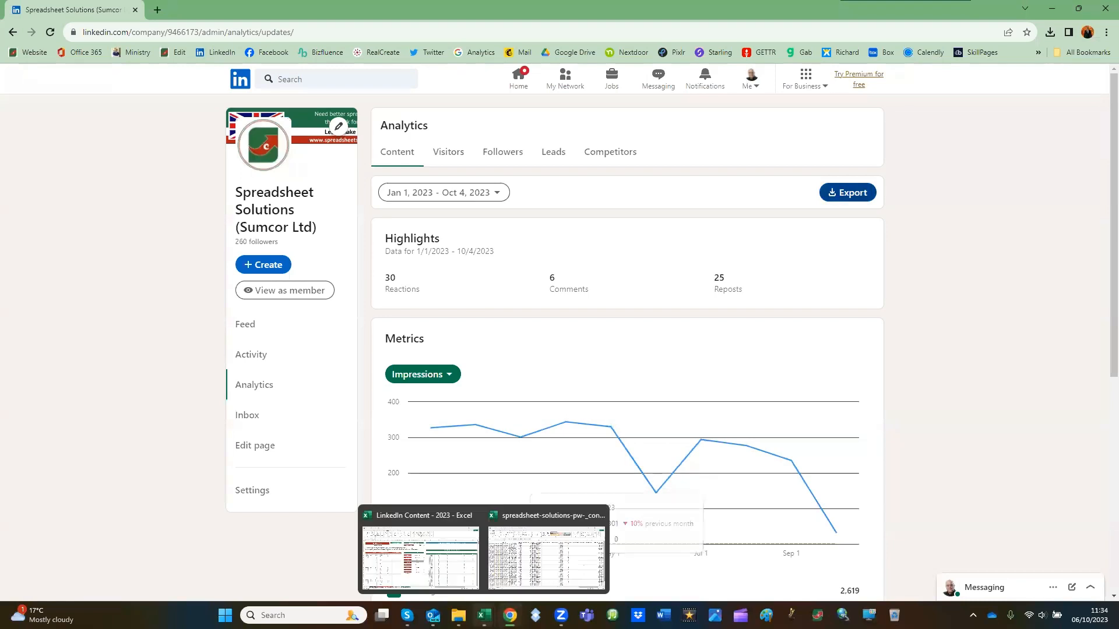
pyautogui.click(516, 577)
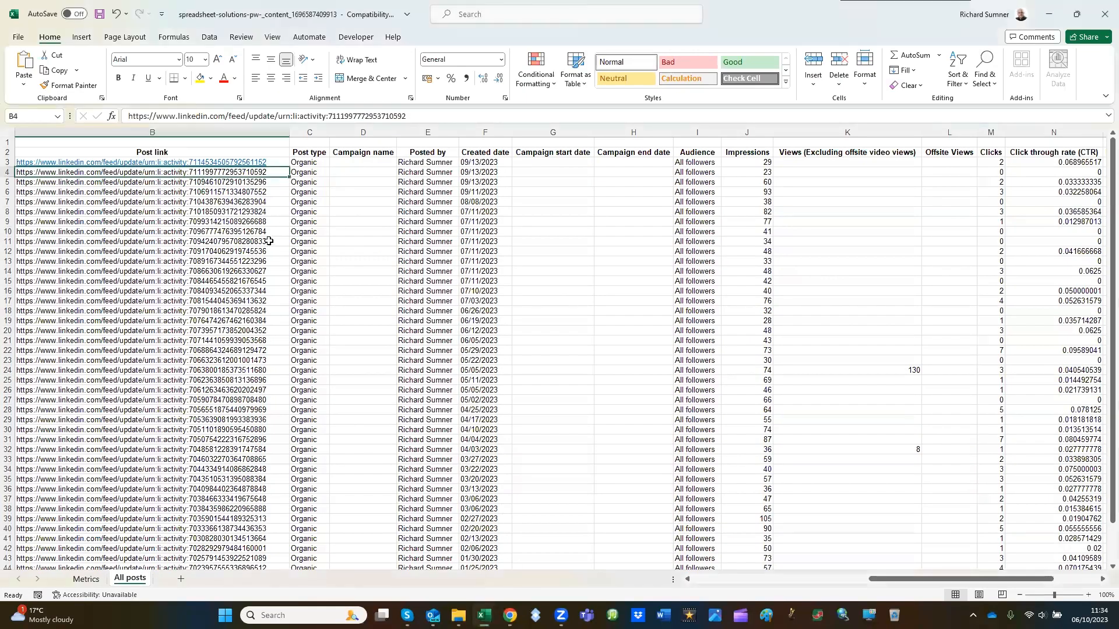
pyautogui.press('Left')
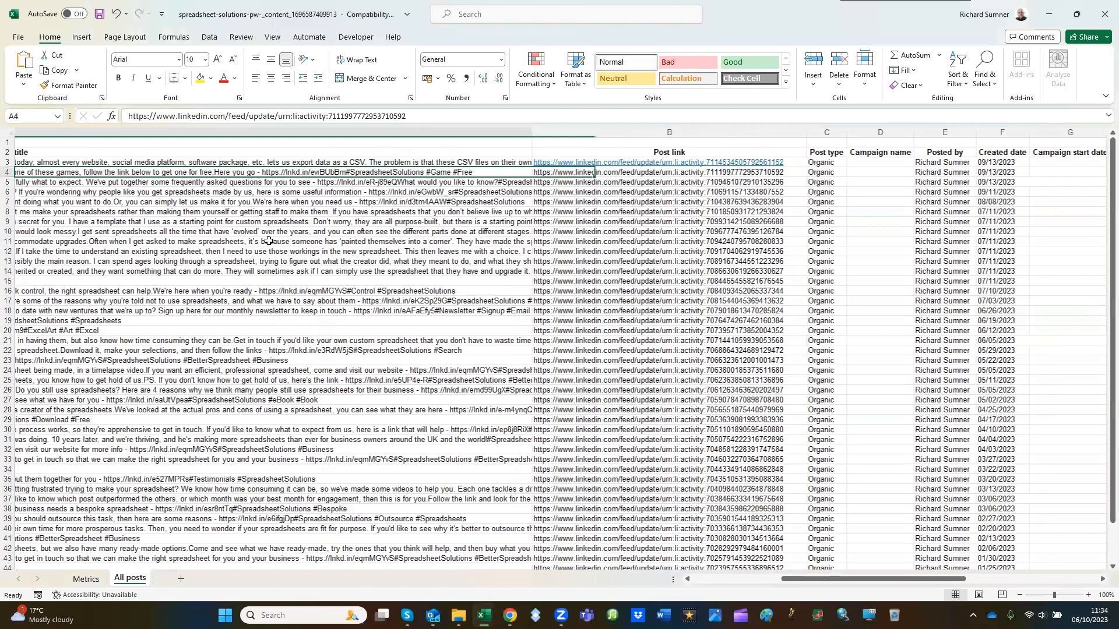
pyautogui.hotkey('ctrl', 'pageup')
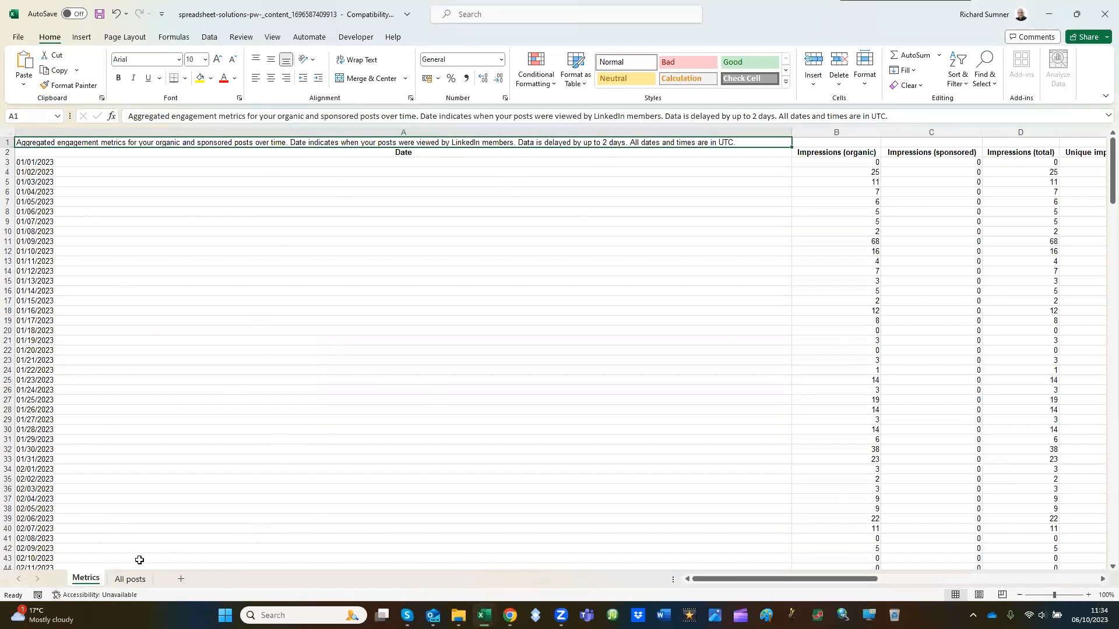
pyautogui.click(139, 581)
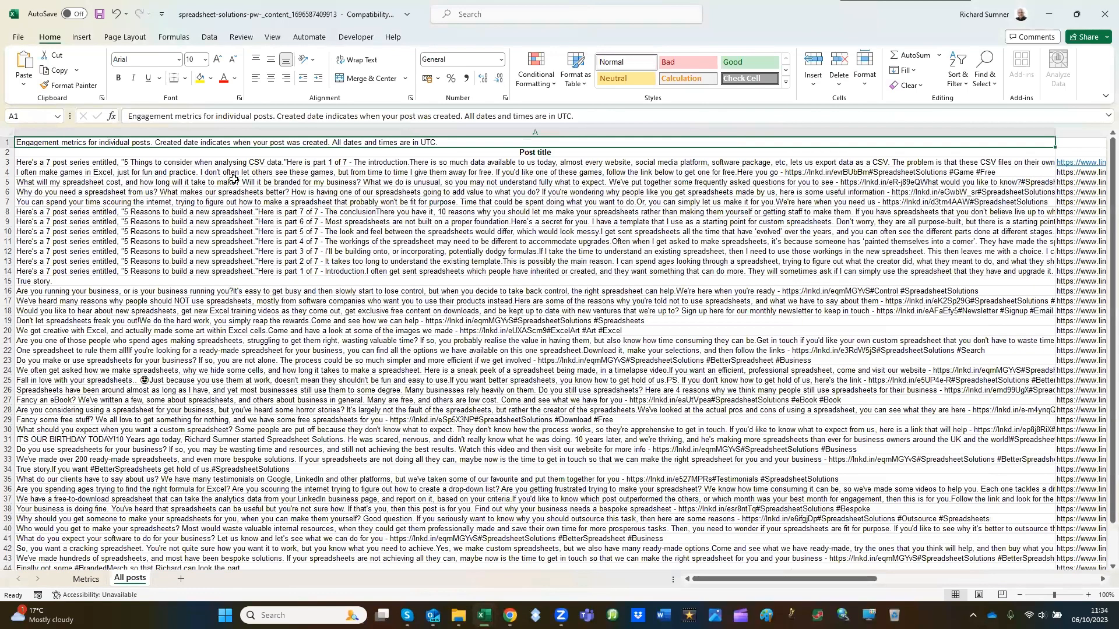
# Examine the description row, the header row and the column layout of the All posts sheet
pyautogui.click(8, 142)
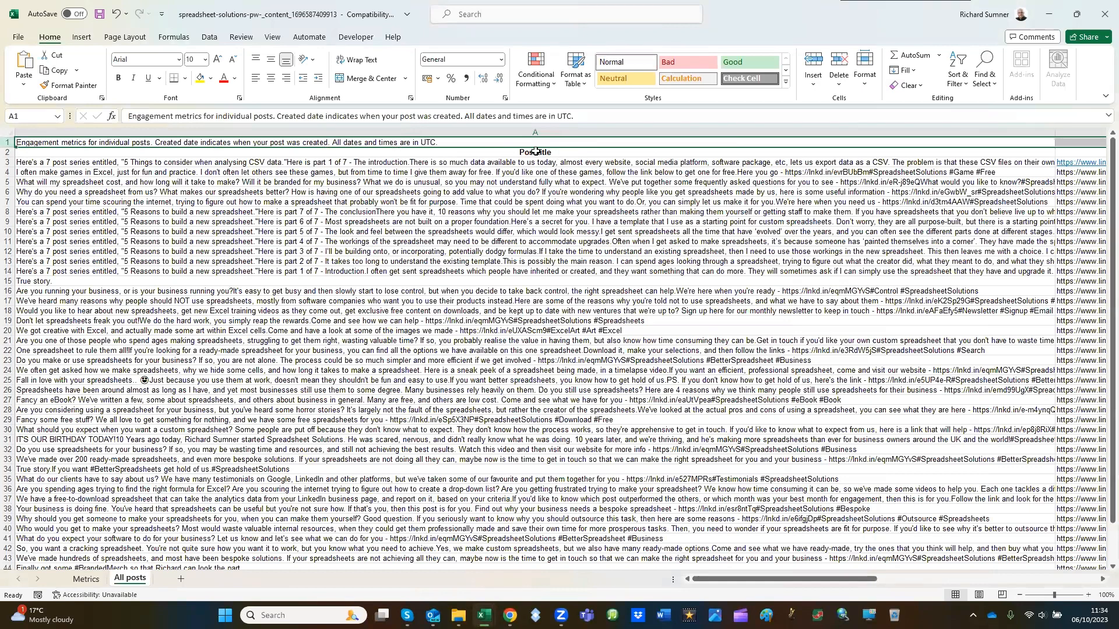
pyautogui.press('Down')
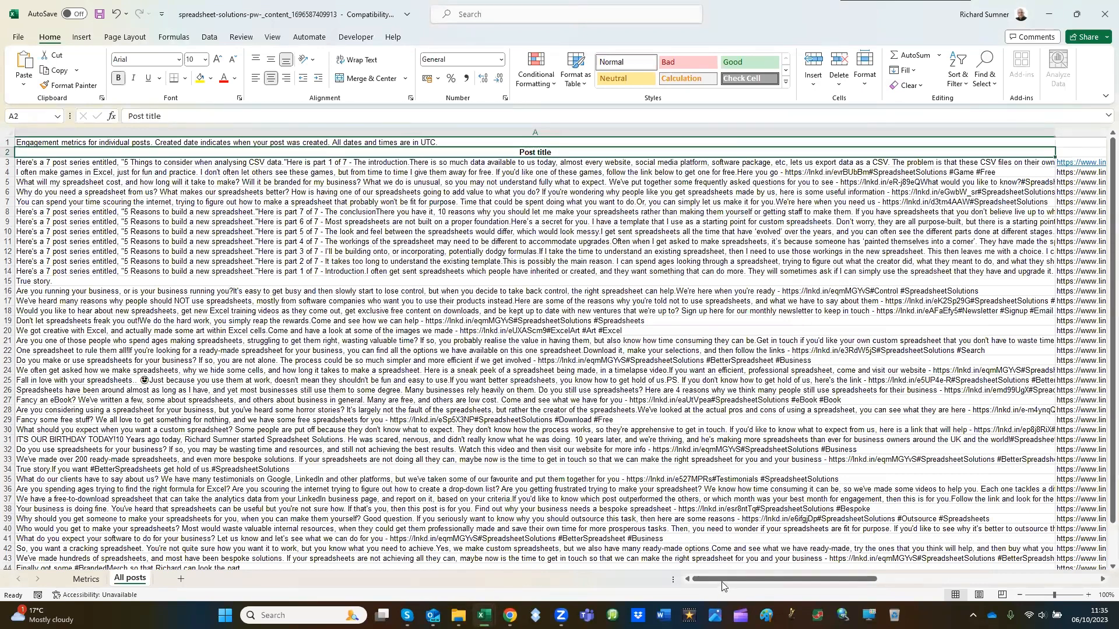
pyautogui.hscroll(5, 777, 589)
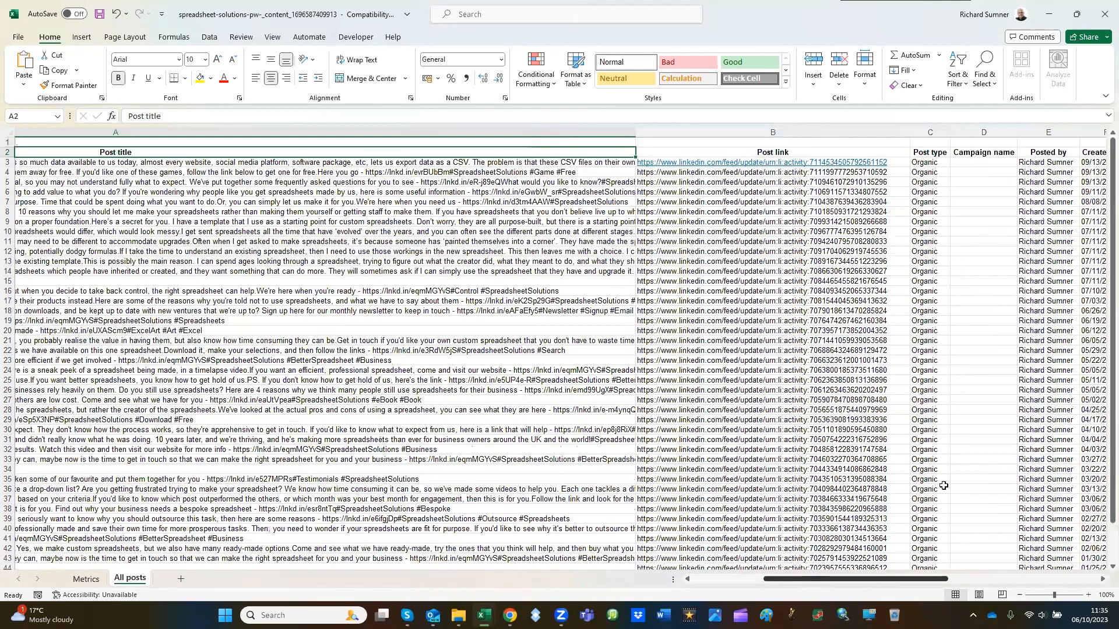
pyautogui.hscroll(1, 874, 586)
pyautogui.hscroll(-1, 875, 586)
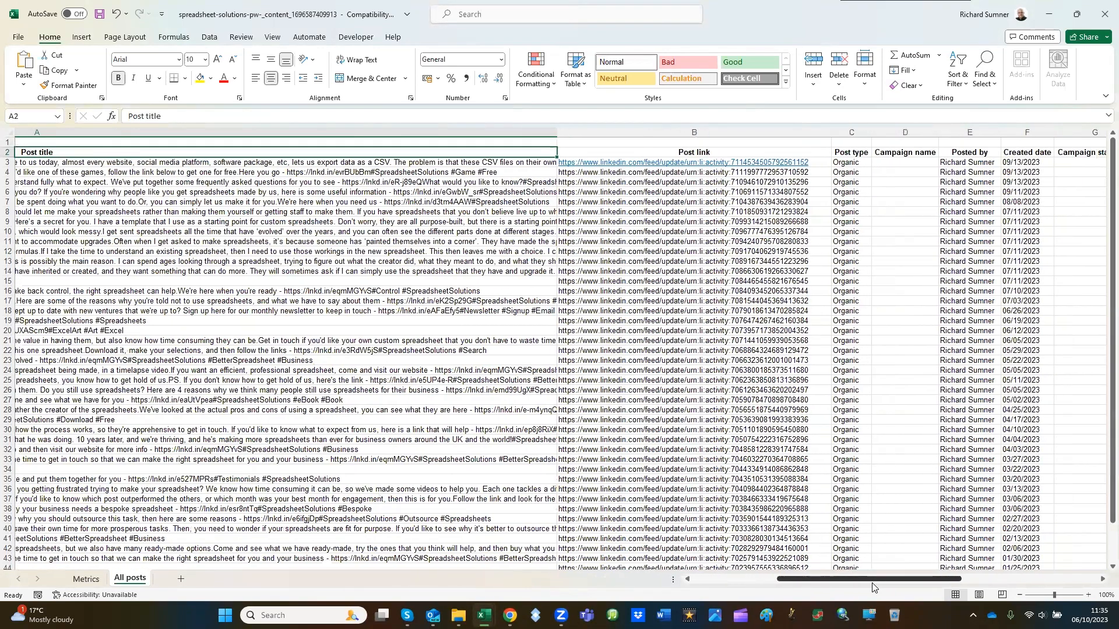
pyautogui.hscroll(-2, 866, 585)
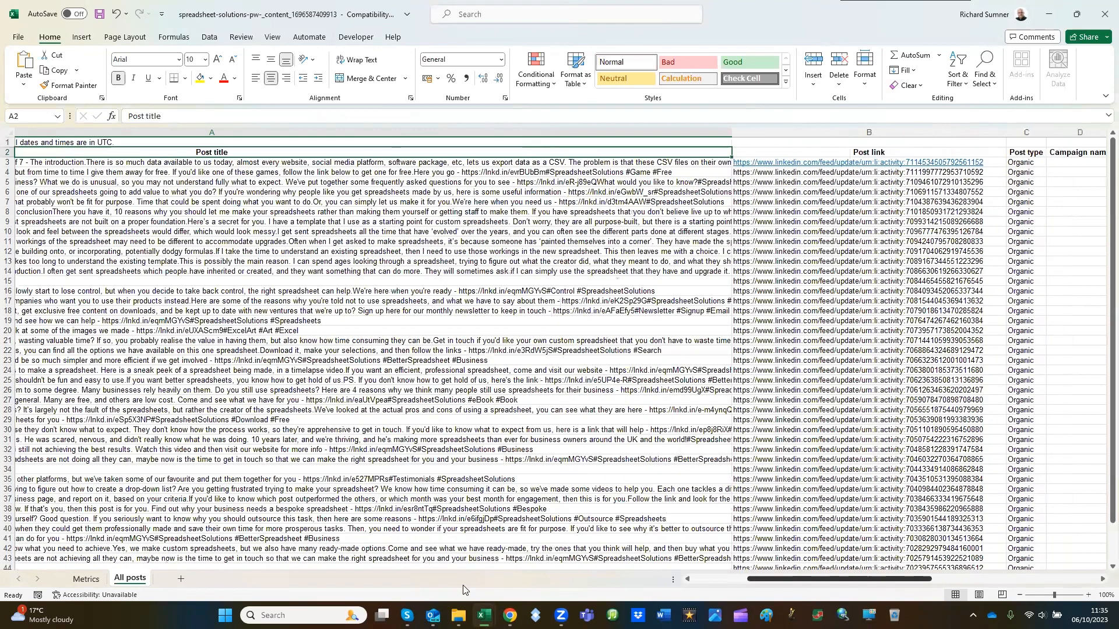
pyautogui.moveTo(839, 579); pyautogui.dragTo(487, 600)
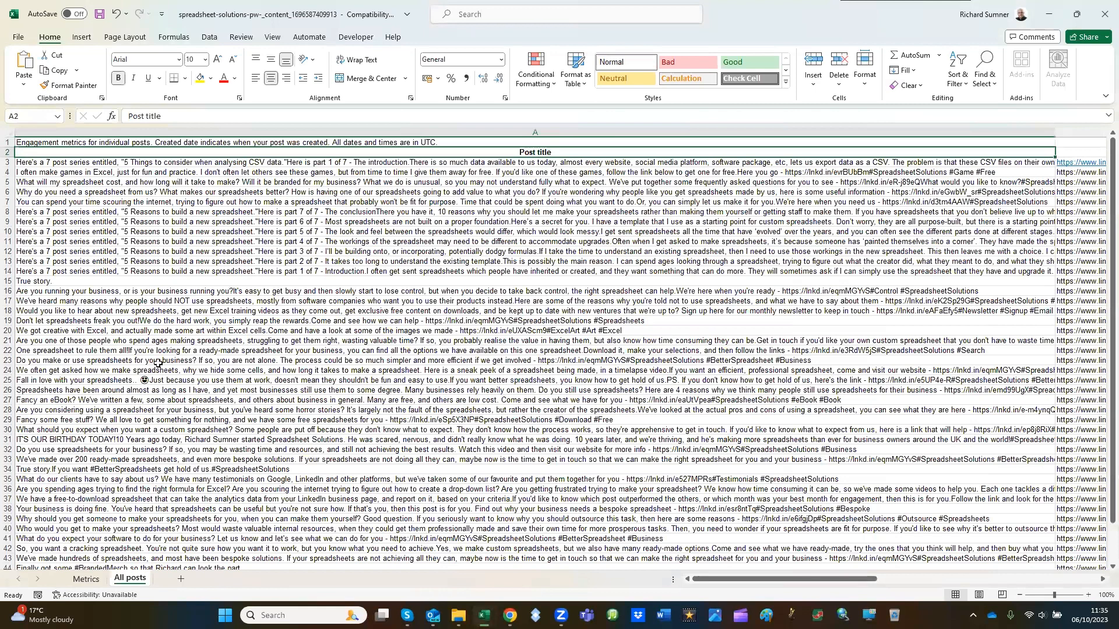
# Switch to the LinkedIn Content - 2023 workbook and inspect the last raw data rows, ending at row 55, on Analytics Data
pyautogui.hotkey('alt', 'Tab')
pyautogui.scroll(-14, 145, 360)
pyautogui.click(56, 284)
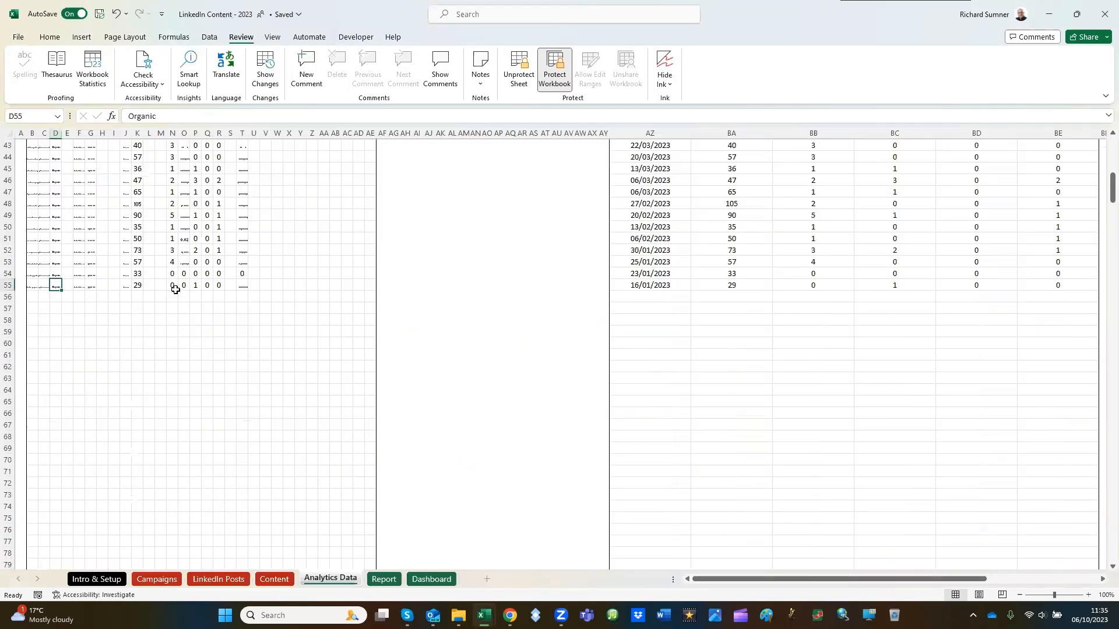
pyautogui.press('Right')
pyautogui.press('Right')
pyautogui.press('Right')
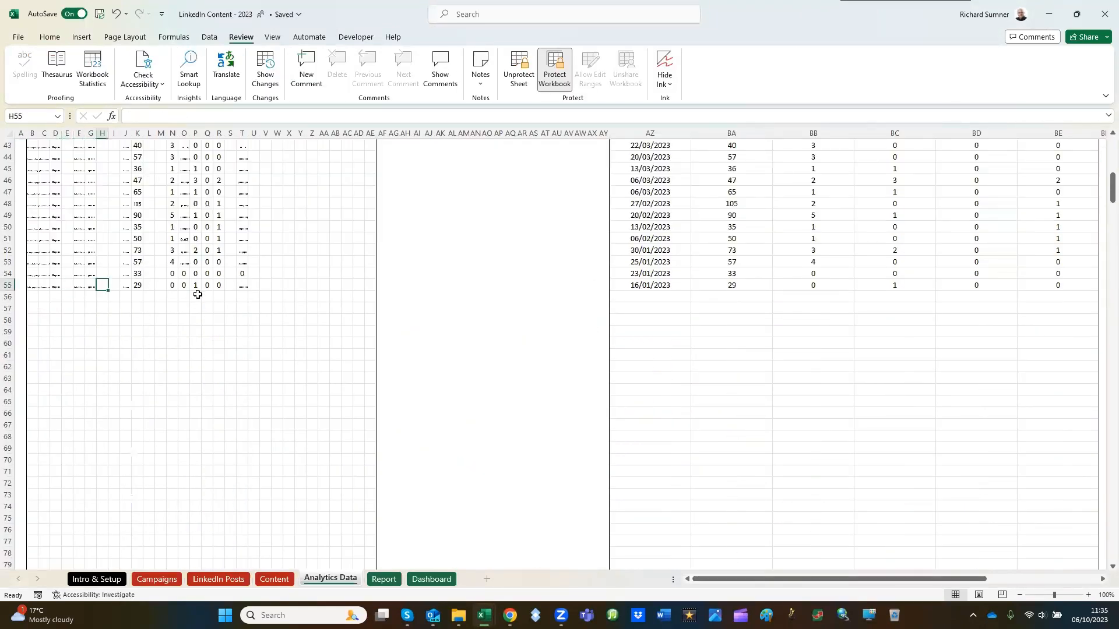
pyautogui.press('Up')
pyautogui.press('Up')
pyautogui.press('Up')
pyautogui.press('Down')
pyautogui.press('Down')
pyautogui.press('Down')
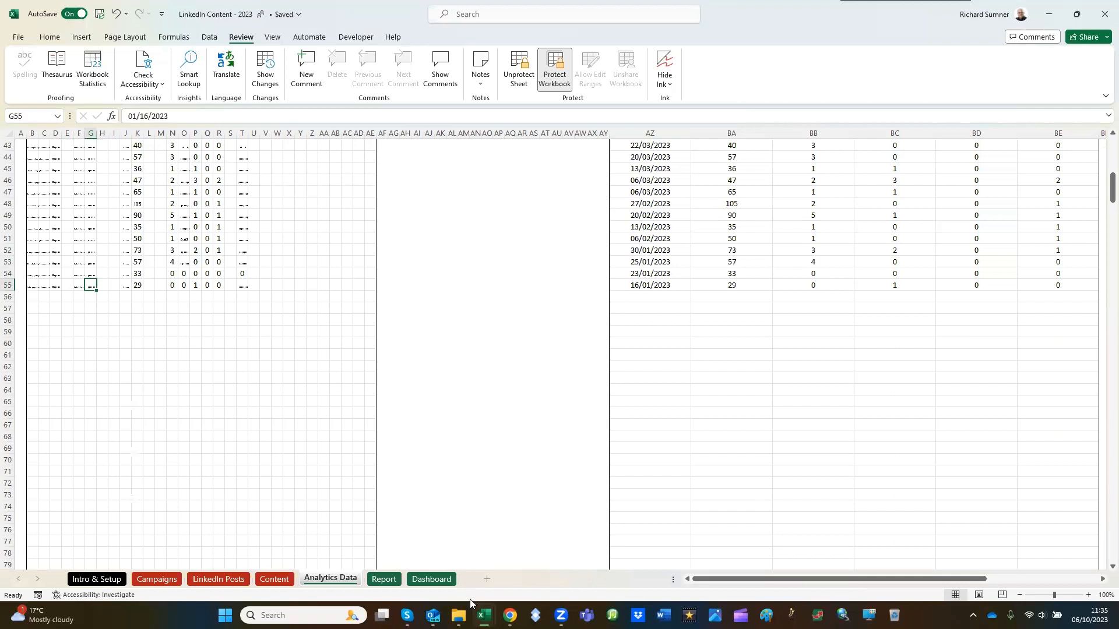
# In the exported workbook, go to the last post on All posts and select the empty cells A49:A54 below it
pyautogui.moveTo(483, 615)
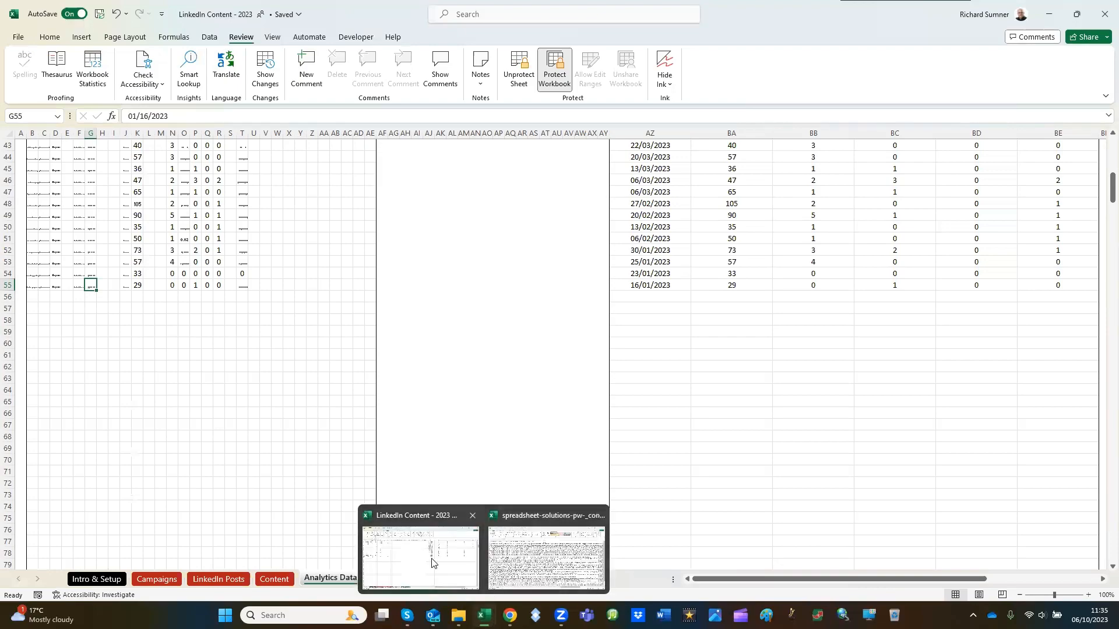
pyautogui.click(536, 559)
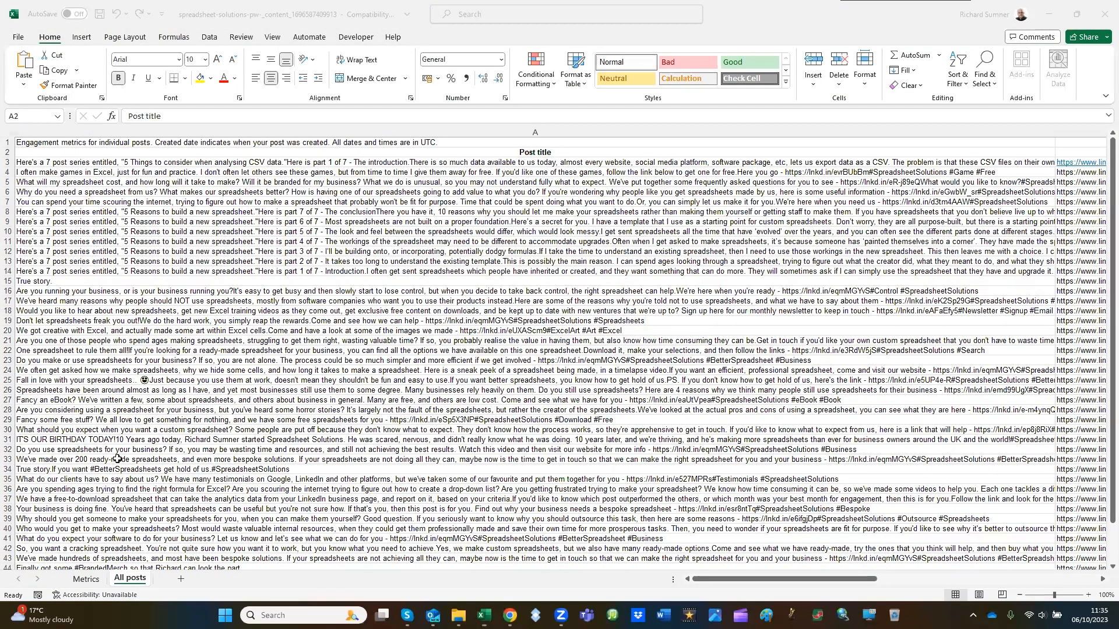
pyautogui.hotkey('ctrl', 'Down')
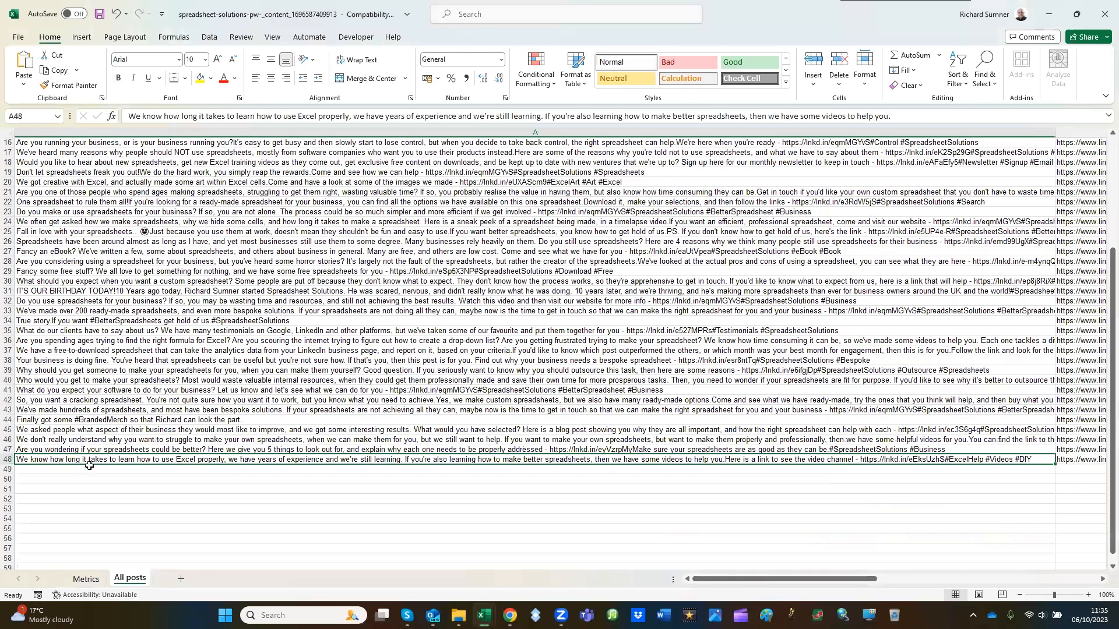
pyautogui.moveTo(80, 470); pyautogui.dragTo(81, 520)
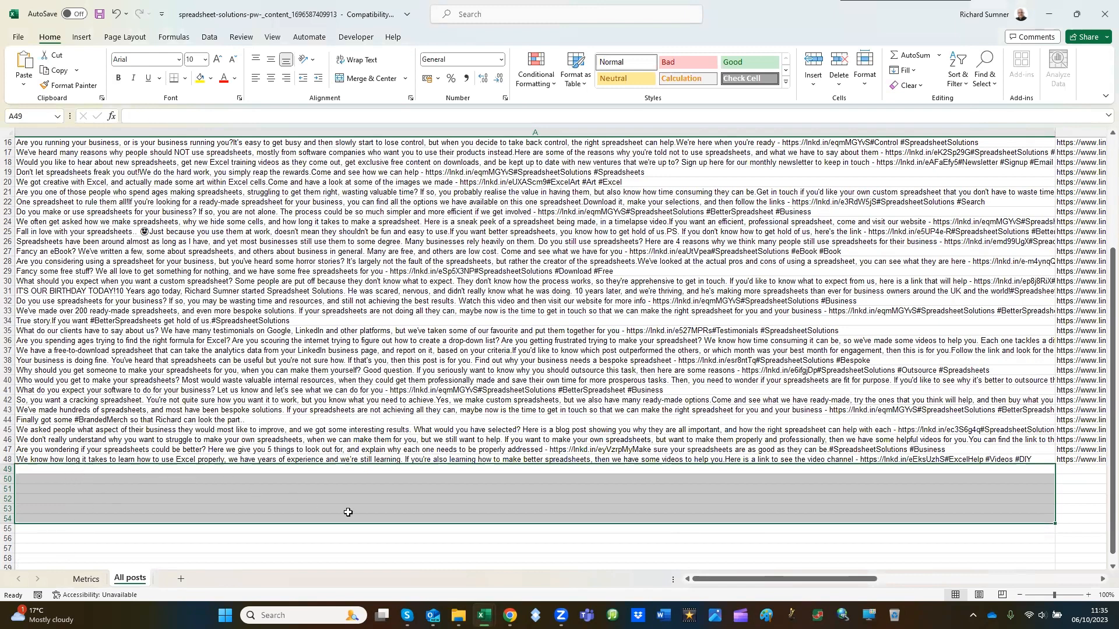
# In the LinkedIn Content - 2023 workbook, select the last three rows of raw post data, B53:T55, on Analytics Data
pyautogui.moveTo(484, 615)
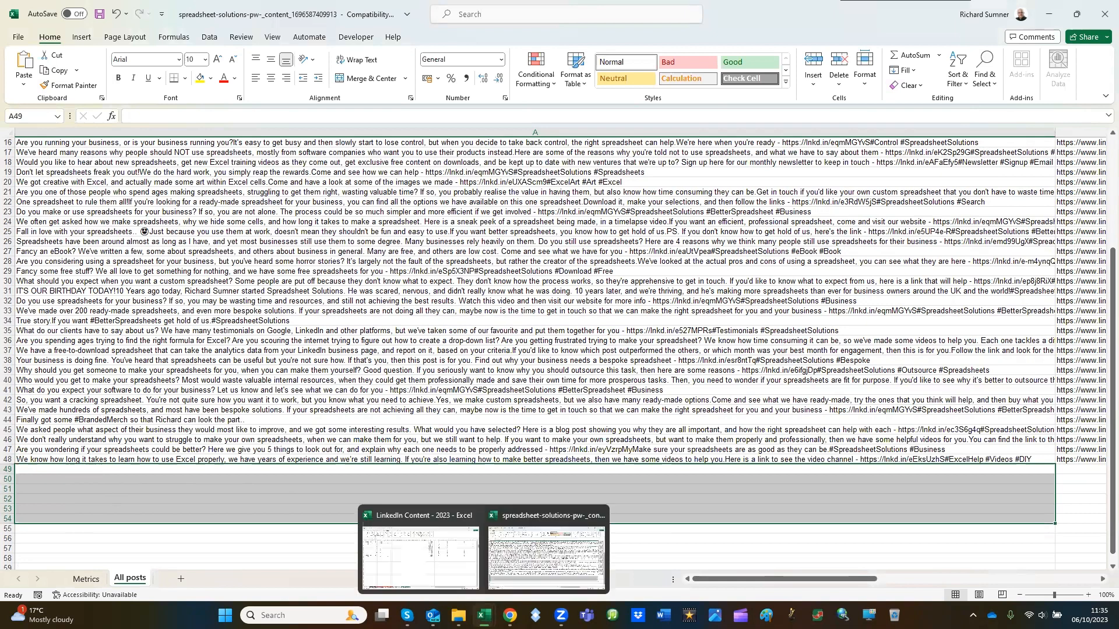
pyautogui.click(459, 568)
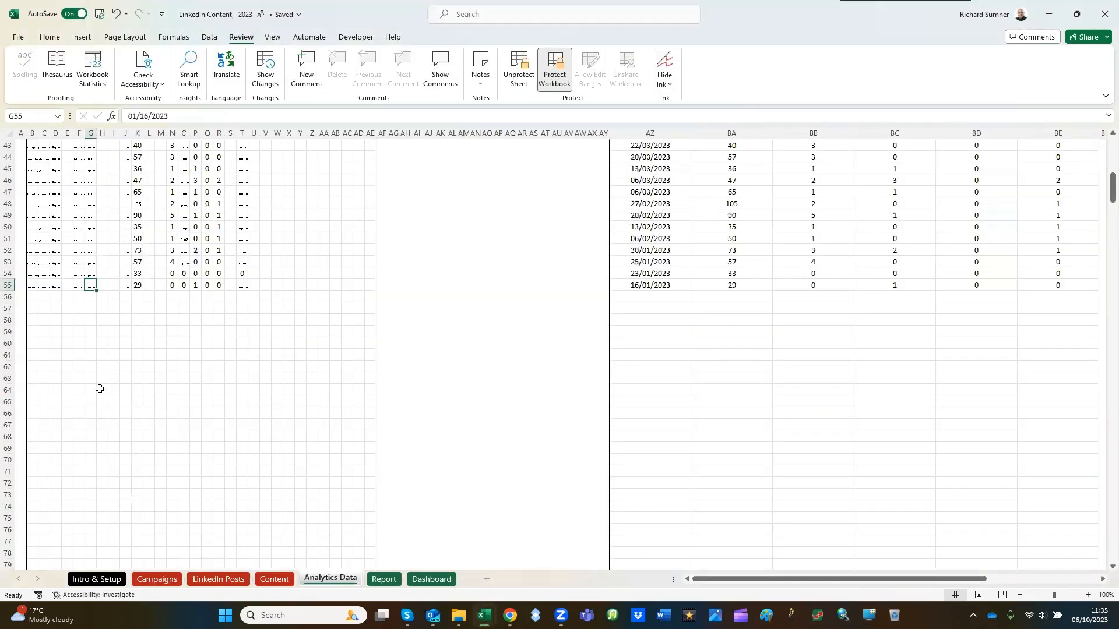
pyautogui.click(34, 289)
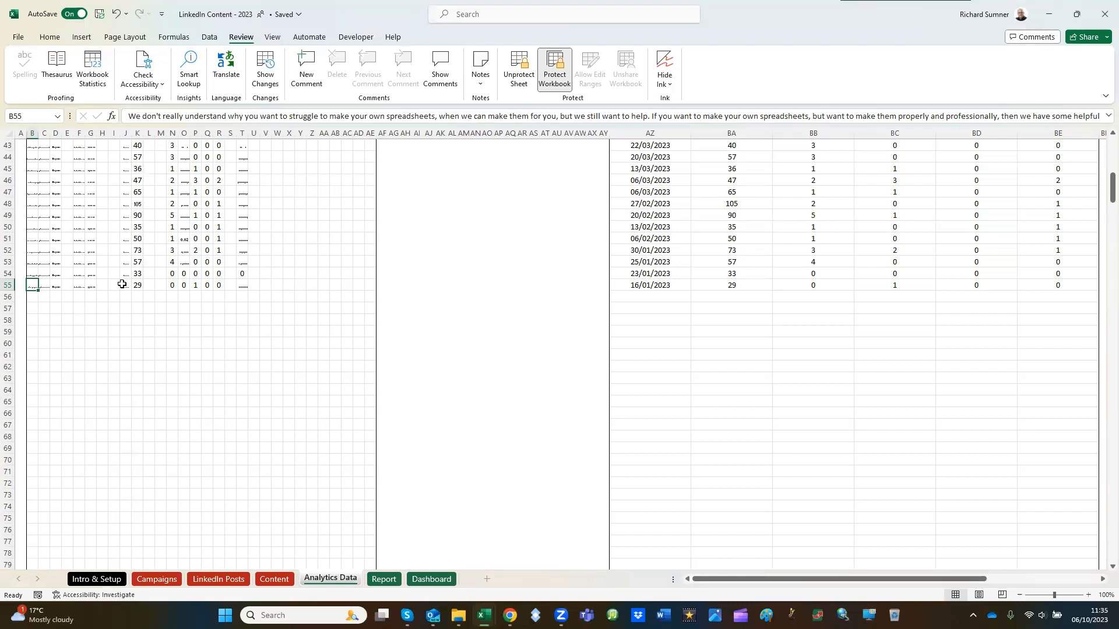
pyautogui.press('Up')
pyautogui.press('Up')
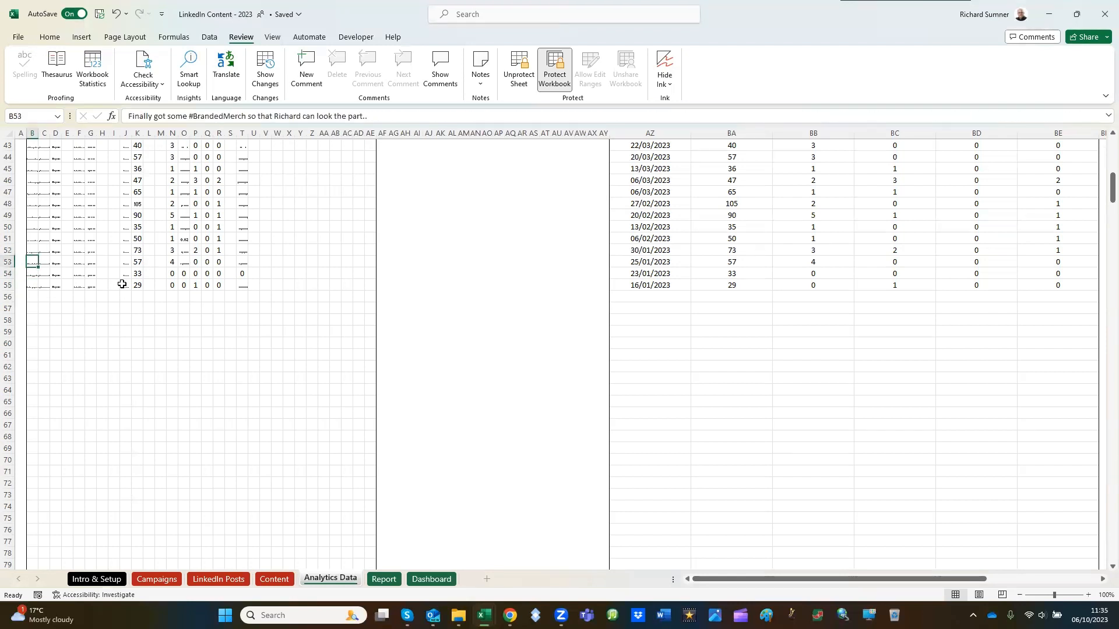
pyautogui.hotkey('shift', 'Down')
pyautogui.hotkey('shift', 'Down')
pyautogui.hotkey('shift', 'Right')
pyautogui.hotkey('shift', 'Right')
pyautogui.hotkey('shift', 'Right')
pyautogui.hotkey('shift', 'Right')
pyautogui.hotkey('shift', 'Right')
pyautogui.hotkey('shift', 'Right')
pyautogui.hotkey('shift', 'Right')
pyautogui.hotkey('shift', 'Right')
pyautogui.hotkey('shift', 'Right')
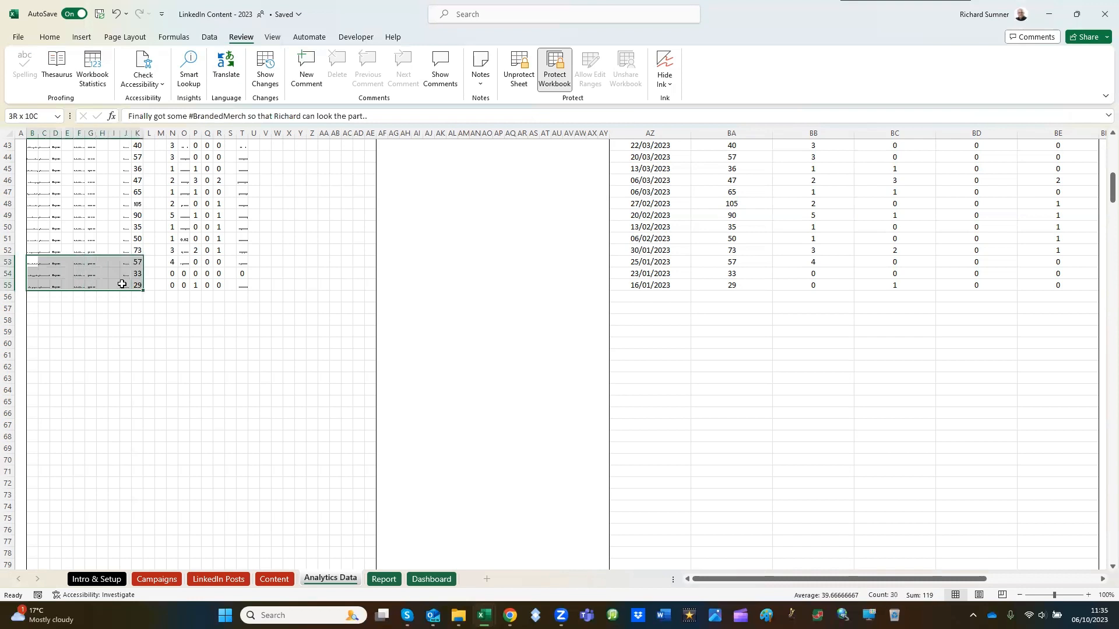
pyautogui.hotkey('shift', 'Right')
pyautogui.hotkey('shift', 'Right')
pyautogui.hotkey('shift', 'Right')
pyautogui.hotkey('shift', 'Right')
pyautogui.hotkey('shift', 'Right')
pyautogui.hotkey('shift', 'Right')
pyautogui.hotkey('shift', 'Right')
pyautogui.hotkey('shift', 'Right')
pyautogui.hotkey('shift', 'Right')
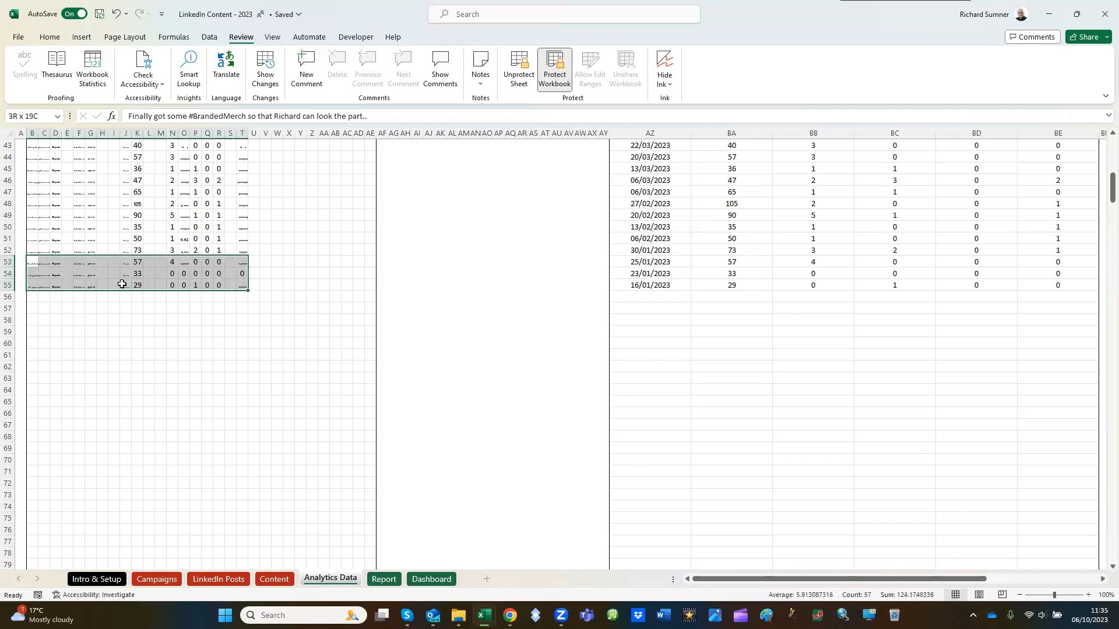
# In the exported workbook, check the paste options for cell A49 without pasting and return to cell A1 of All posts
pyautogui.moveTo(483, 615)
pyautogui.click(554, 548)
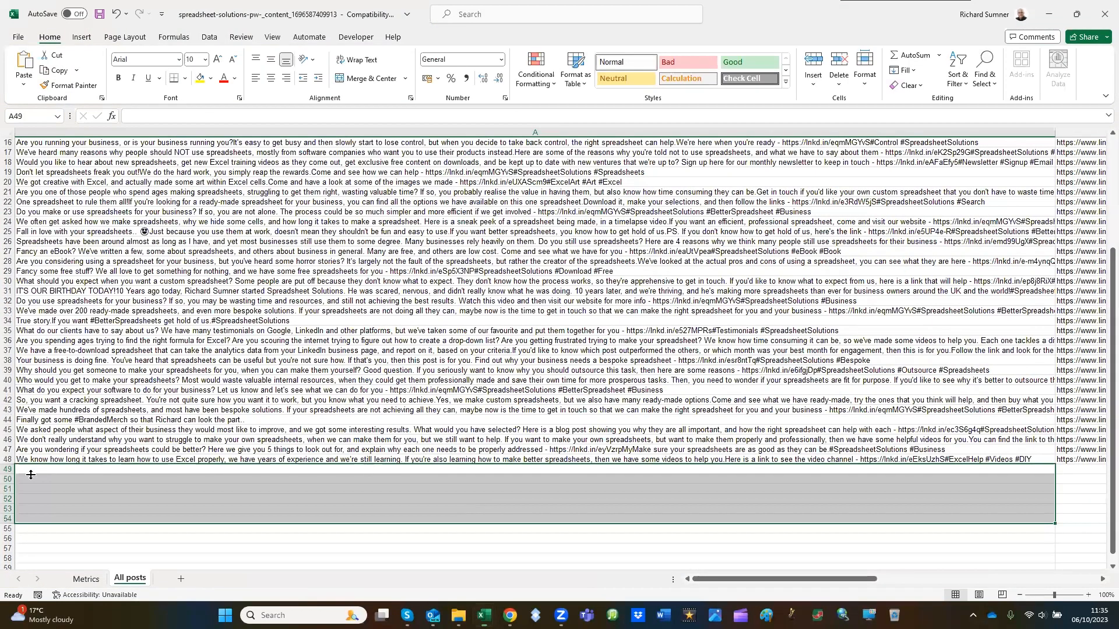
pyautogui.click(33, 470)
pyautogui.rightClick(33, 470)
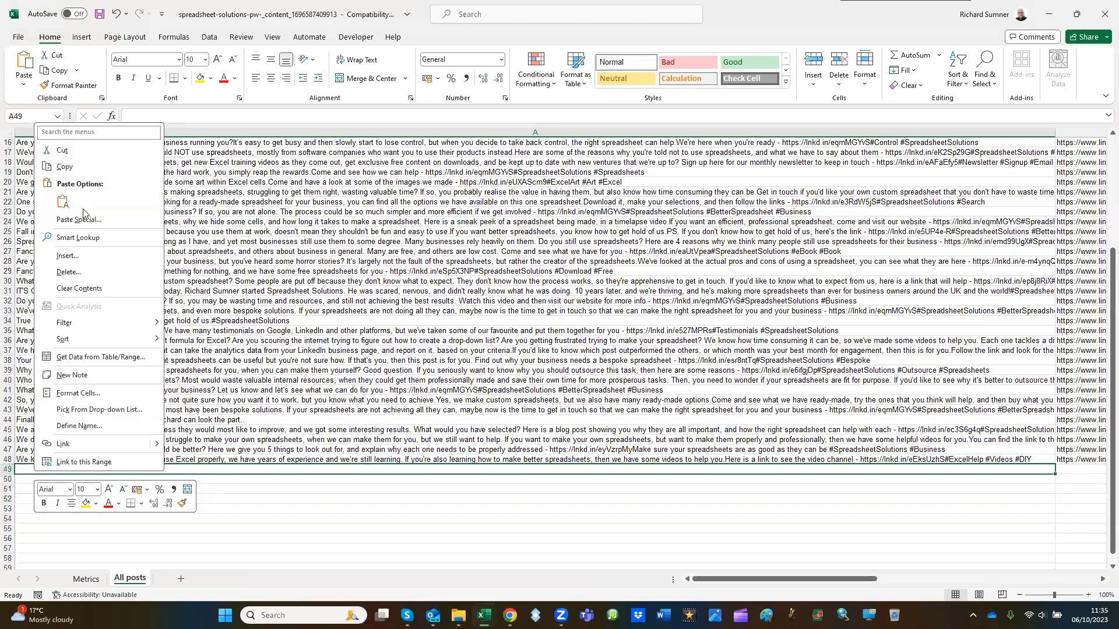
pyautogui.press('Escape')
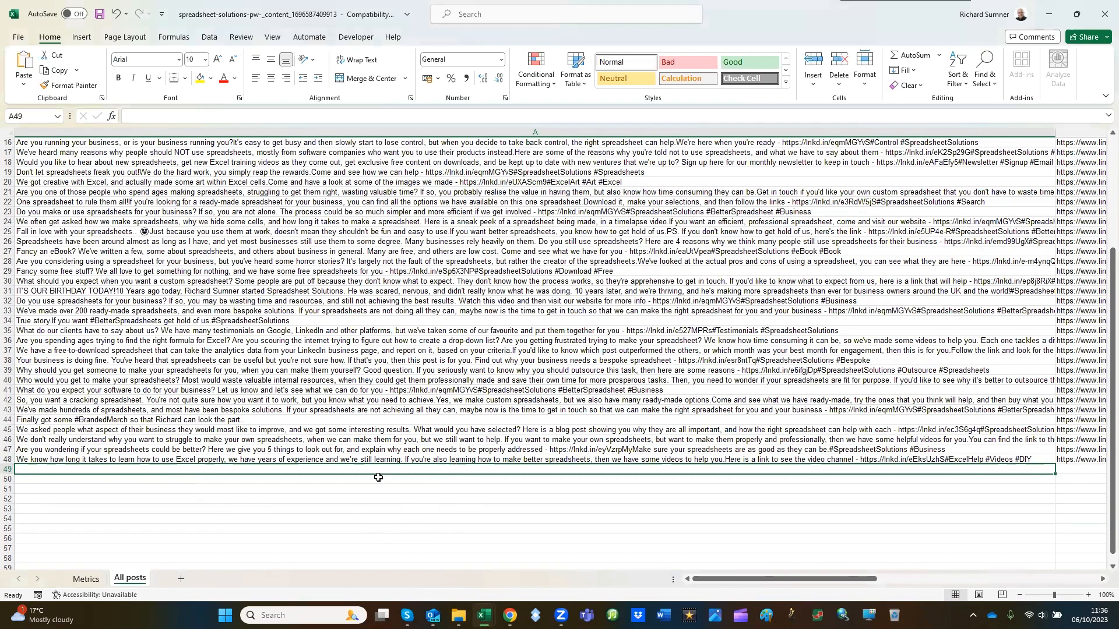
pyautogui.press('Up')
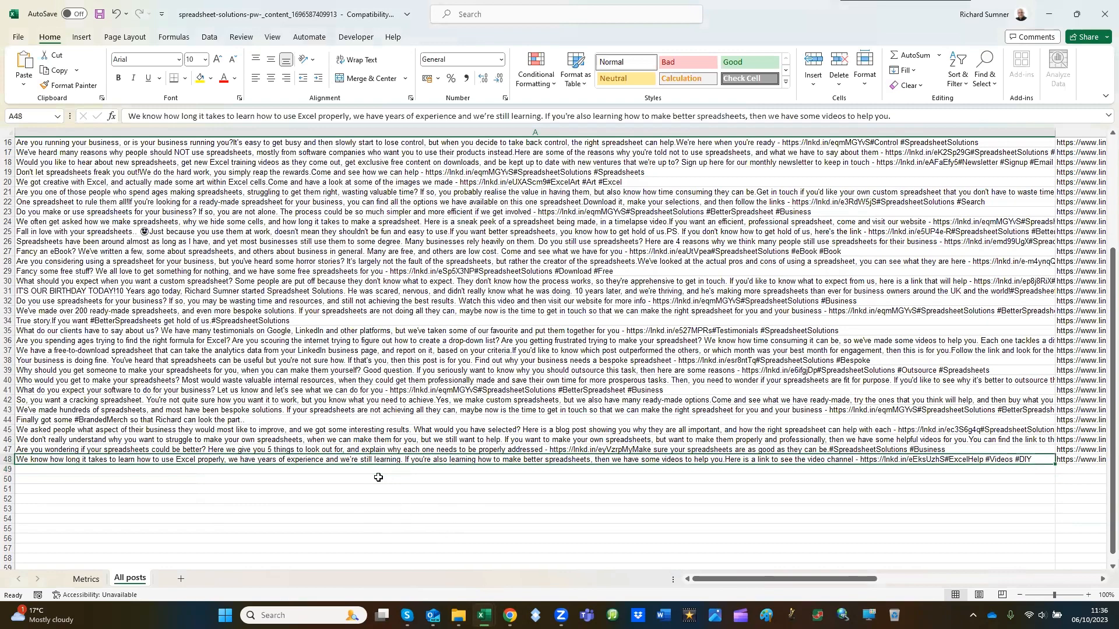
pyautogui.hotkey('ctrl', 'Home')
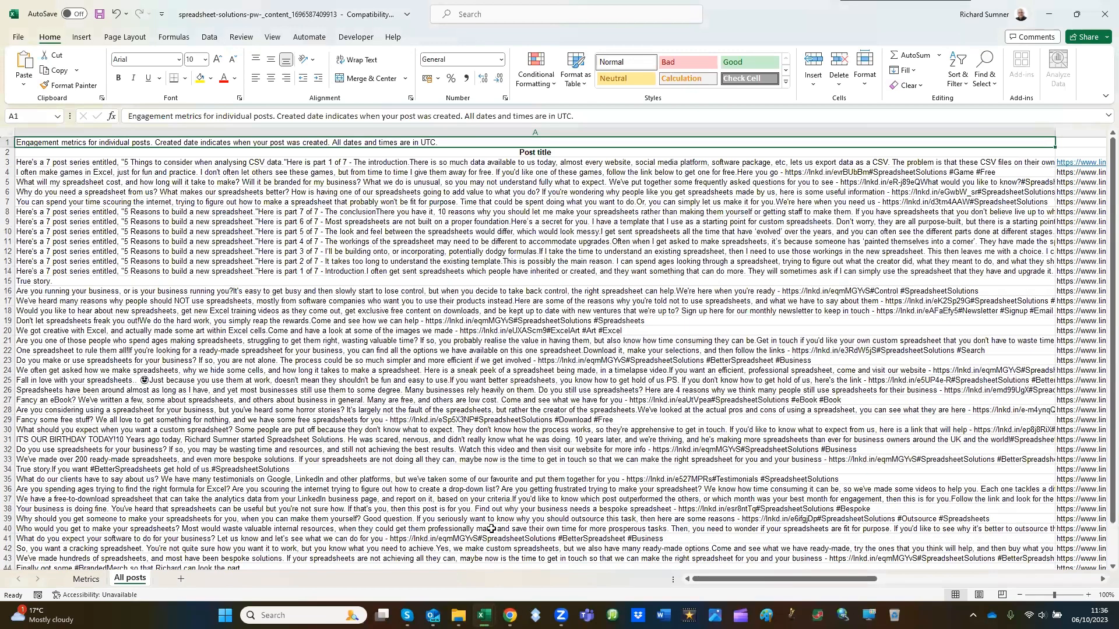
# In the exported workbook, select the headers and all post data in A2:T48 on All posts and copy them
pyautogui.click(484, 616)
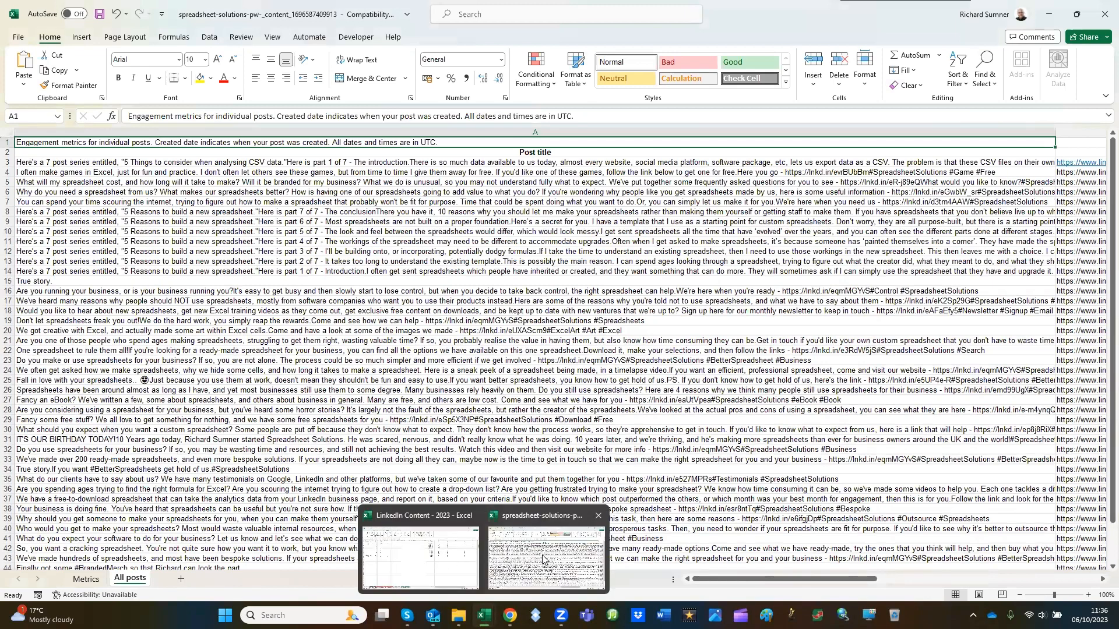
pyautogui.click(199, 154)
pyautogui.hotkey('ctrl', 'shift', 'Right')
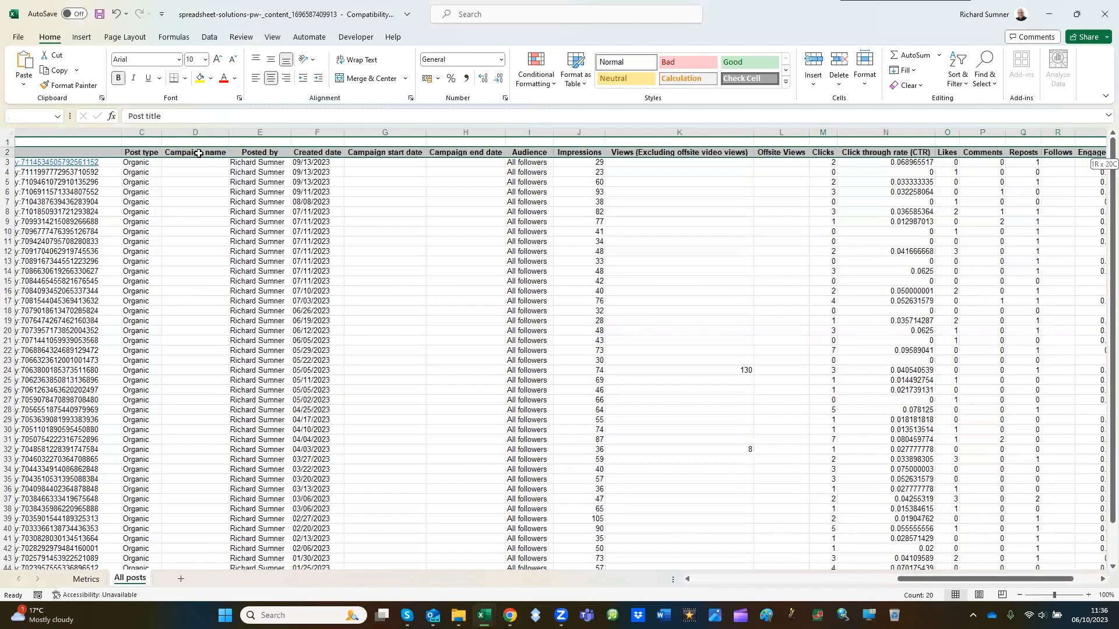
pyautogui.hotkey('ctrl', 'shift', 'Down')
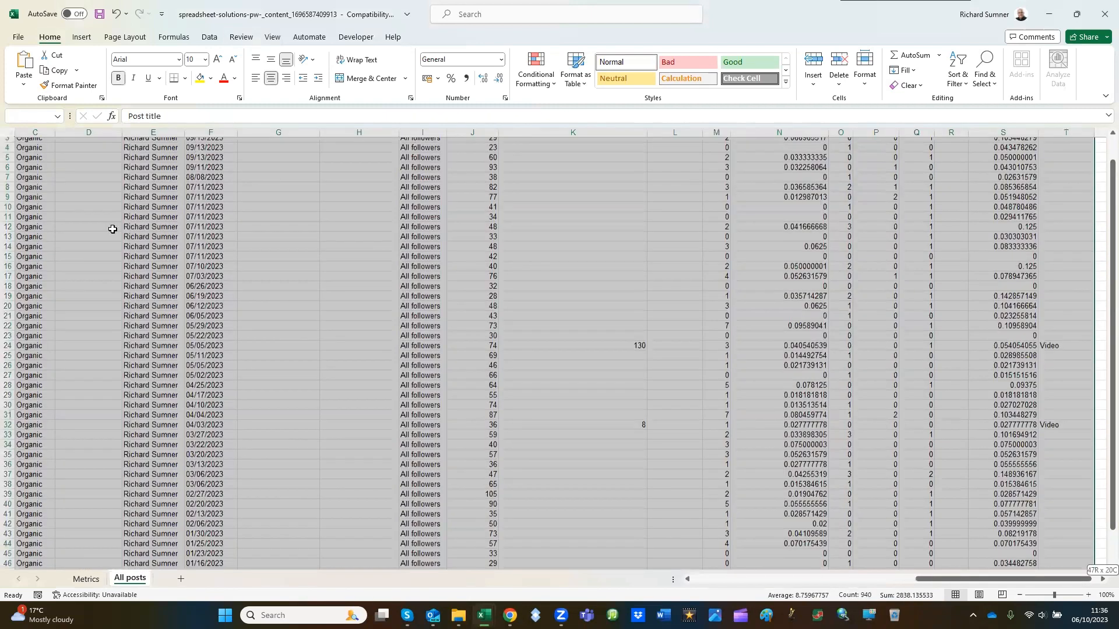
pyautogui.rightClick(343, 254)
pyautogui.click(370, 262)
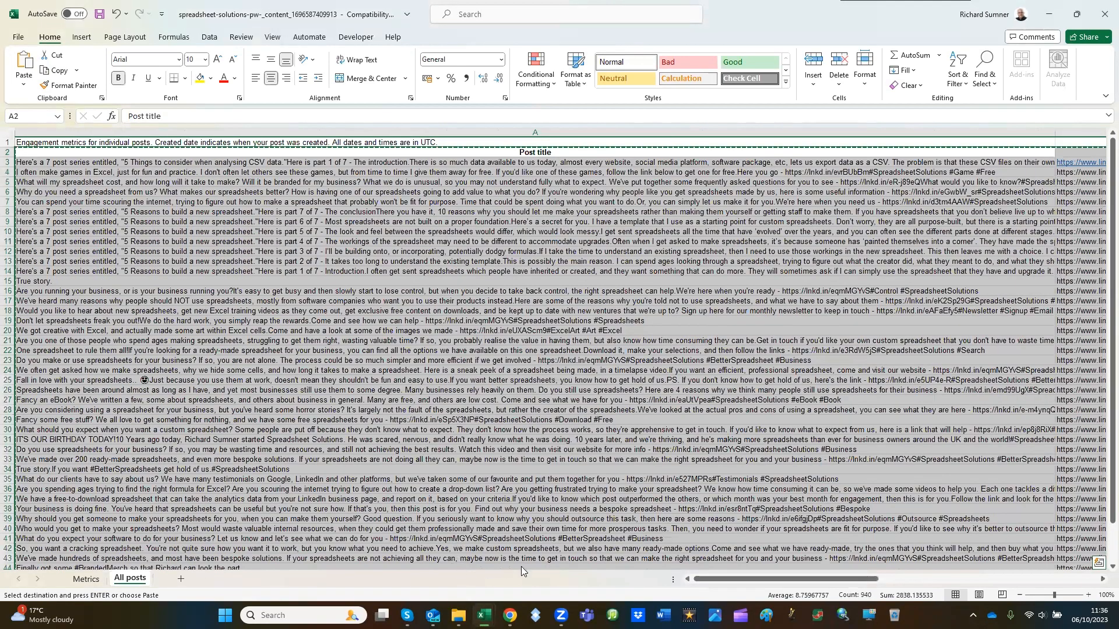
# In the LinkedIn Content - 2023 workbook, paste the copied data as values at B11 on Analytics Data and check down to its last row
pyautogui.click(485, 615)
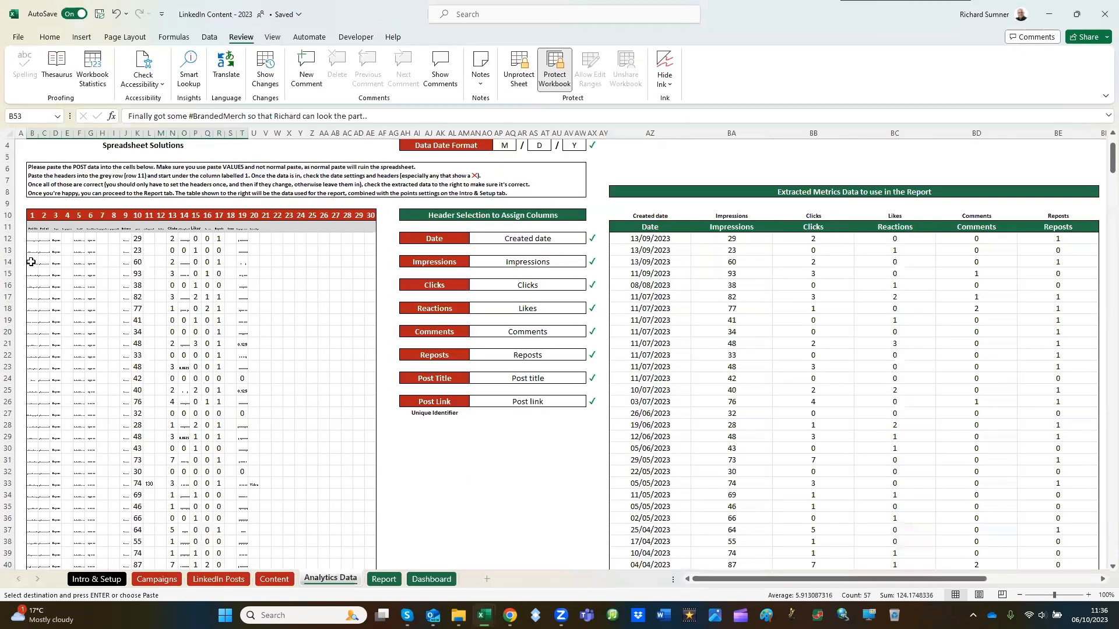
pyautogui.scroll(1, 31, 261)
pyautogui.click(31, 263)
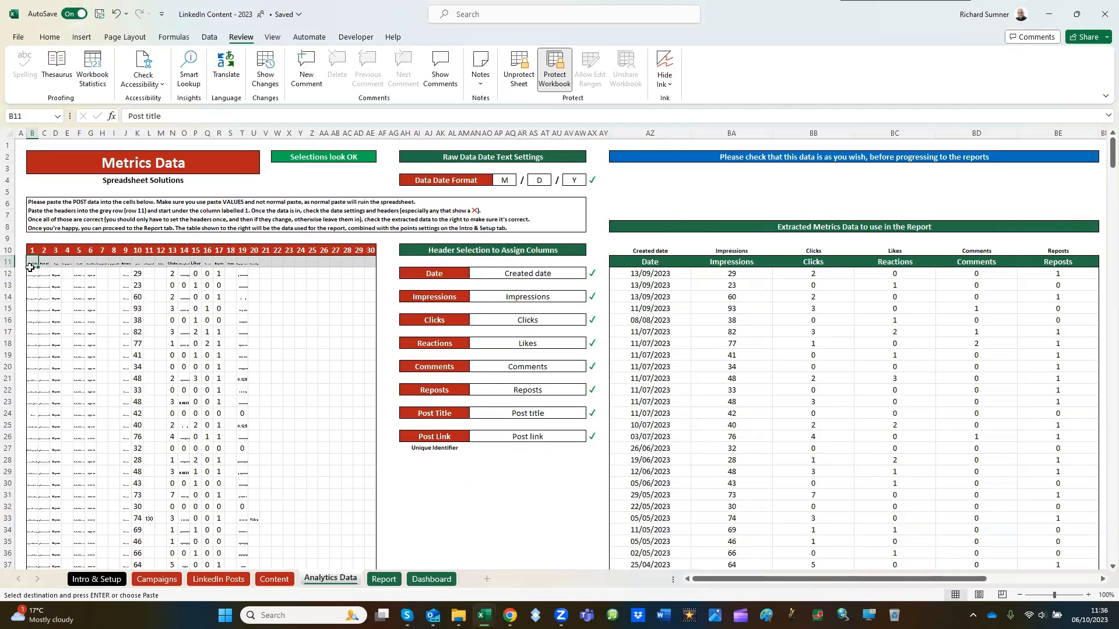
pyautogui.rightClick(30, 261)
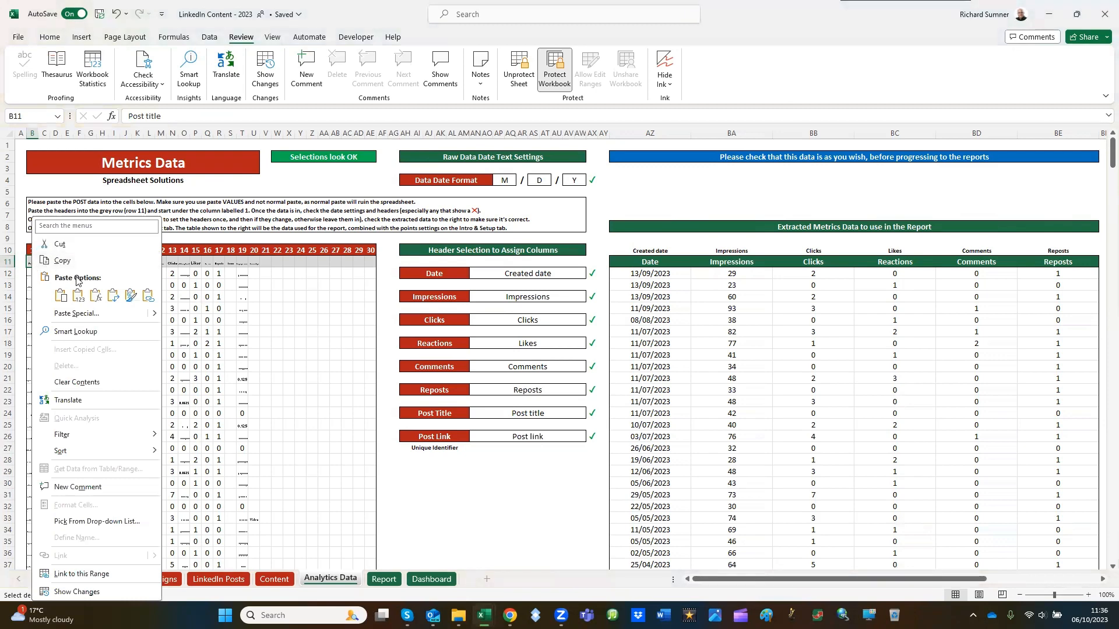
pyautogui.click(80, 296)
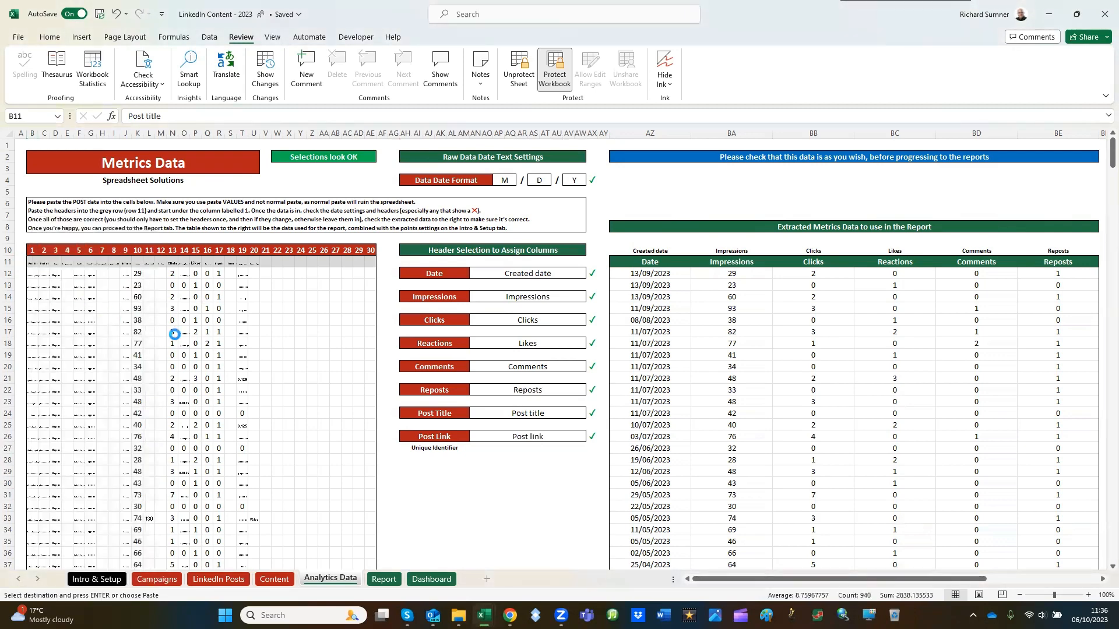
pyautogui.scroll(-13, 256, 318)
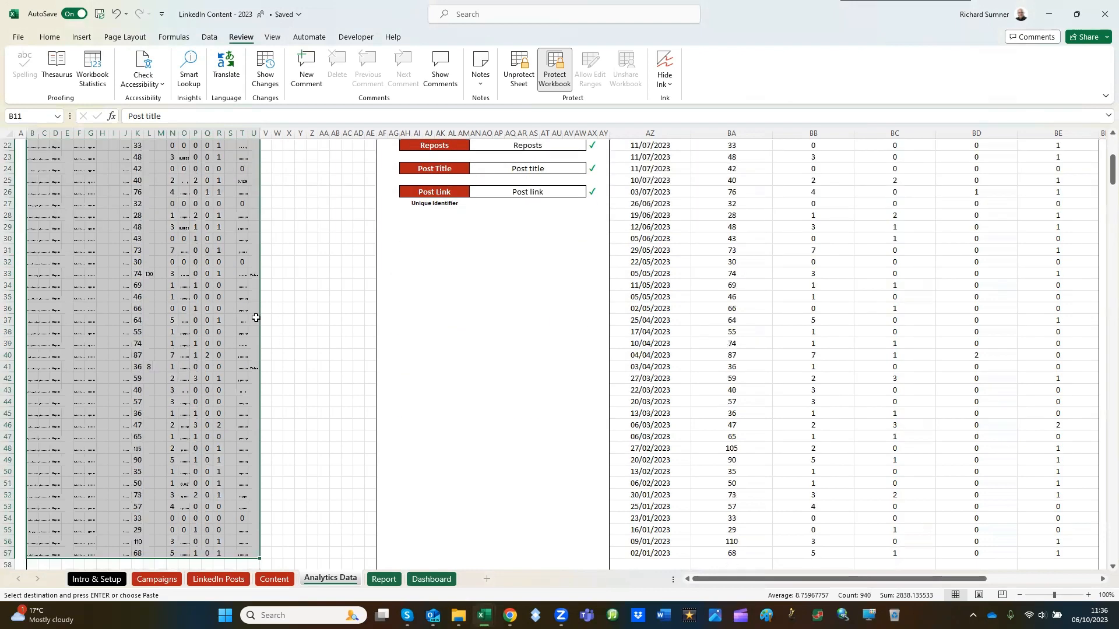
pyautogui.scroll(13, 256, 318)
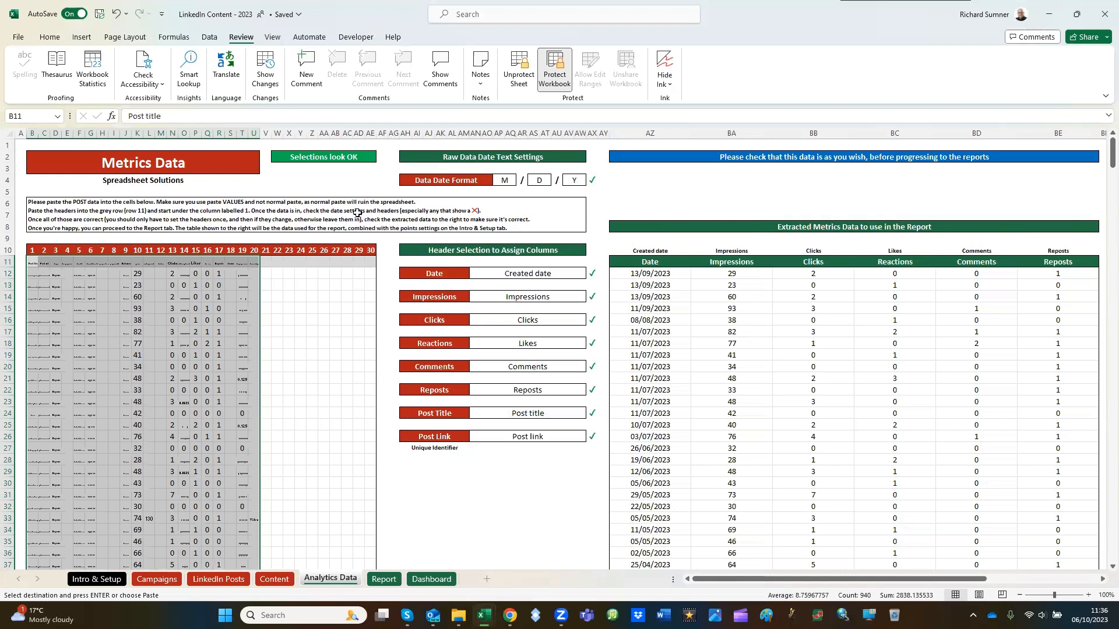
# Examine the pasted row 16 cell by cell, from the post link in C16 across to the metrics and back to G16
pyautogui.click(44, 319)
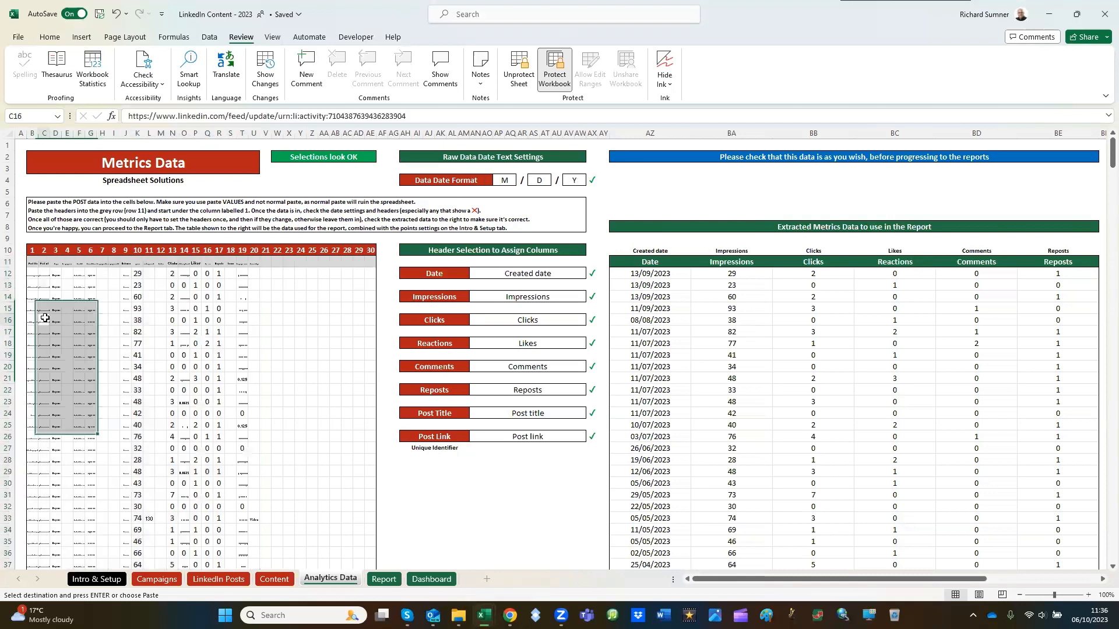
pyautogui.press('Right')
pyautogui.press('Right')
pyautogui.press('Right')
pyautogui.press('Right')
pyautogui.press('Right')
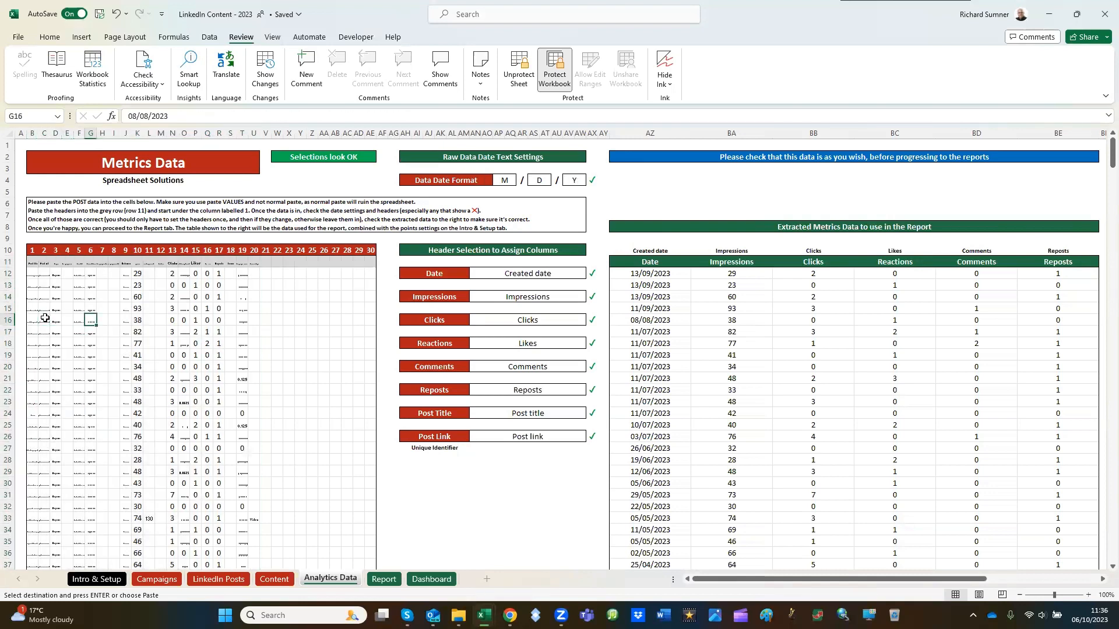
pyautogui.press('Right')
pyautogui.press('Right')
pyautogui.press('Right')
pyautogui.press('Right')
pyautogui.press('Right')
pyautogui.press('Right')
pyautogui.press('Right')
pyautogui.press('Right')
pyautogui.press('Right')
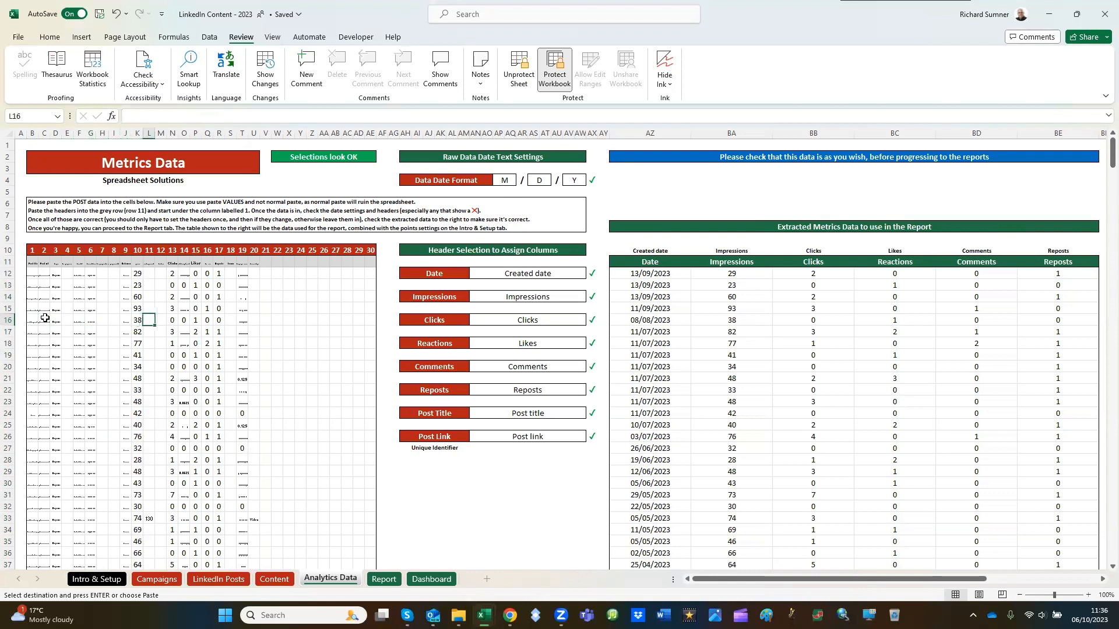
pyautogui.press('Right')
pyautogui.press('Right')
pyautogui.press('Left')
pyautogui.press('Left')
pyautogui.press('Left')
pyautogui.press('Left')
pyautogui.press('Left')
pyautogui.press('Left')
pyautogui.press('Left')
pyautogui.press('Left')
pyautogui.press('Left')
pyautogui.press('Left')
pyautogui.press('Left')
pyautogui.press('Left')
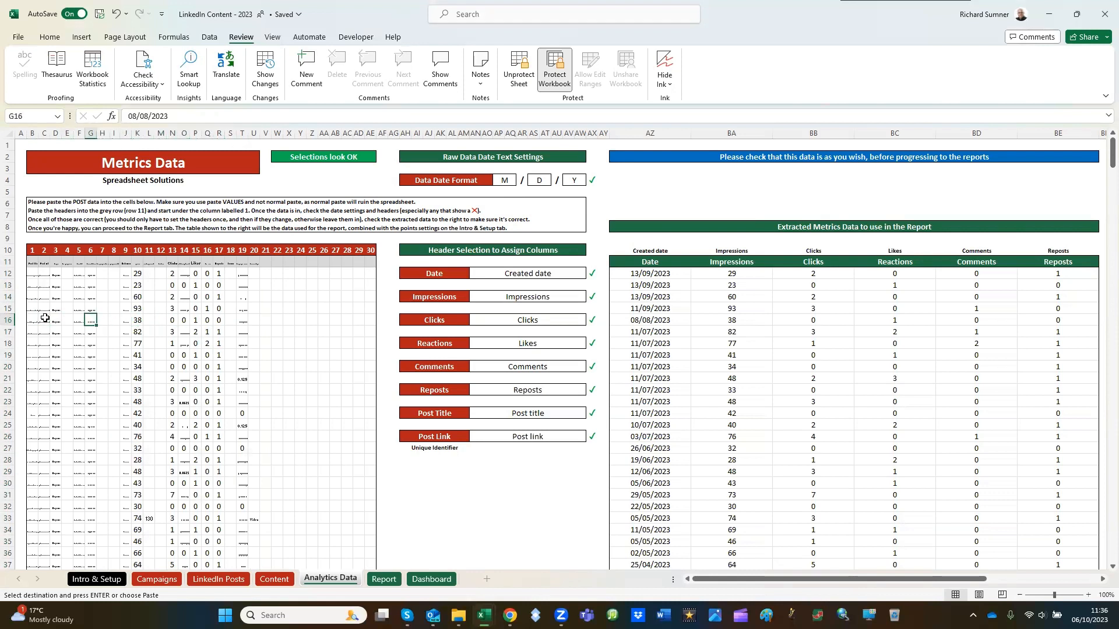
# Examine the created dates of the pasted posts down column G and return to cell A1
pyautogui.press('Down')
pyautogui.press('Down')
pyautogui.press('Down')
pyautogui.press('Down')
pyautogui.press('Down')
pyautogui.press('Down')
pyautogui.press('Down')
pyautogui.press('Down')
pyautogui.press('Down')
pyautogui.press('Up')
pyautogui.press('Up')
pyautogui.press('Up')
pyautogui.press('Up')
pyautogui.press('Up')
pyautogui.press('Up')
pyautogui.press('Up')
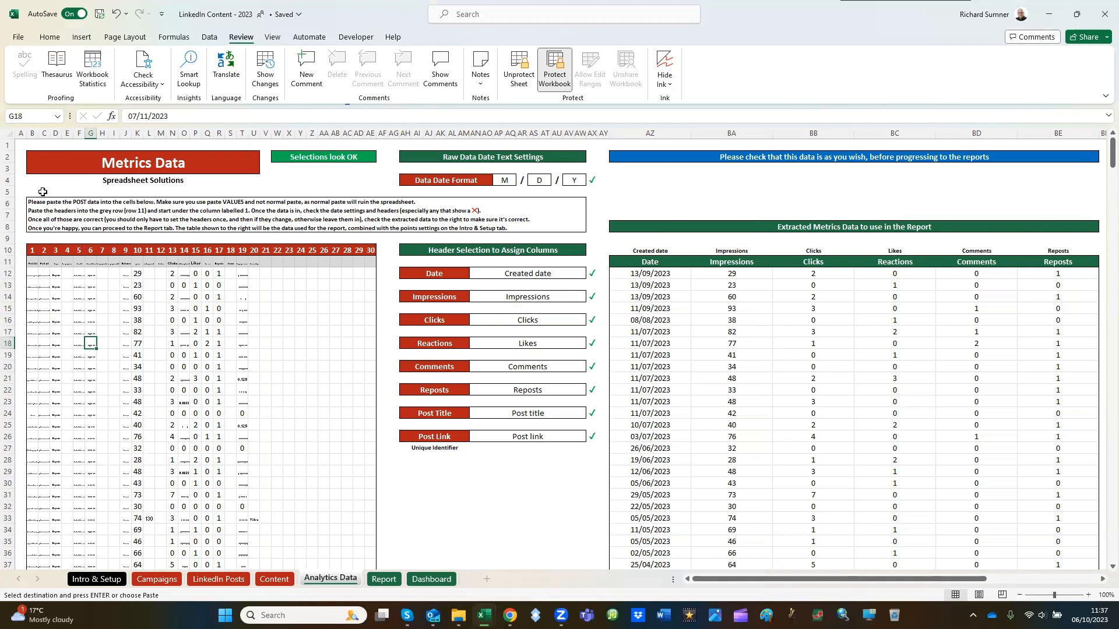
pyautogui.click(23, 147)
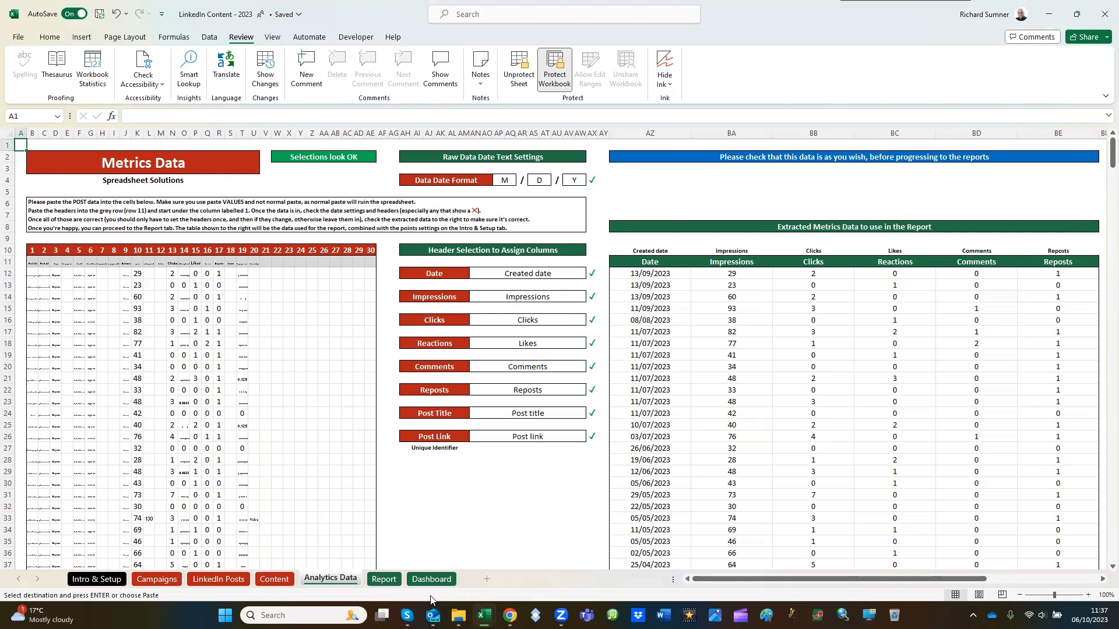
# On the LinkedIn Posts sheet, find the posted Analysing CSV lines 40 and 41 and select their post intros, B50:B51
pyautogui.moveTo(407, 615)
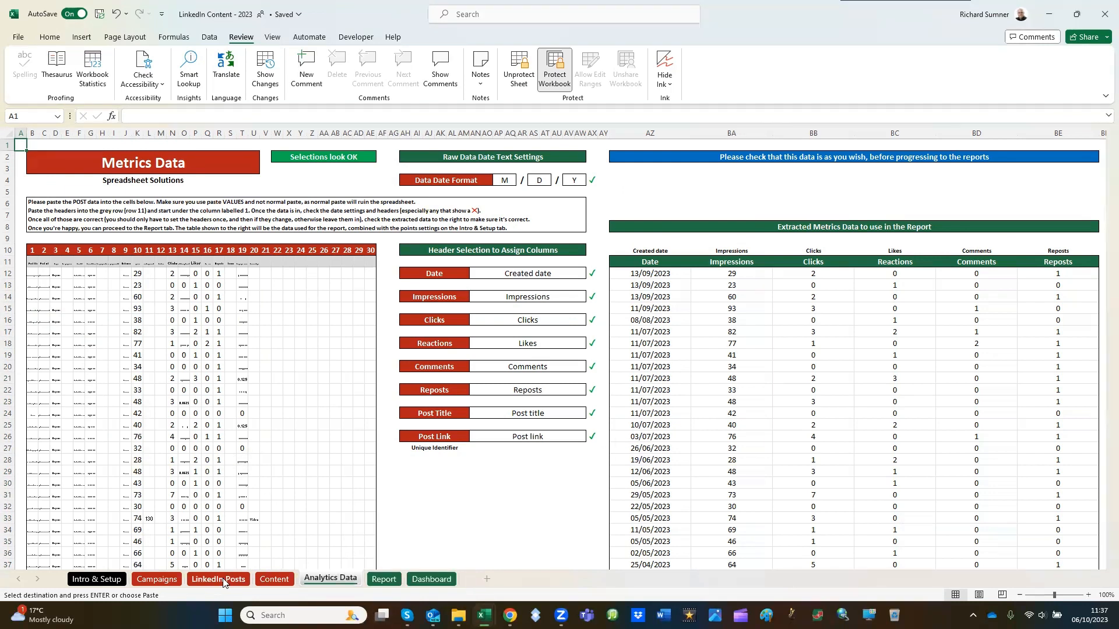
pyautogui.scroll(10, 540, 464)
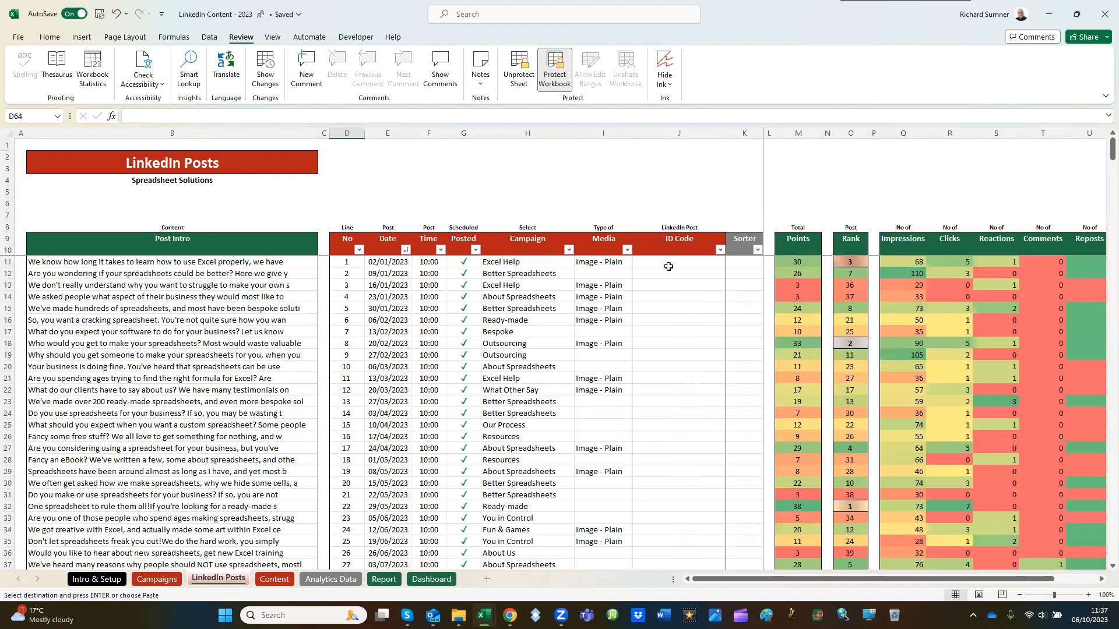
pyautogui.scroll(-8, 683, 286)
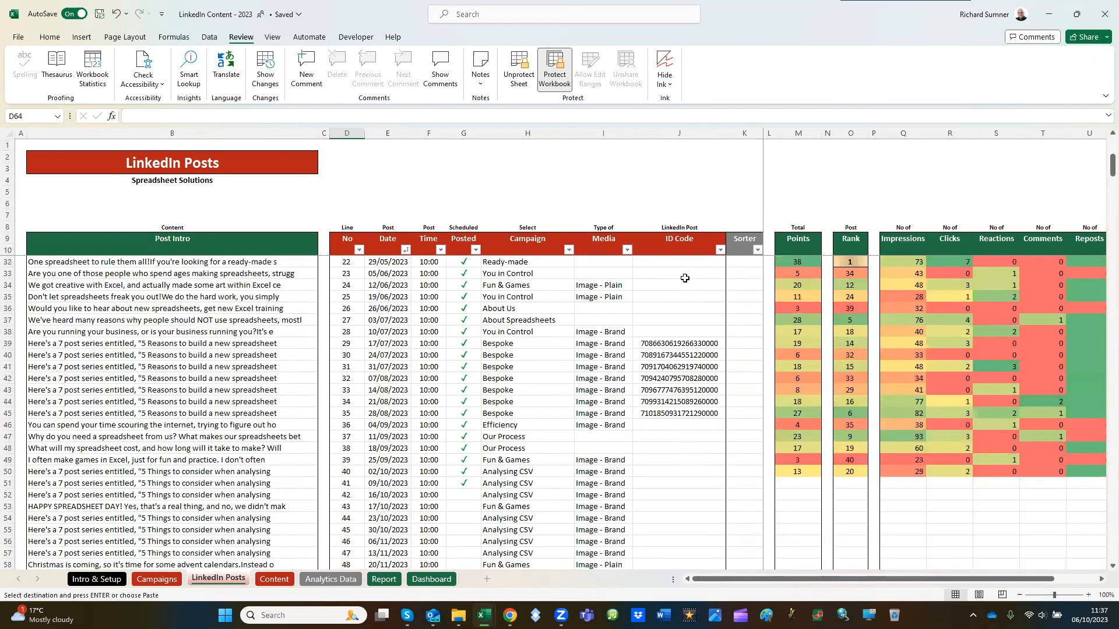
pyautogui.scroll(-1, 685, 279)
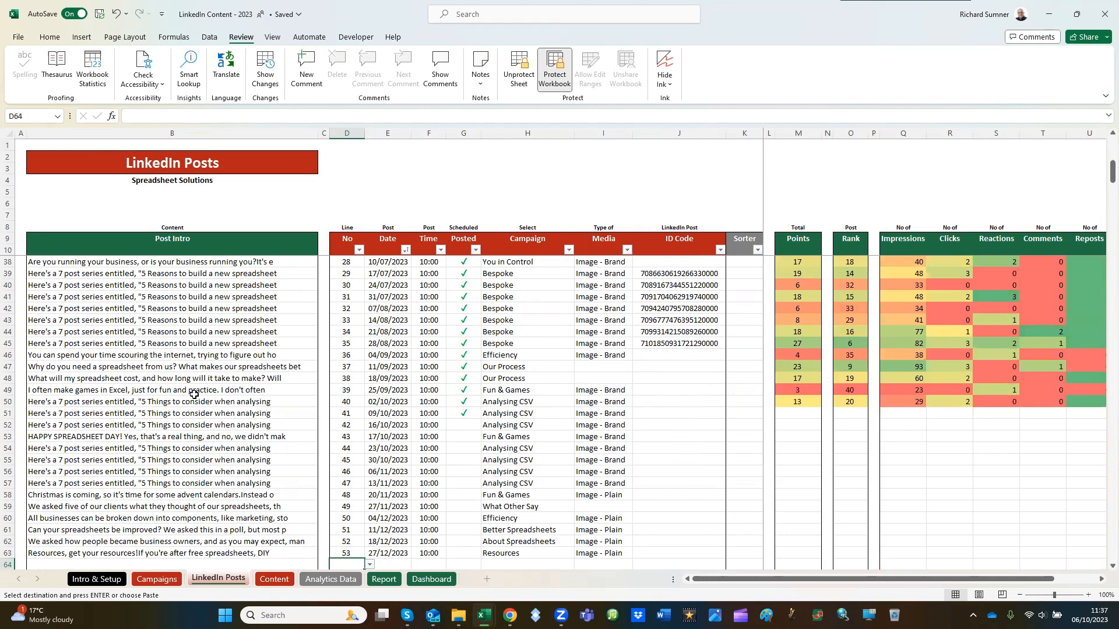
pyautogui.click(221, 399)
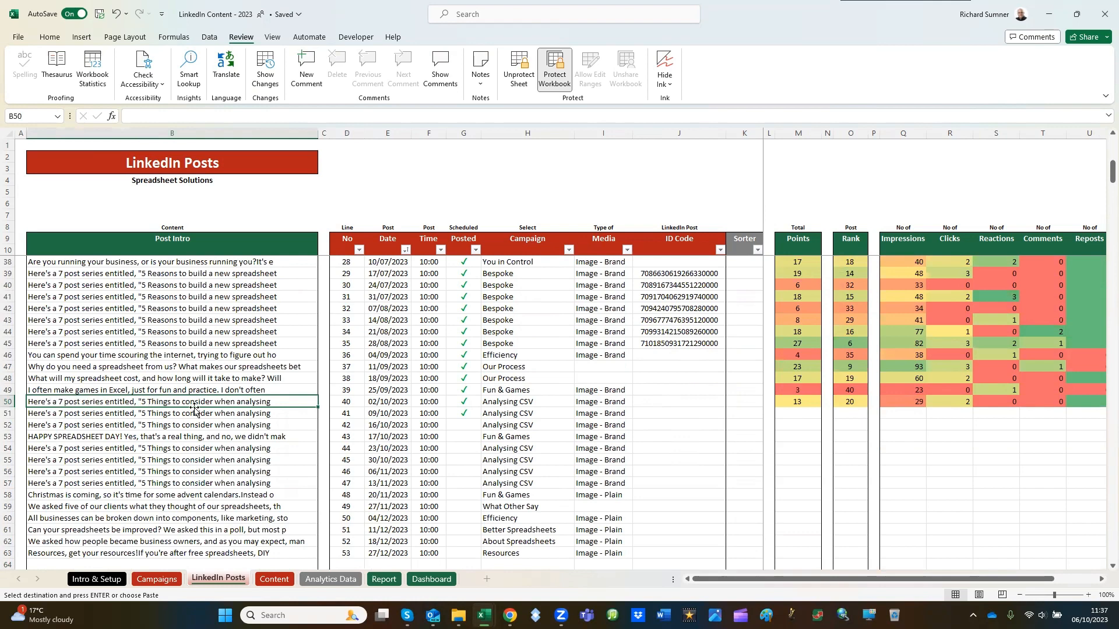
pyautogui.moveTo(215, 408); pyautogui.dragTo(225, 421)
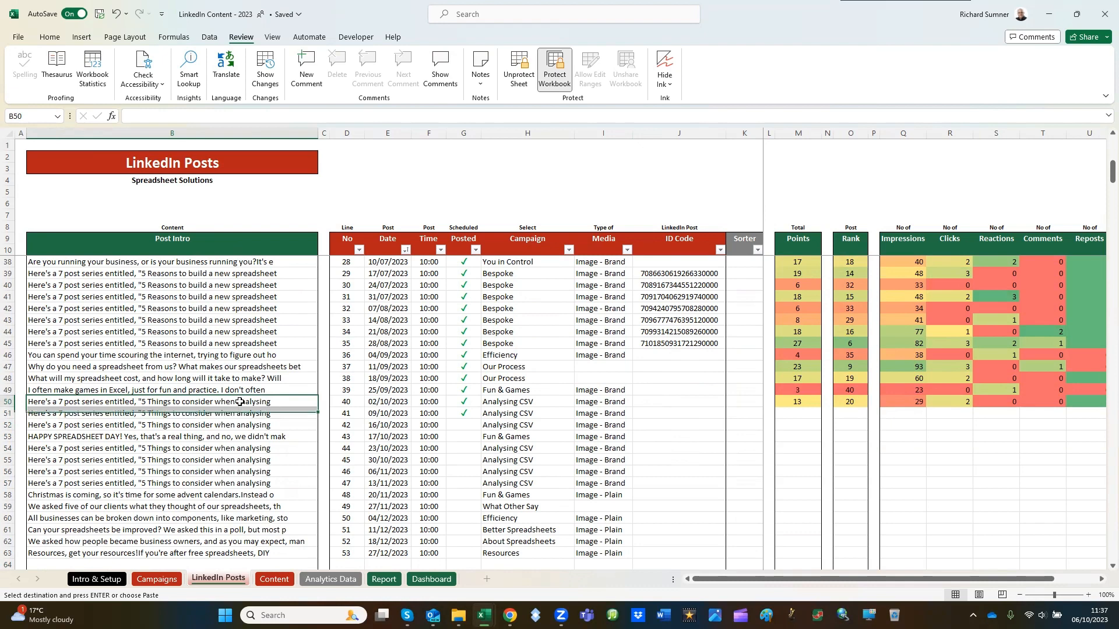
# Compare the points formula in M50 with the line 41 metric cells M51:S51, and select the ID code cell J50
pyautogui.click(794, 403)
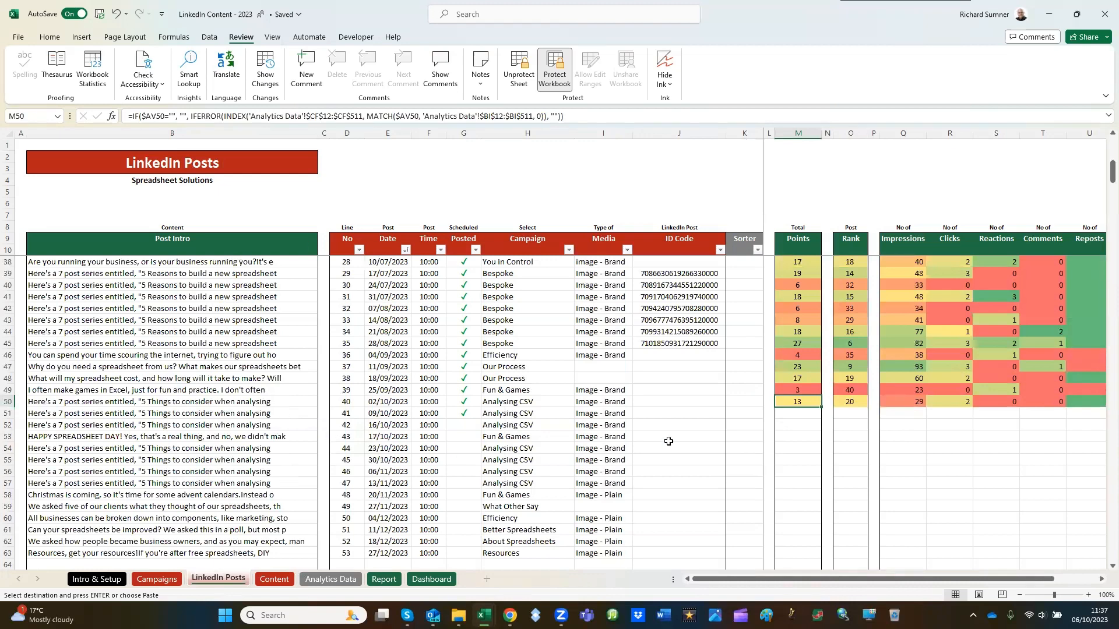
pyautogui.moveTo(779, 416); pyautogui.dragTo(996, 413)
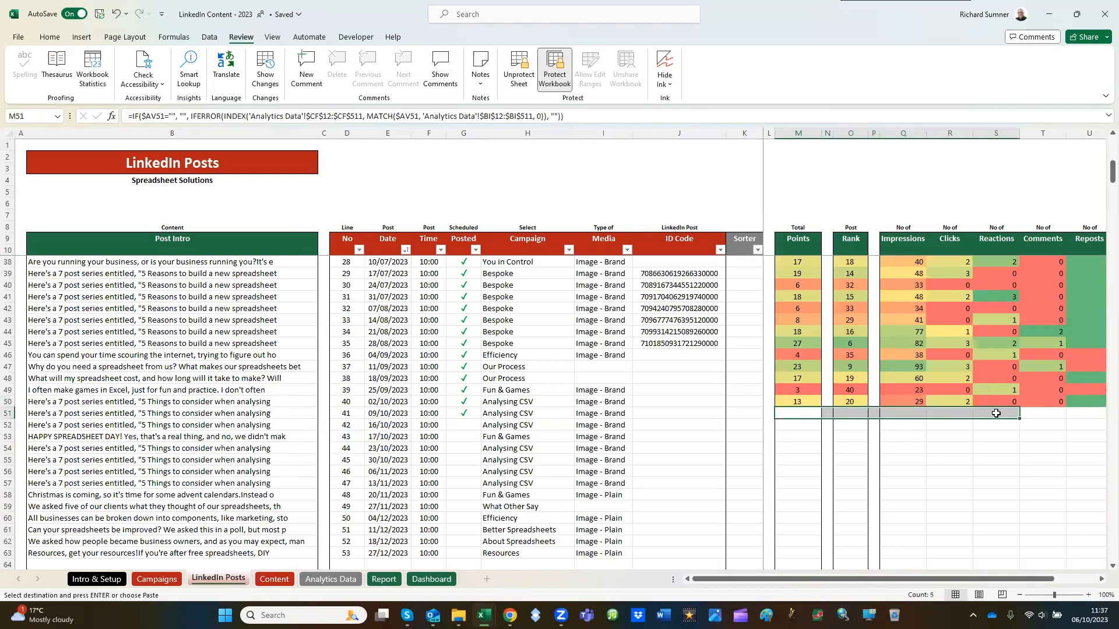
pyautogui.click(796, 401)
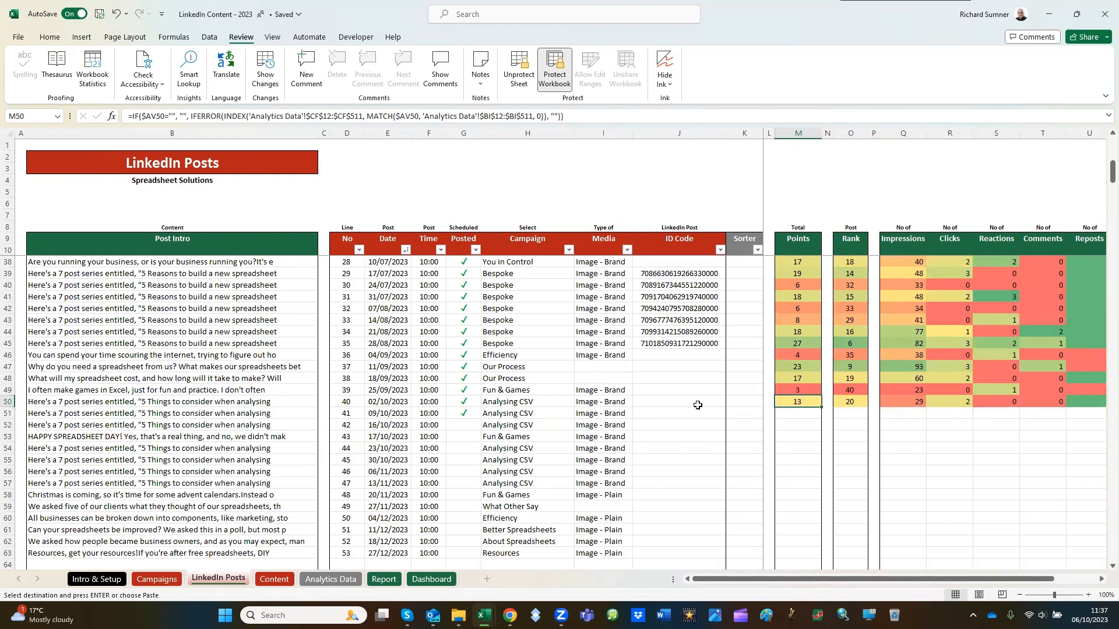
pyautogui.click(698, 405)
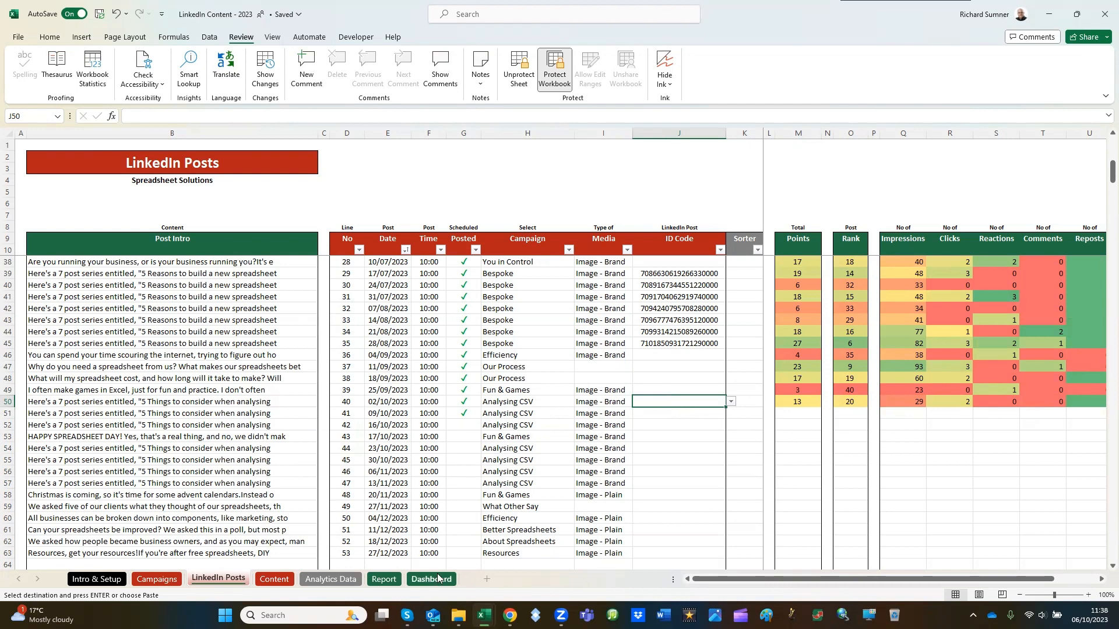
pyautogui.moveTo(484, 613)
pyautogui.click(535, 560)
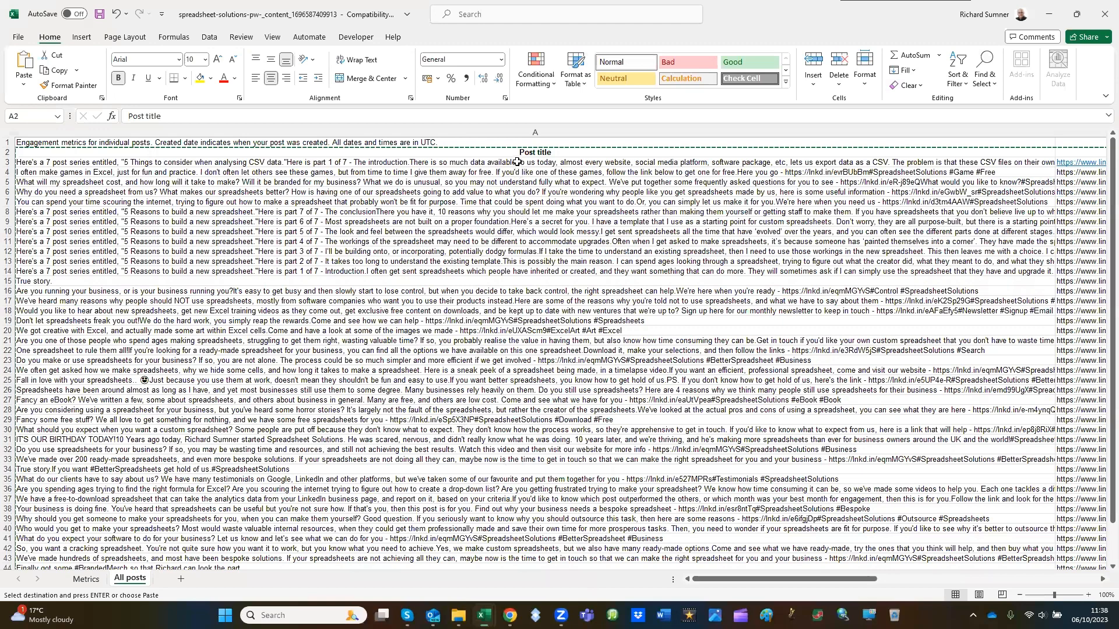
pyautogui.click(517, 162)
pyautogui.press('Right')
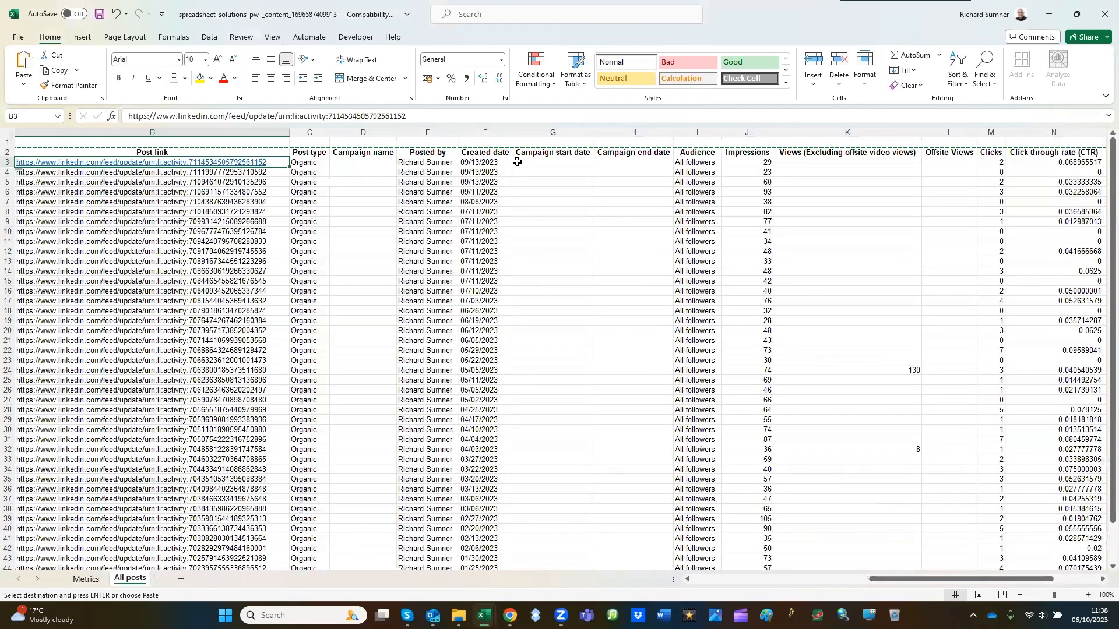
pyautogui.press('Left')
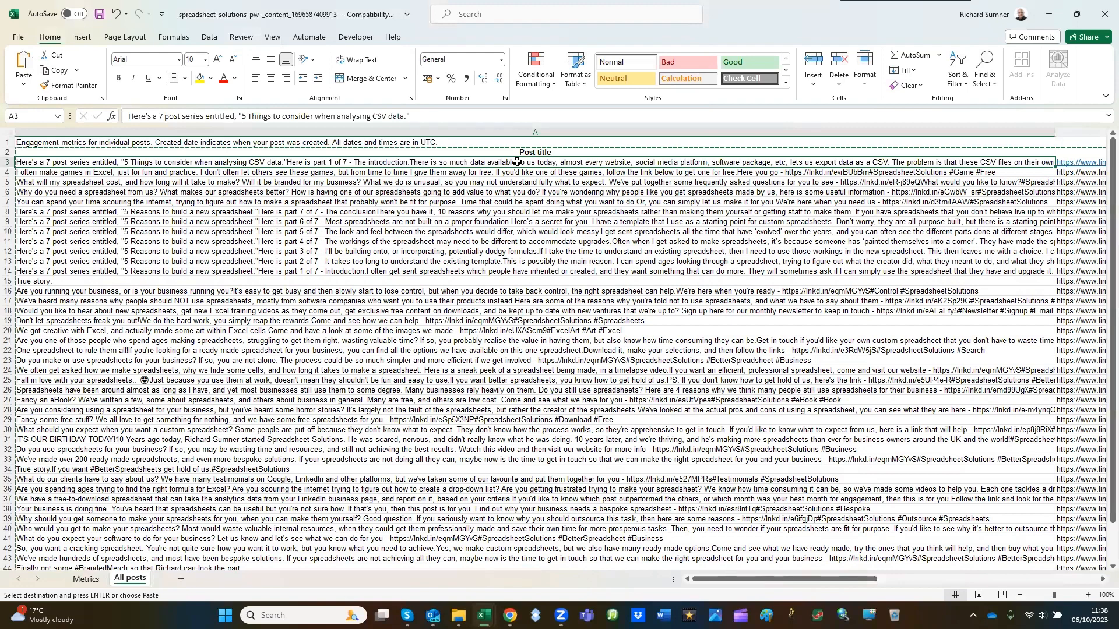
pyautogui.press('Right')
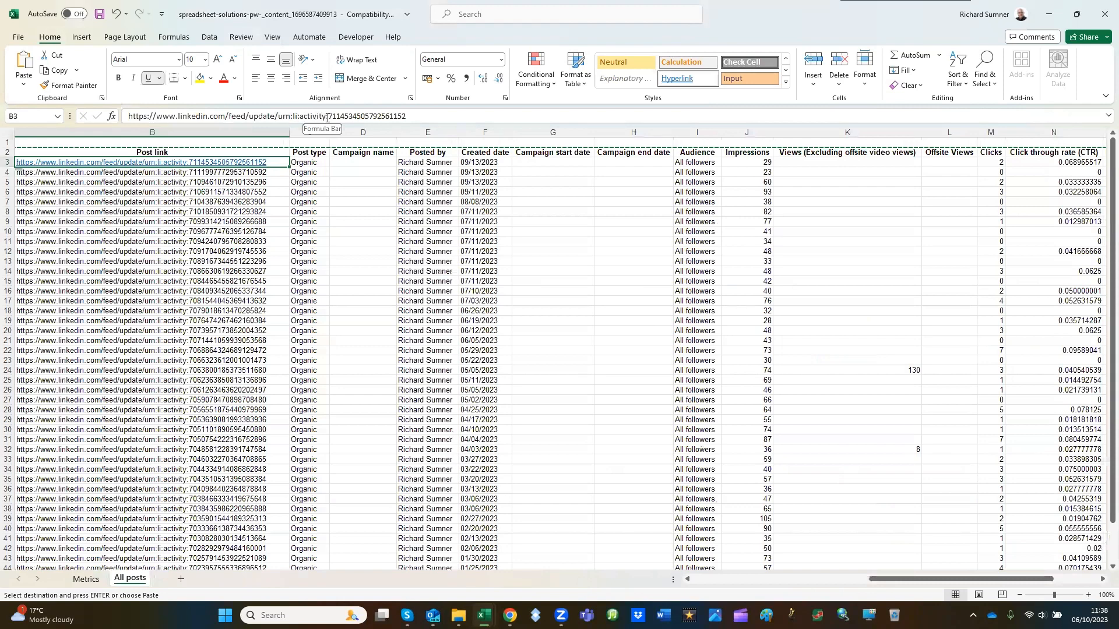
pyautogui.moveTo(336, 117); pyautogui.dragTo(415, 116)
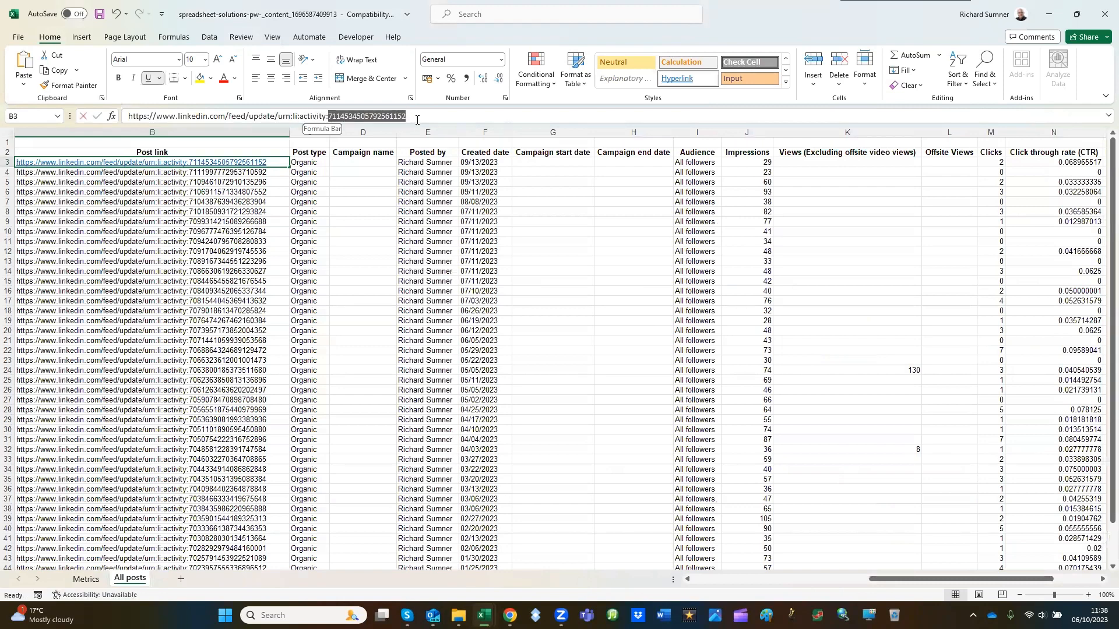
pyautogui.rightClick(357, 119)
pyautogui.click(391, 141)
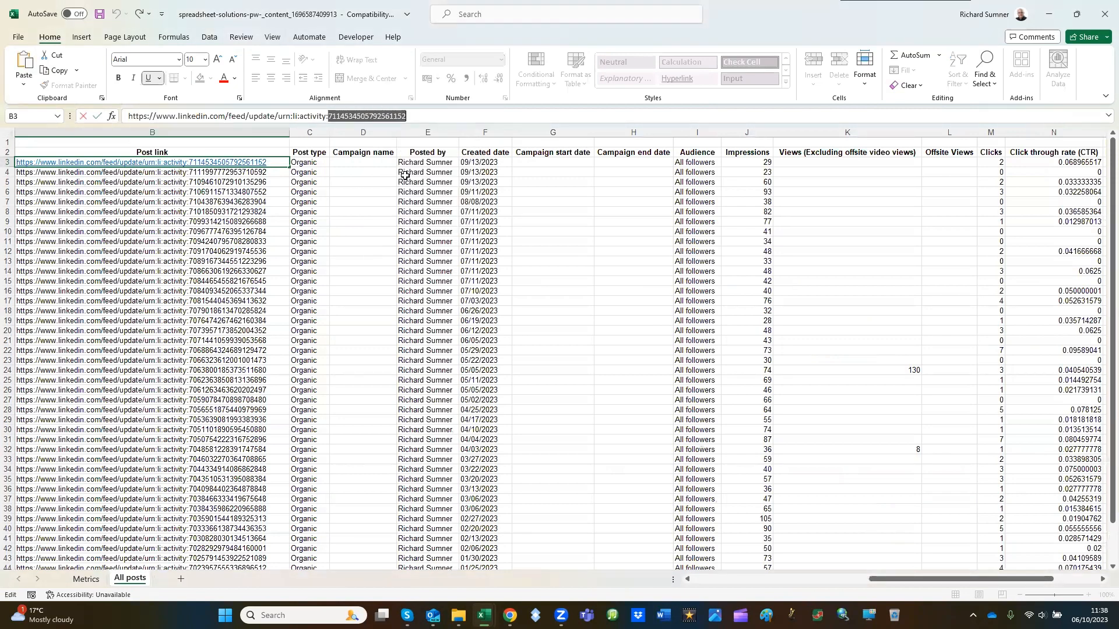
pyautogui.press('Escape')
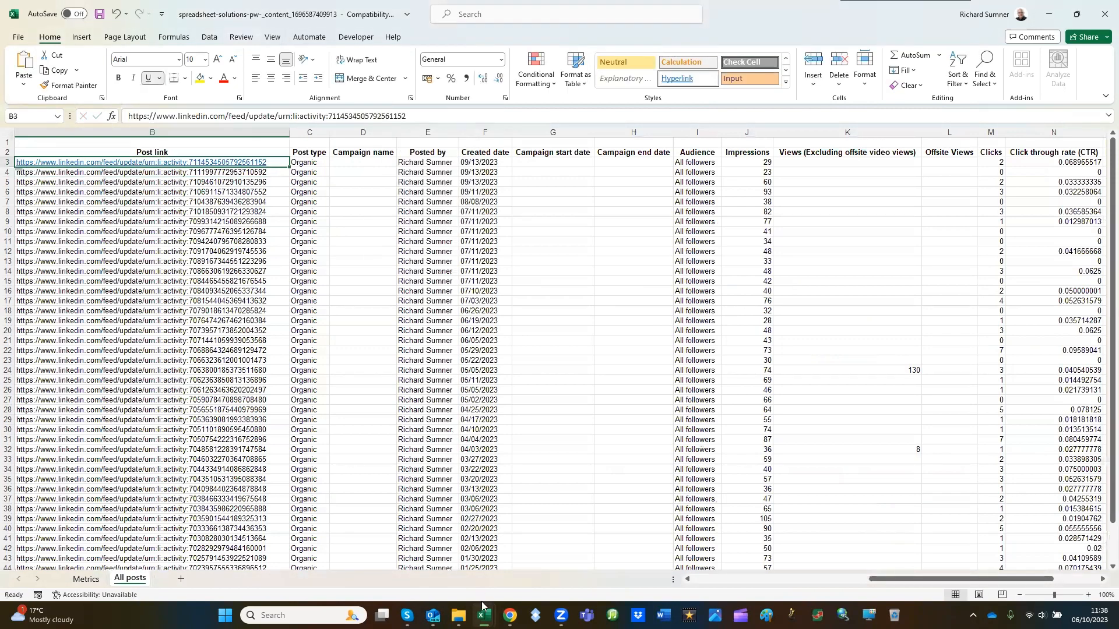
pyautogui.moveTo(481, 606)
pyautogui.click(461, 548)
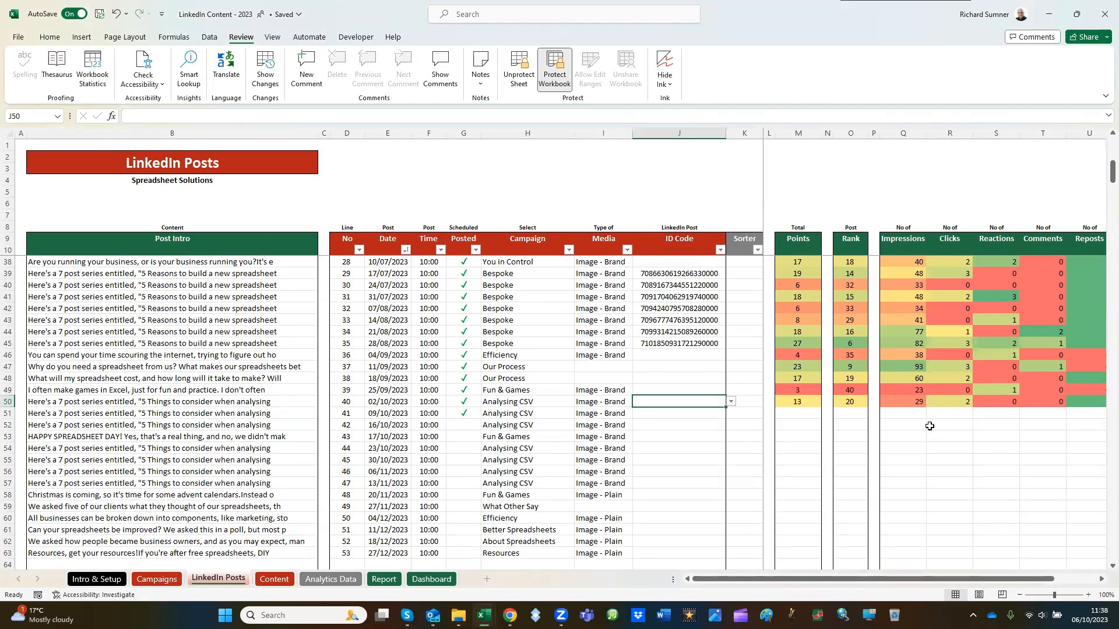
pyautogui.click(170, 118)
pyautogui.rightClick(169, 118)
pyautogui.click(202, 173)
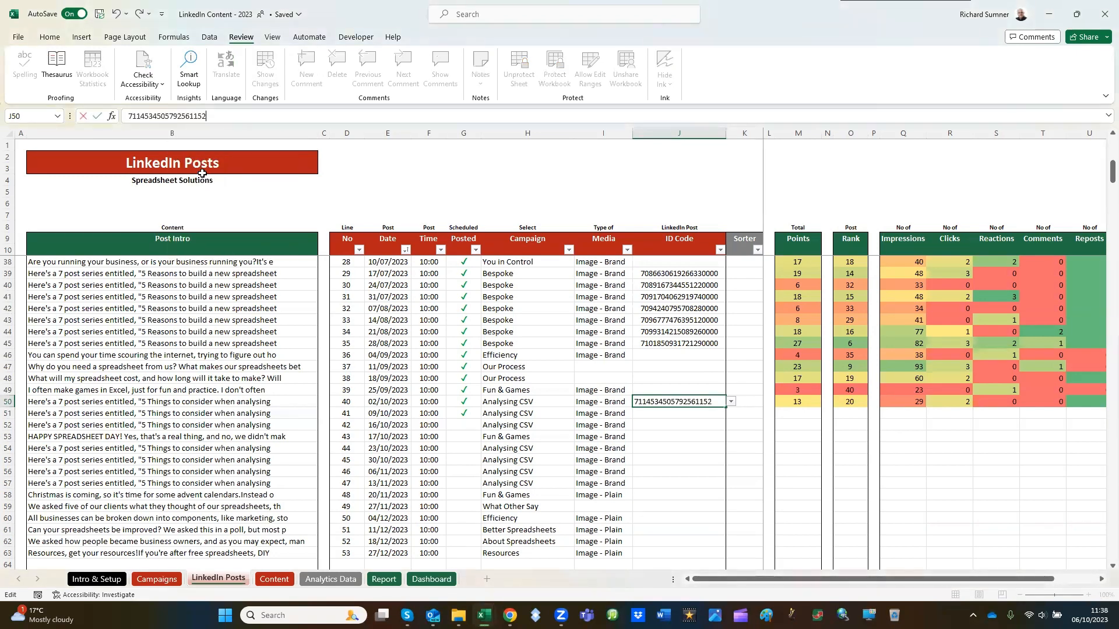
pyautogui.press('Return')
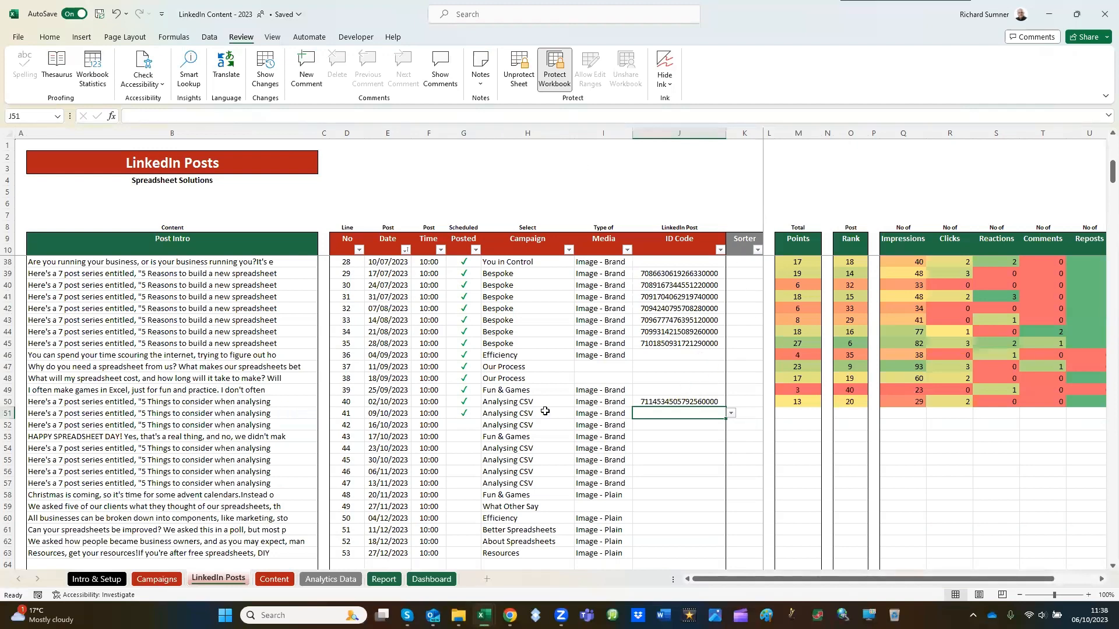
# On LinkedIn Posts, review which posts from line 1 to line 53 have an ID code alongside their dates and metrics
pyautogui.scroll(2, 838, 379)
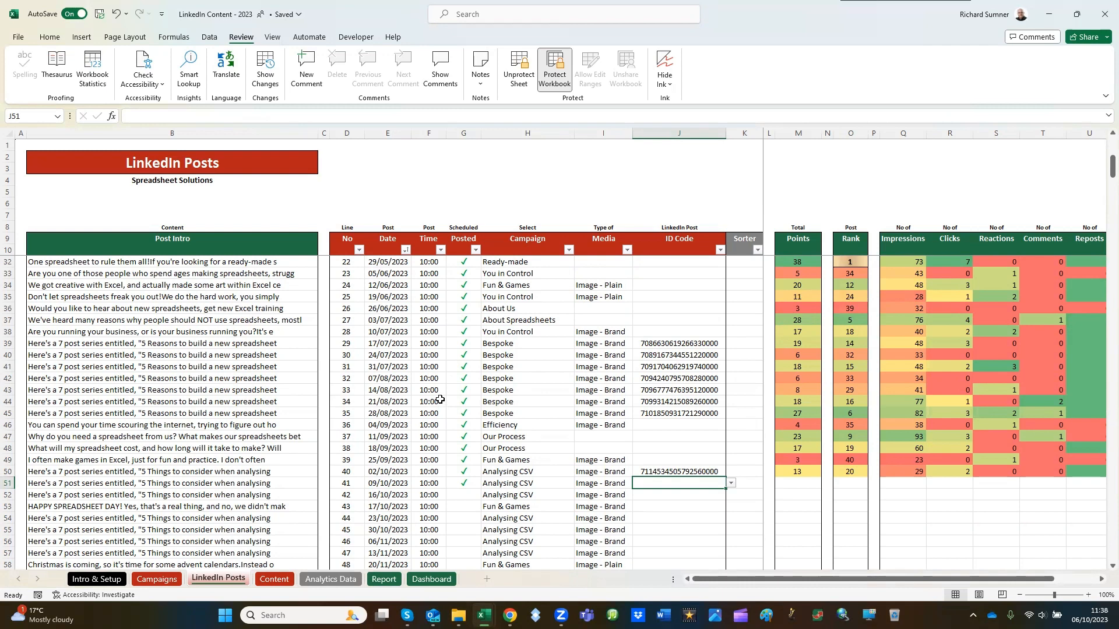
pyautogui.scroll(5, 440, 399)
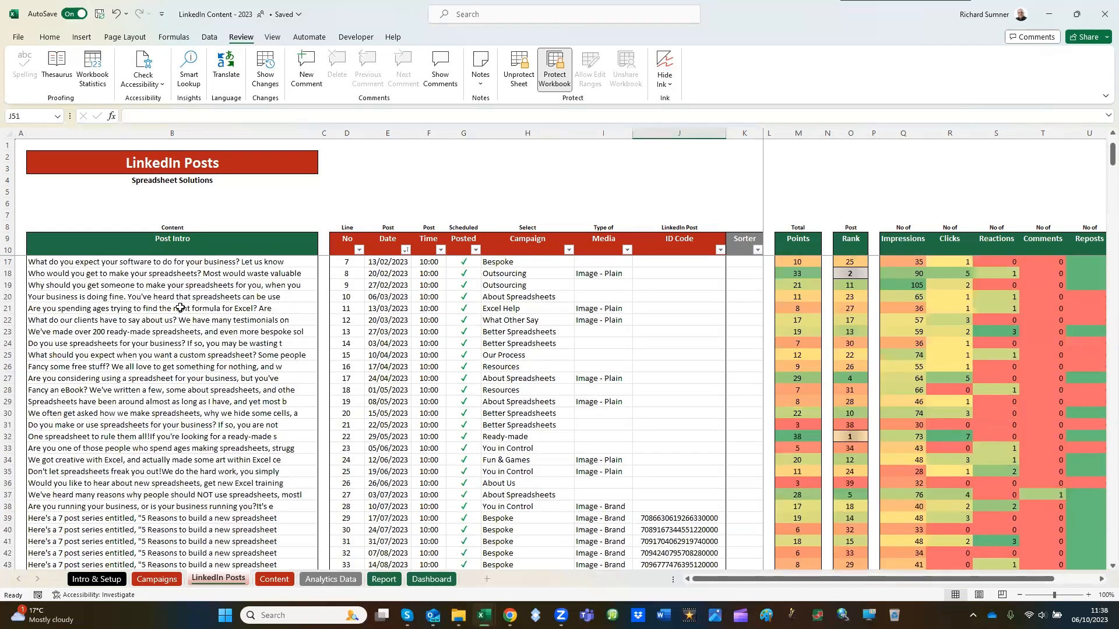
pyautogui.scroll(2, 212, 405)
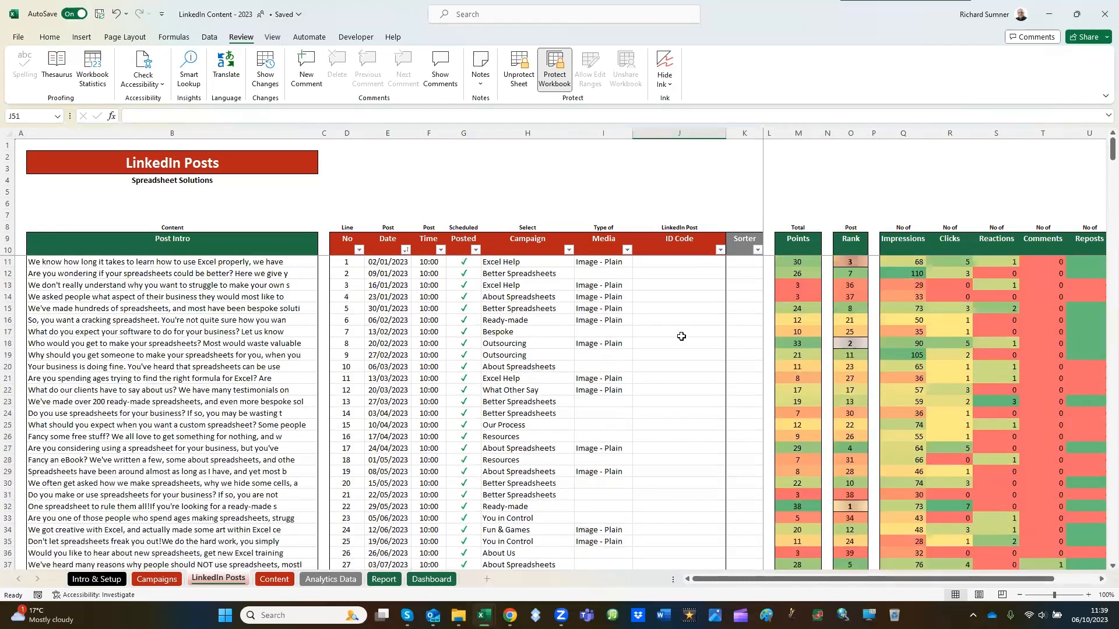
pyautogui.scroll(-7, 681, 336)
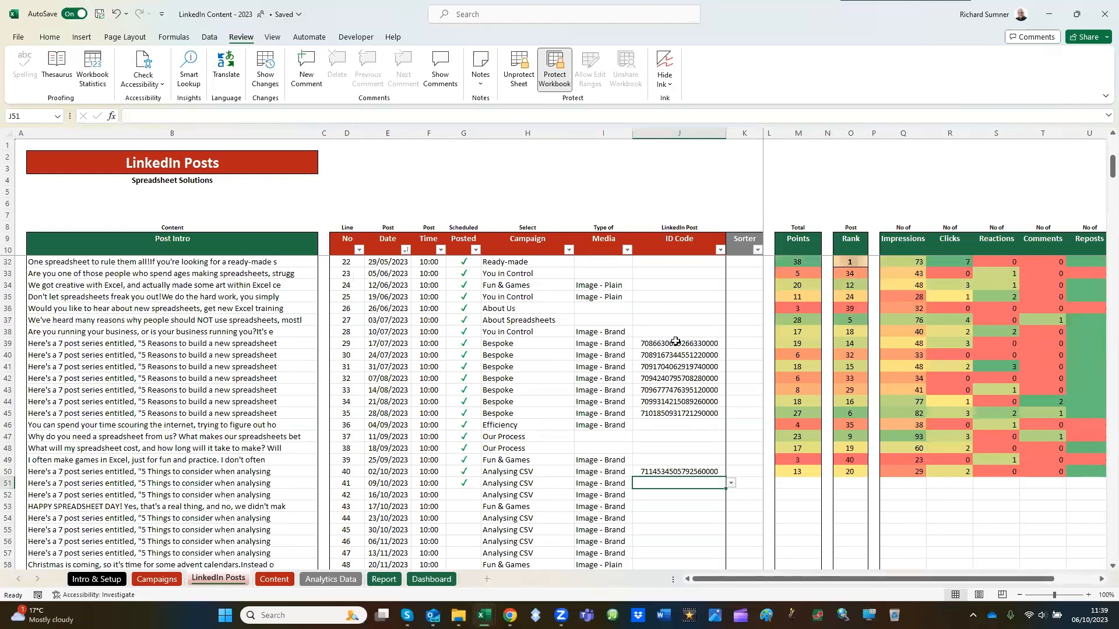
pyautogui.scroll(-1, 675, 339)
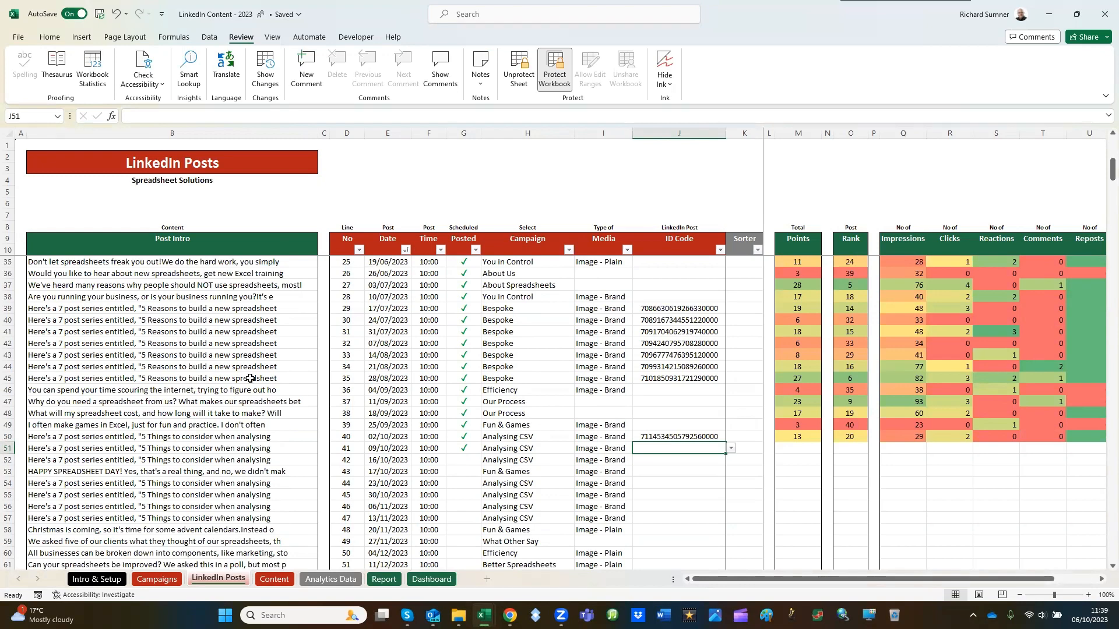
pyautogui.scroll(-2, 628, 353)
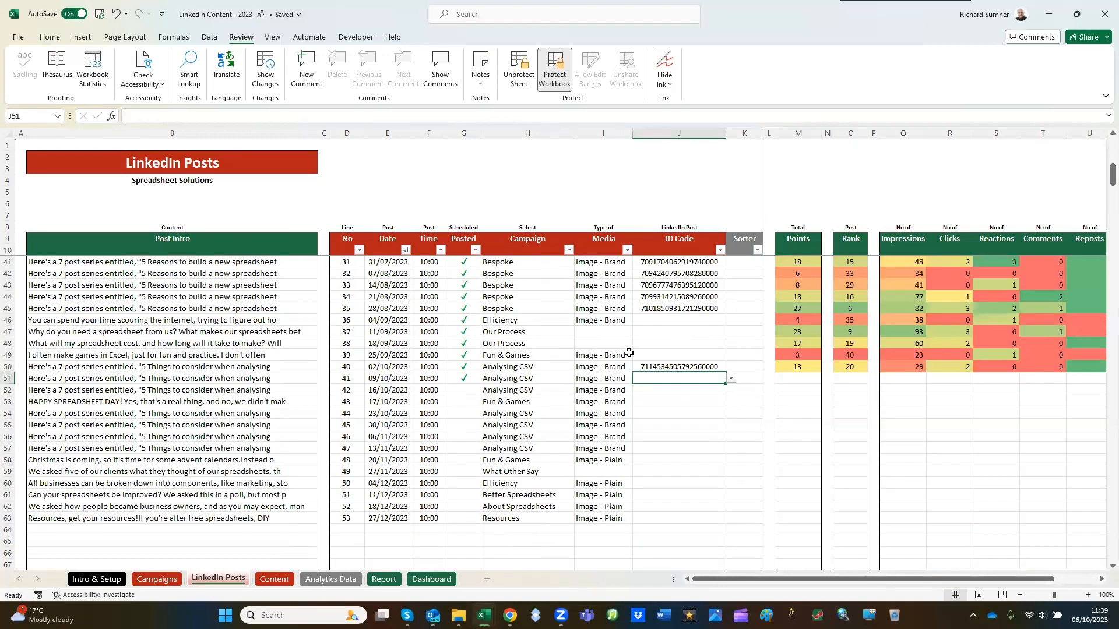
pyautogui.scroll(1, 634, 339)
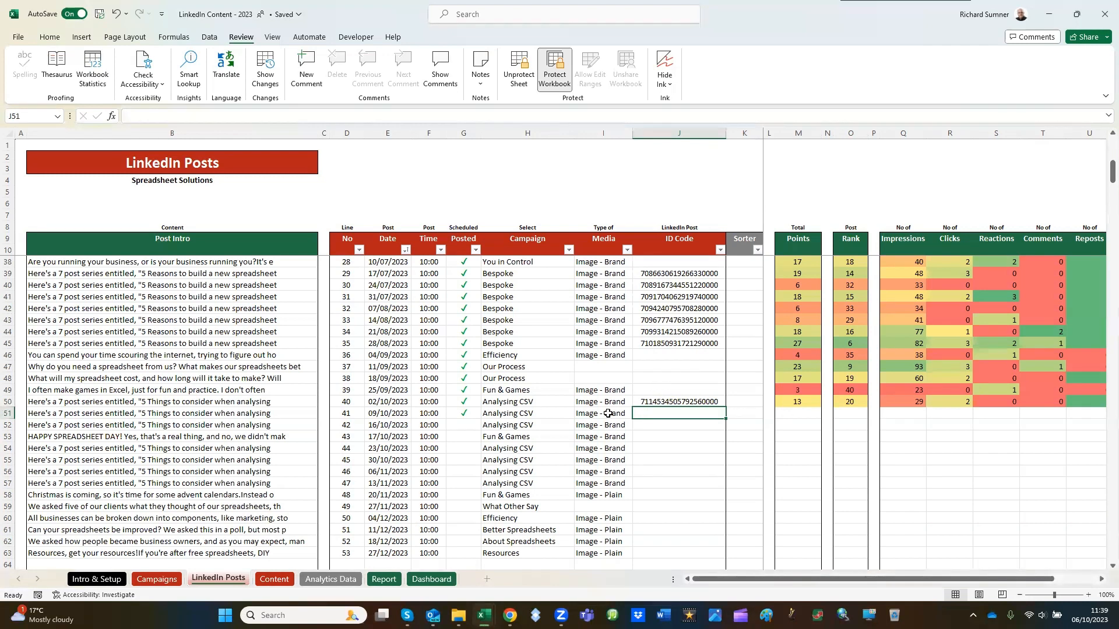
# Open Intro & Setup and compare its LinkedIn code identifier text with the urn:li:activity: part of the B3 link in the exported workbook
pyautogui.click(117, 580)
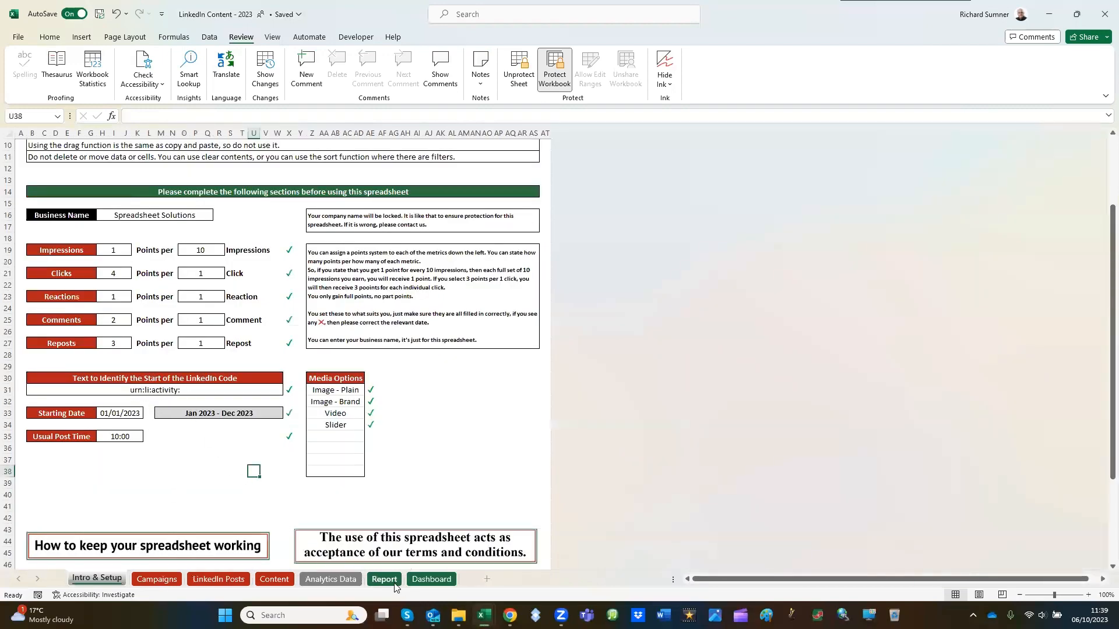
pyautogui.moveTo(484, 616)
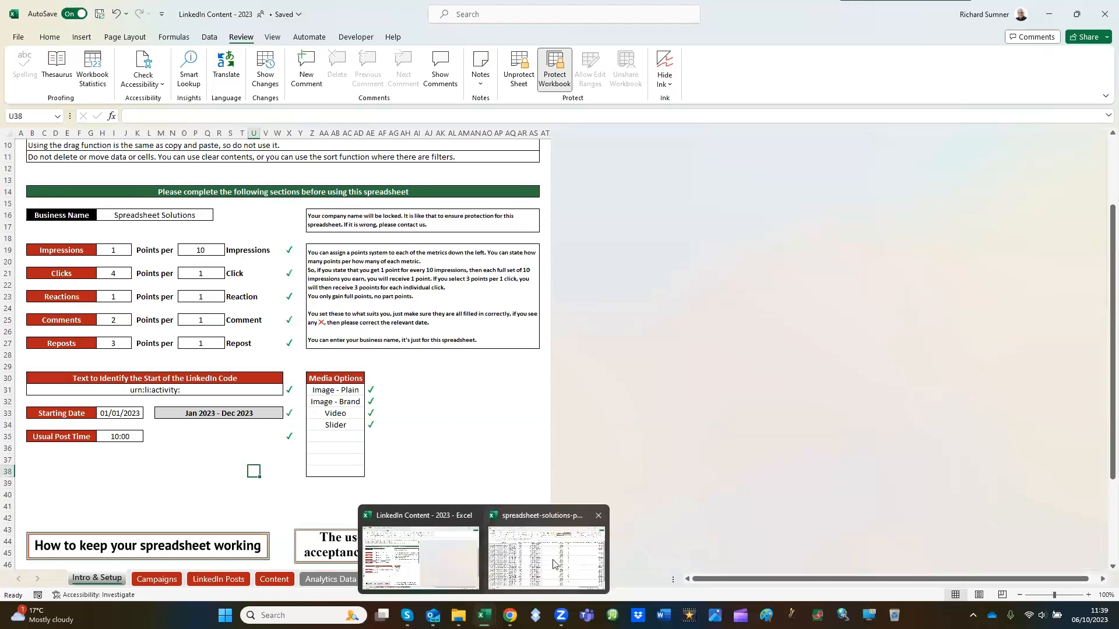
pyautogui.click(551, 560)
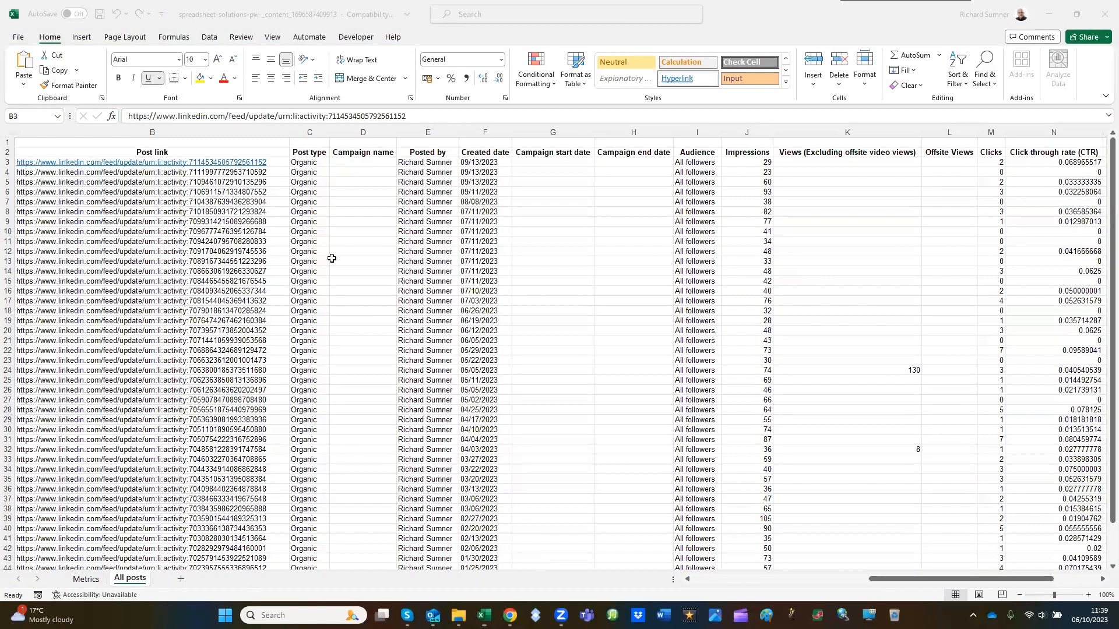
pyautogui.click(193, 166)
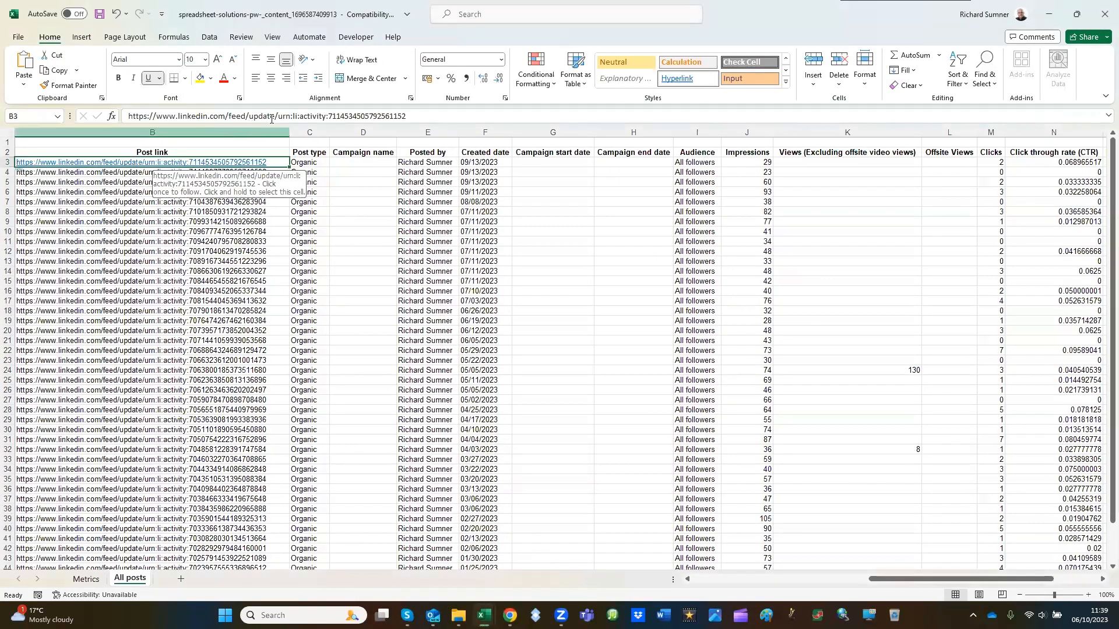
pyautogui.moveTo(278, 116); pyautogui.dragTo(328, 119)
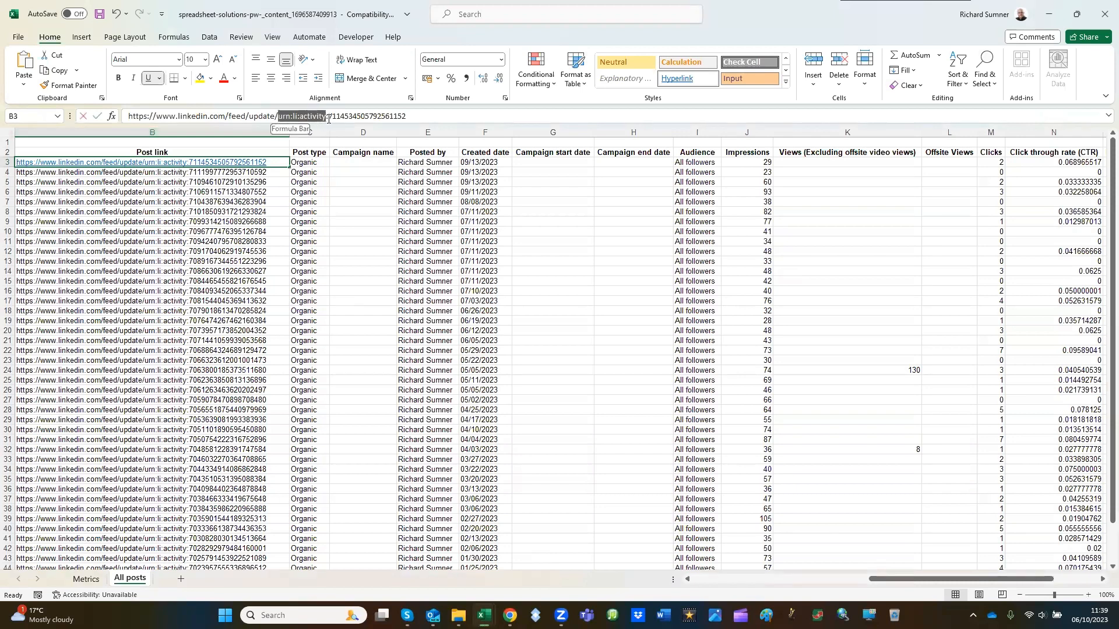
pyautogui.click(276, 118)
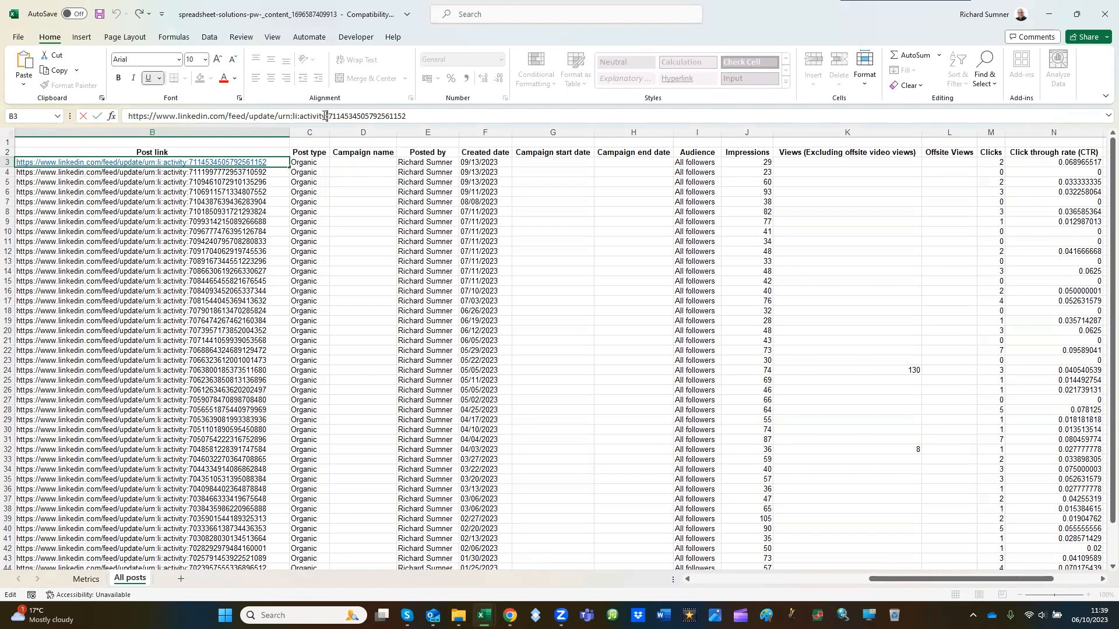
pyautogui.moveTo(326, 116); pyautogui.dragTo(278, 112)
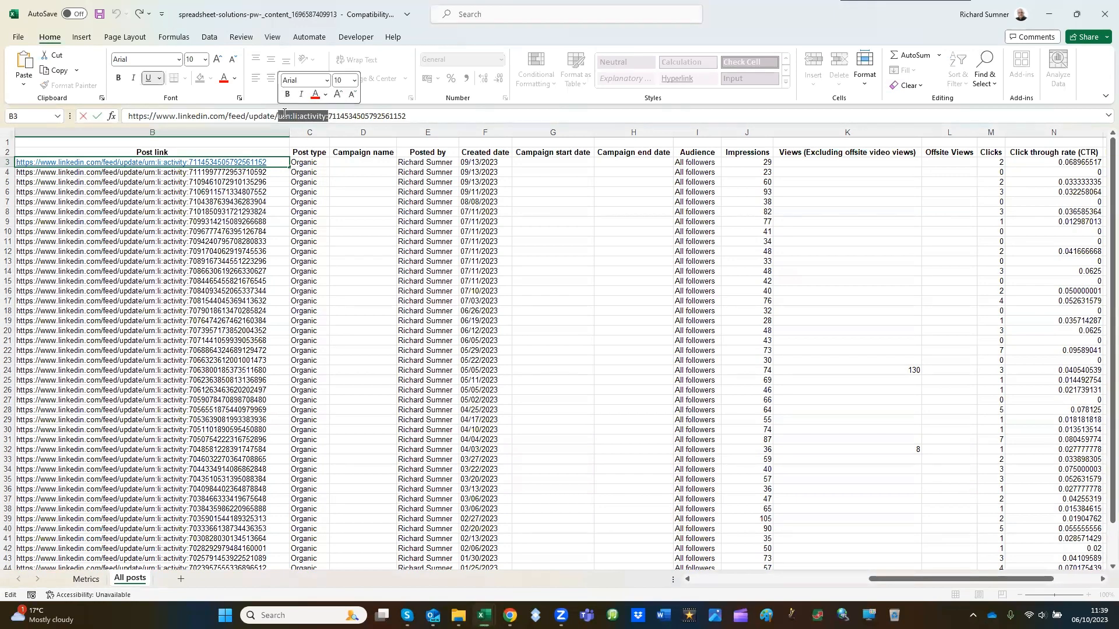
pyautogui.click(262, 118)
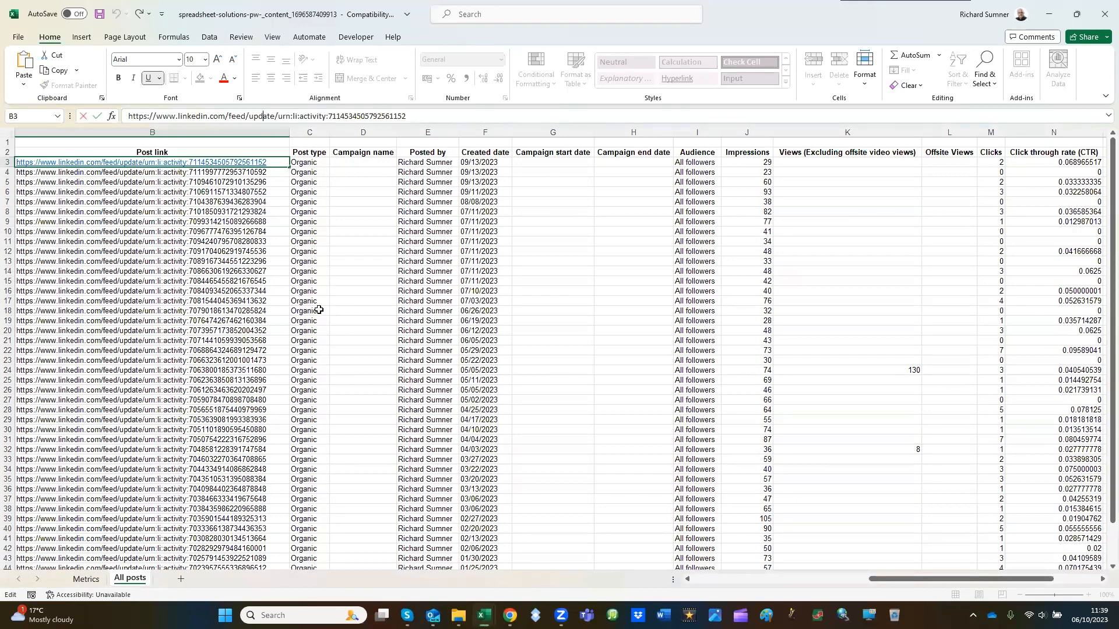
pyautogui.click(356, 309)
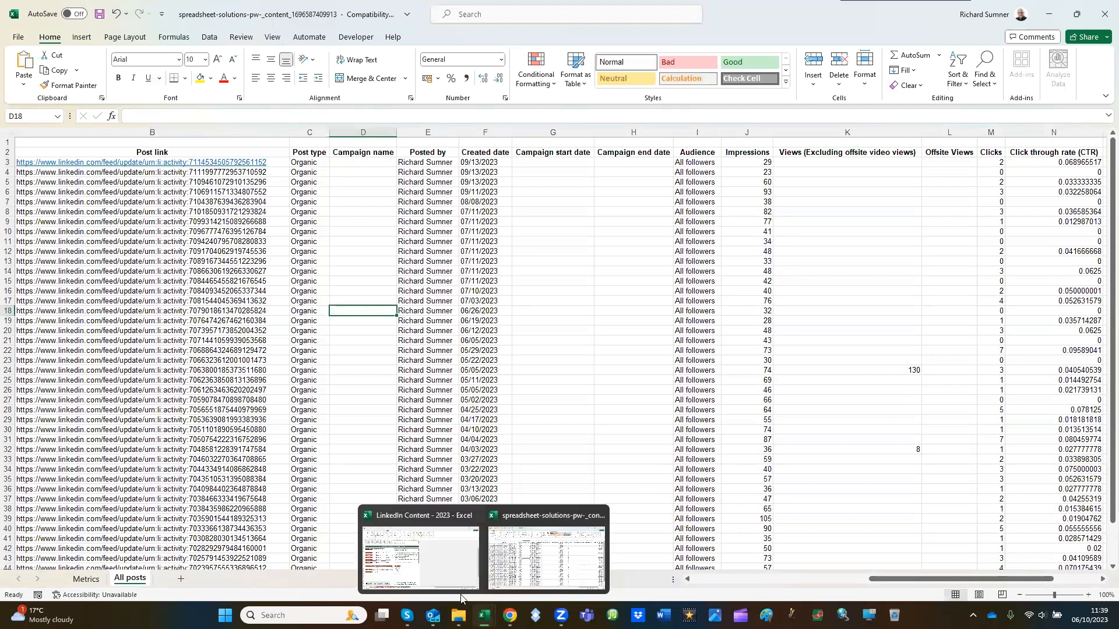
# Back in the LinkedIn Content - 2023 workbook, check the code identifier text on Intro & Setup and return to cell A1
pyautogui.click(408, 548)
pyautogui.click(178, 390)
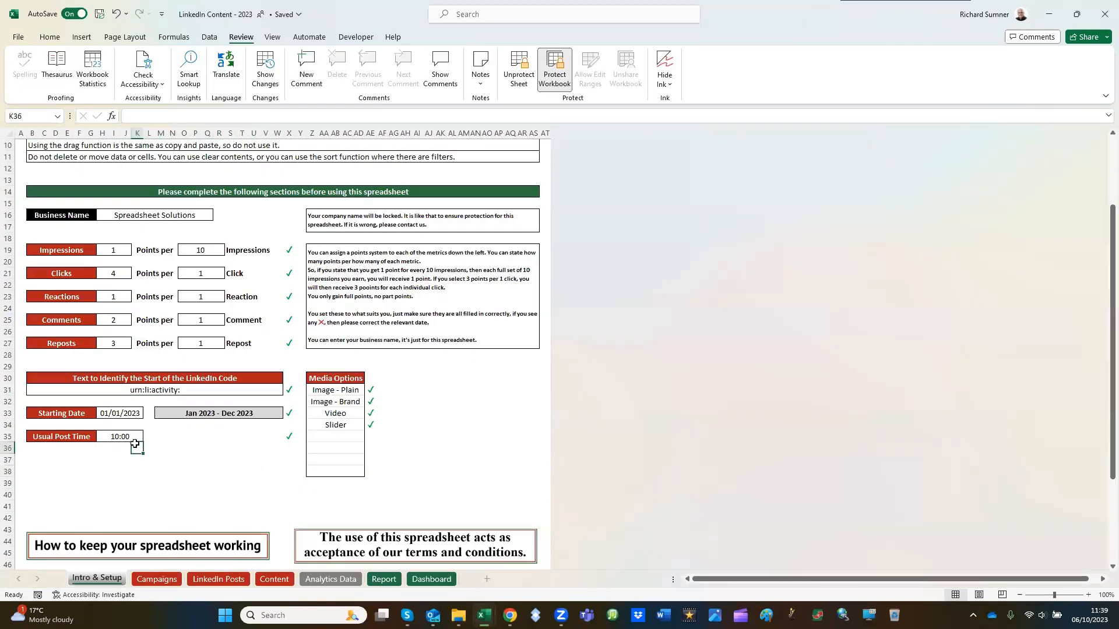
pyautogui.hotkey('ctrl', 'Home')
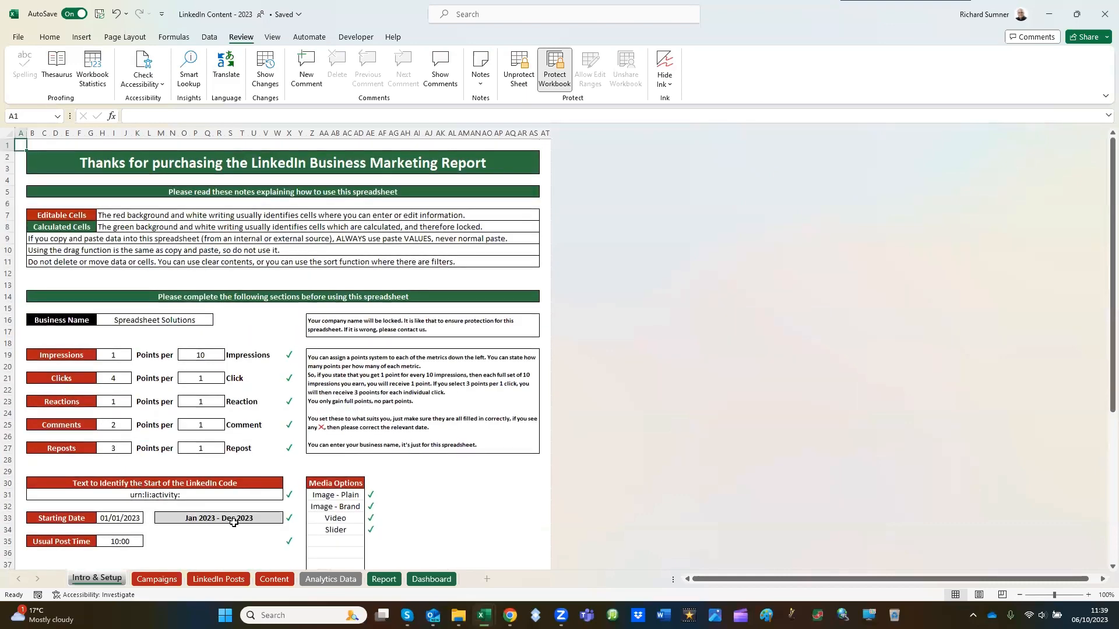
# Look over the LinkedIn Posts and Campaigns sheets and open the Report sheet
pyautogui.click(201, 580)
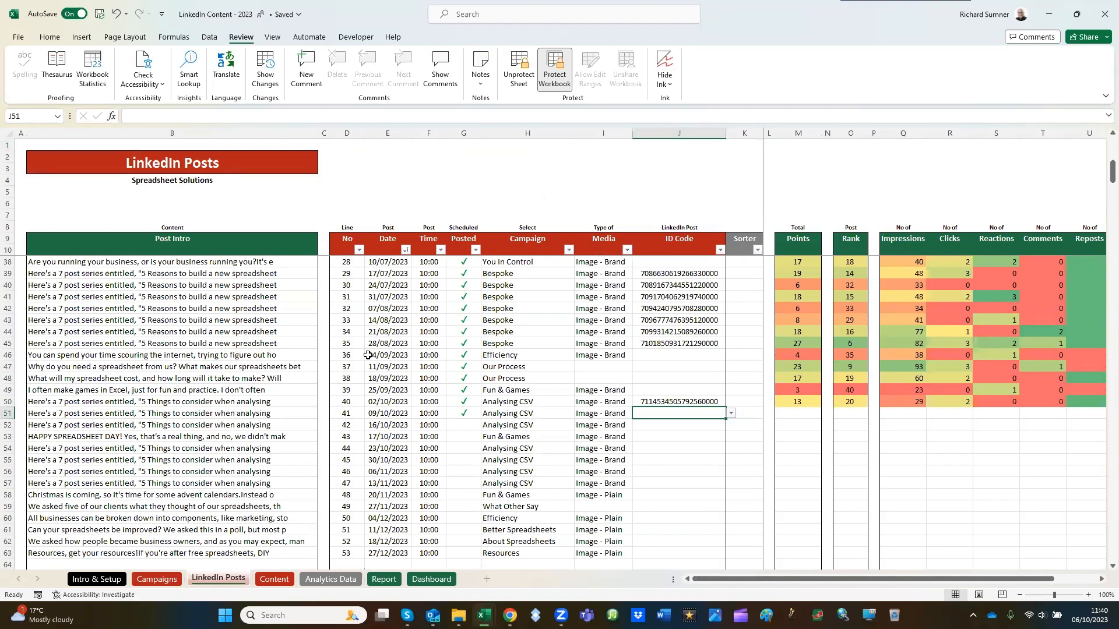
pyautogui.click(156, 578)
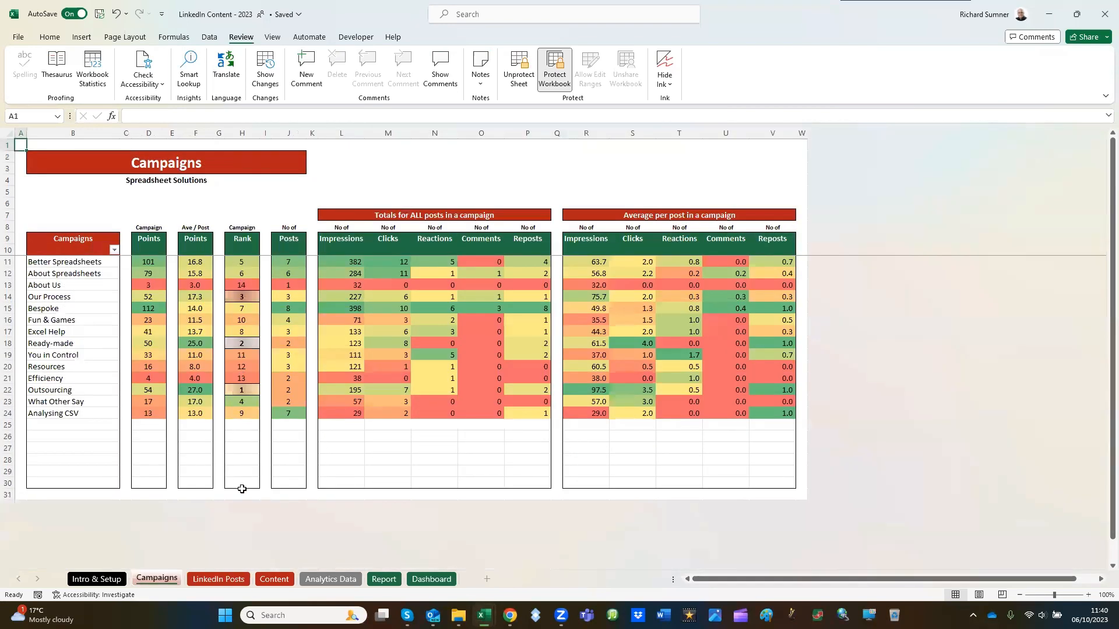
pyautogui.click(396, 582)
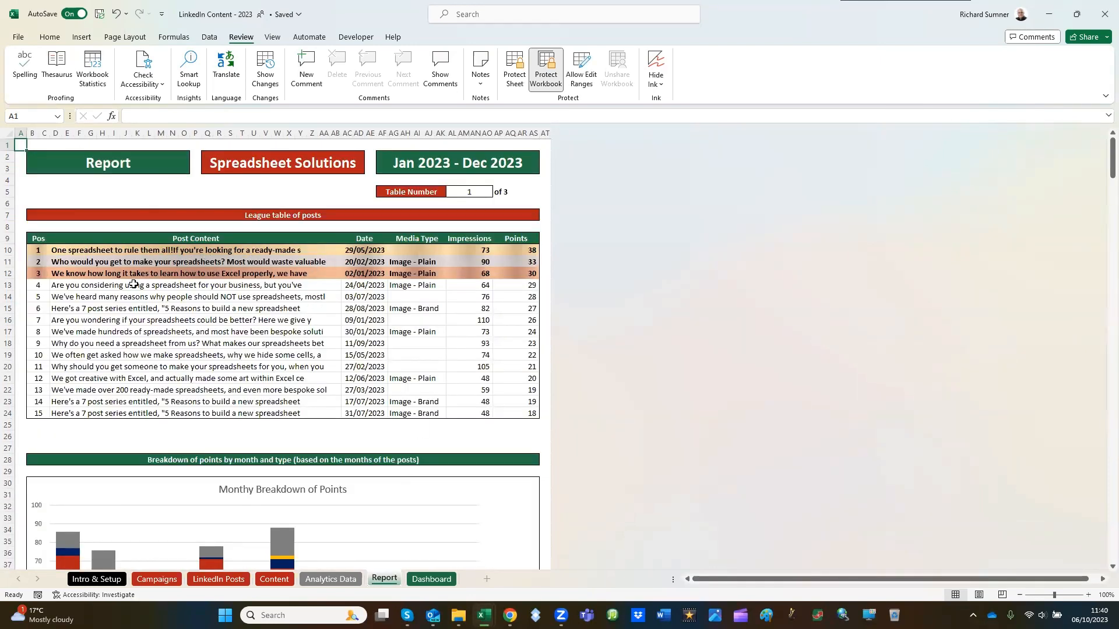
# View each league table of posts by setting the Table Number to 2, 3, 2 and back to 1, and return to A1
pyautogui.click(487, 192)
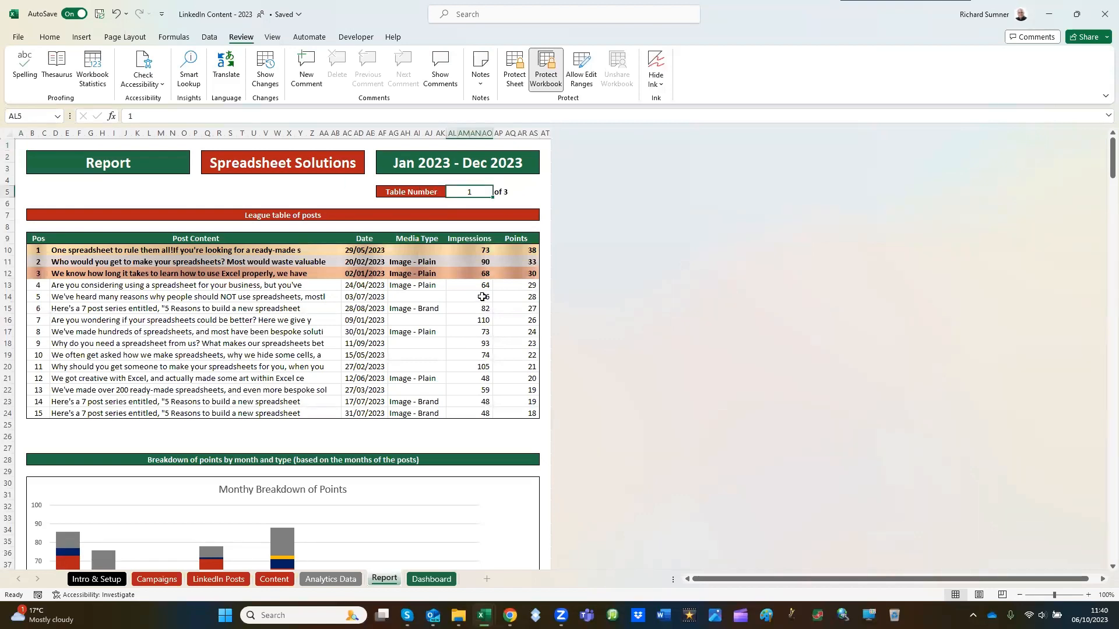
pyautogui.write('2')
pyautogui.press('Return')
pyautogui.press('Up')
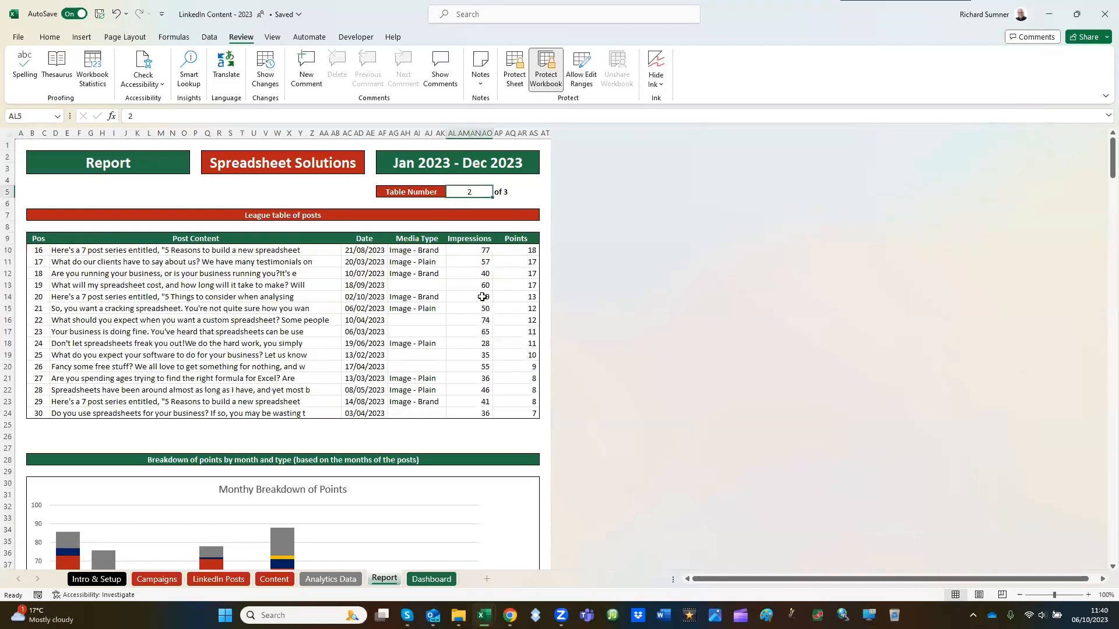
pyautogui.write('3')
pyautogui.press('Return')
pyautogui.press('Up')
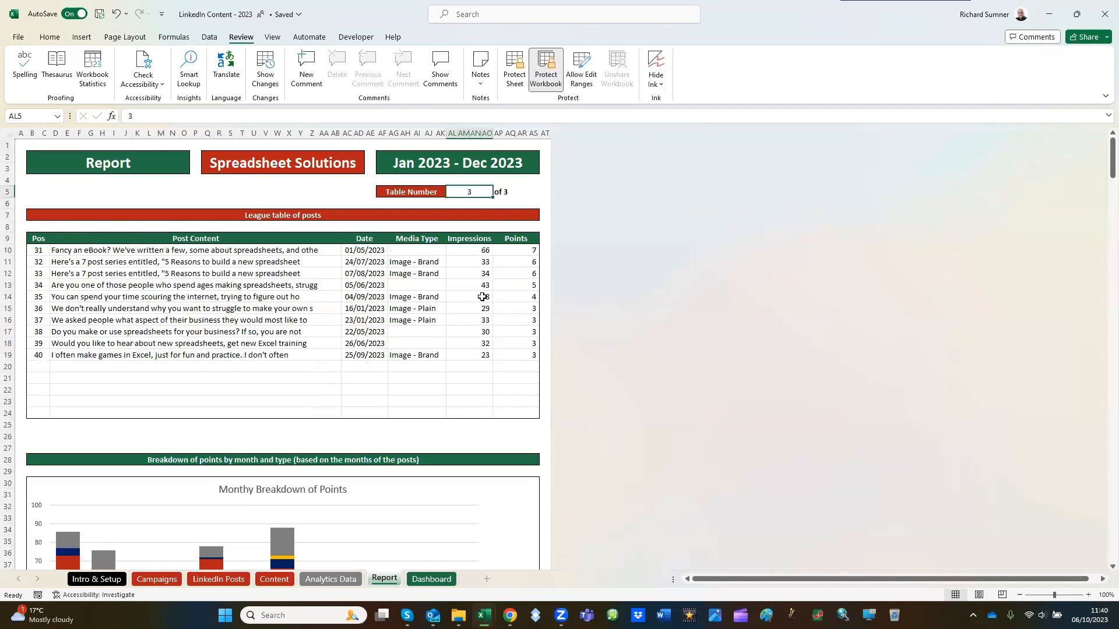
pyautogui.write('2')
pyautogui.press('Return')
pyautogui.press('Up')
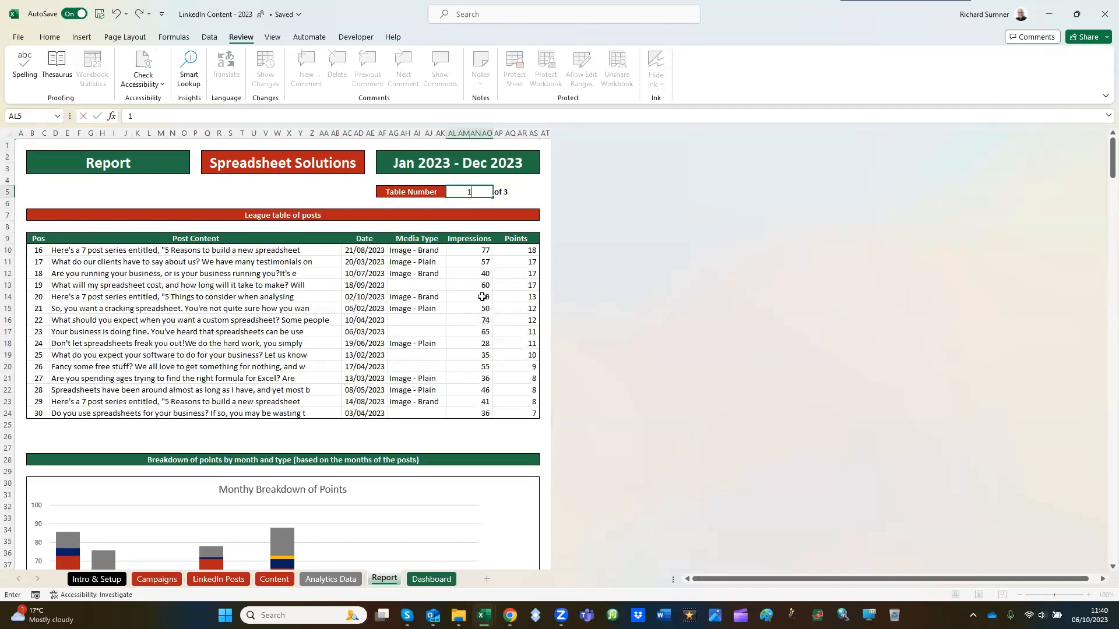
pyautogui.write('1')
pyautogui.press('Return')
pyautogui.hotkey('ctrl', 'Home')
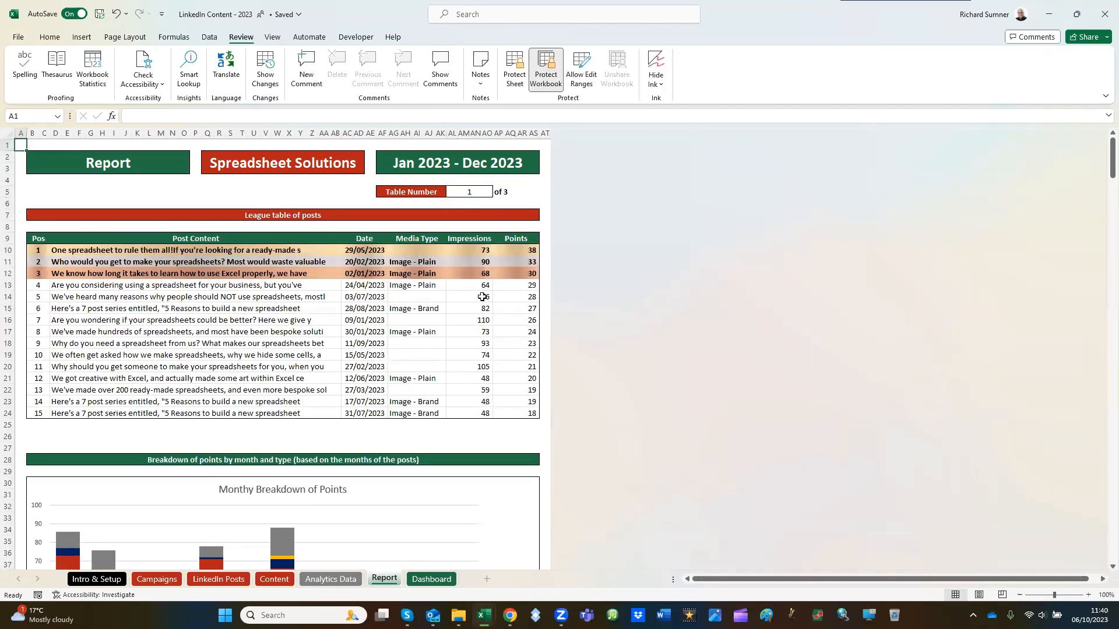
# Examine the Report's monthly points and average points charts, the breakdown of total points by action, and the Impression Points v Other Points chart
pyautogui.scroll(-7, 482, 297)
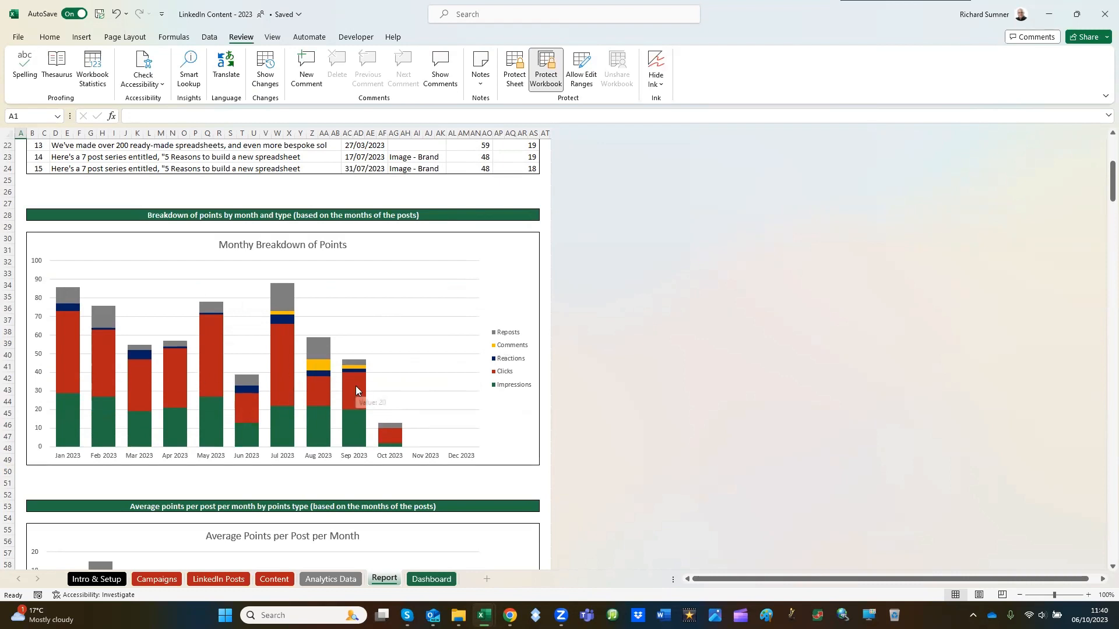
pyautogui.scroll(-8, 355, 386)
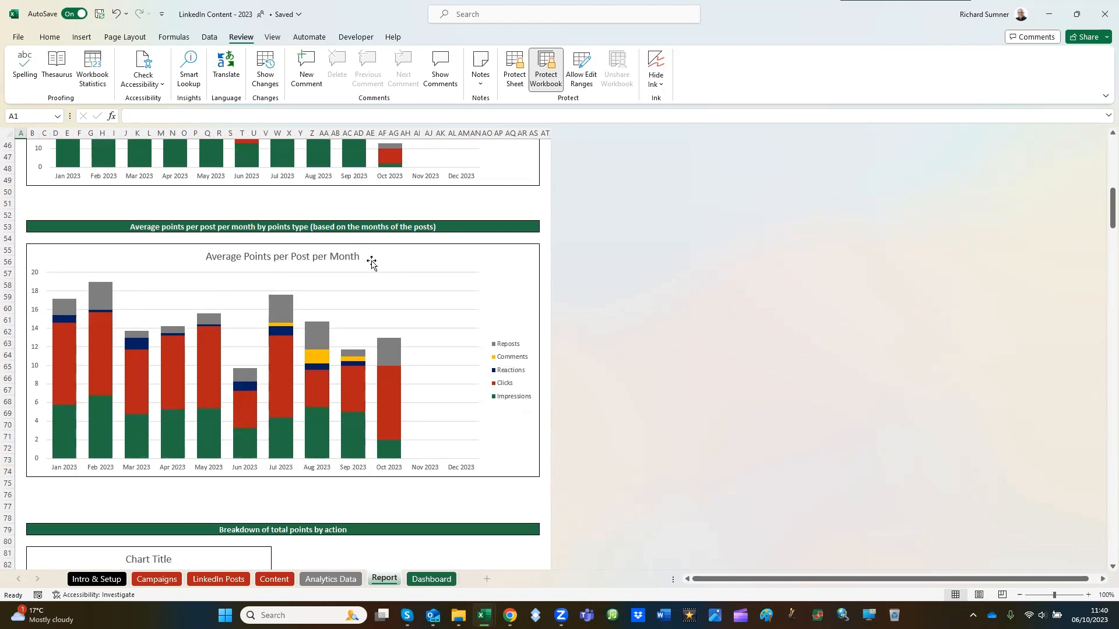
pyautogui.scroll(5, 372, 263)
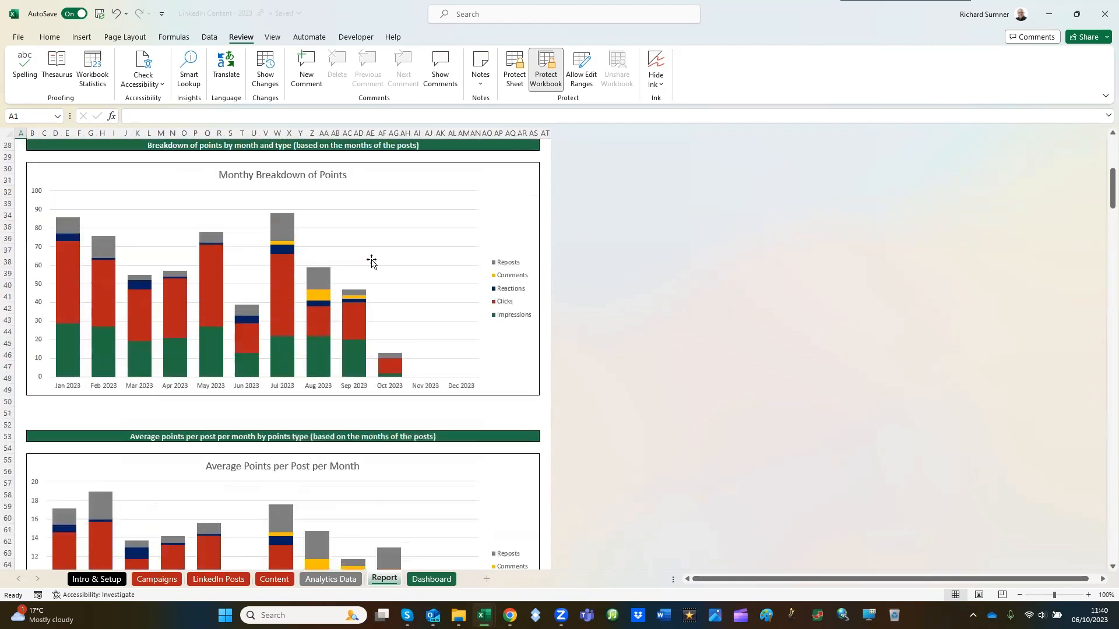
pyautogui.scroll(-3, 373, 265)
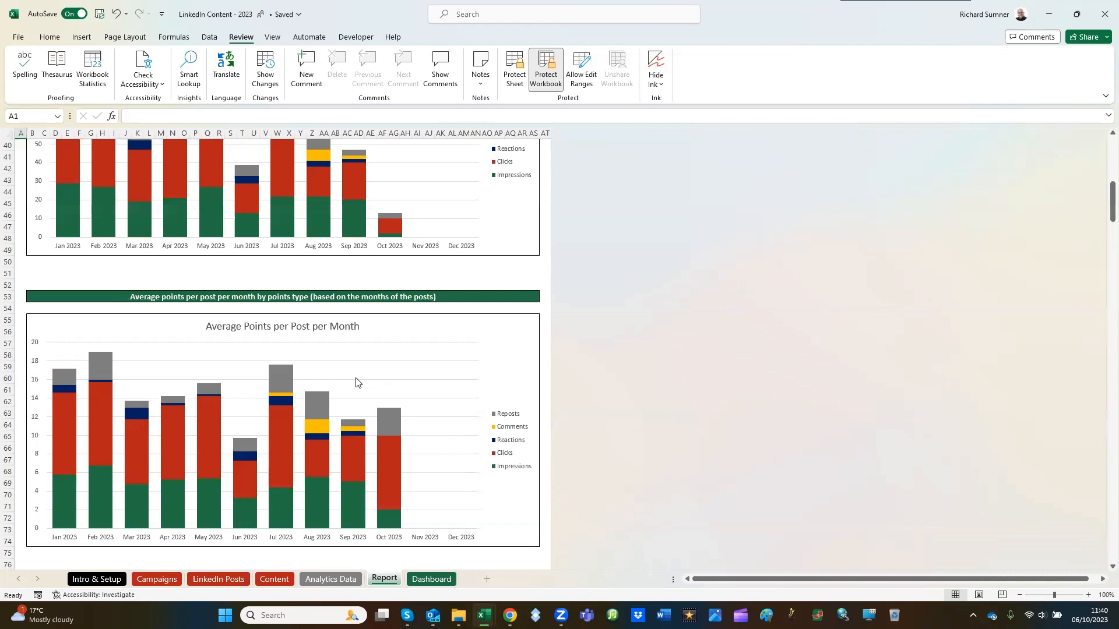
pyautogui.scroll(-8, 358, 383)
pyautogui.scroll(-1, 358, 349)
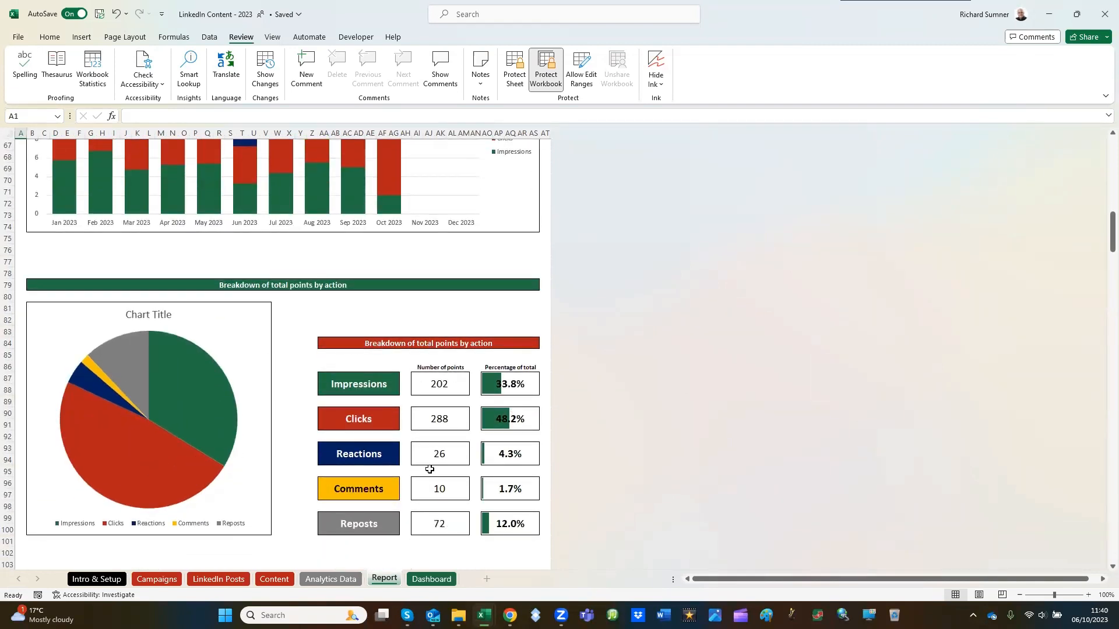
pyautogui.scroll(-11, 428, 466)
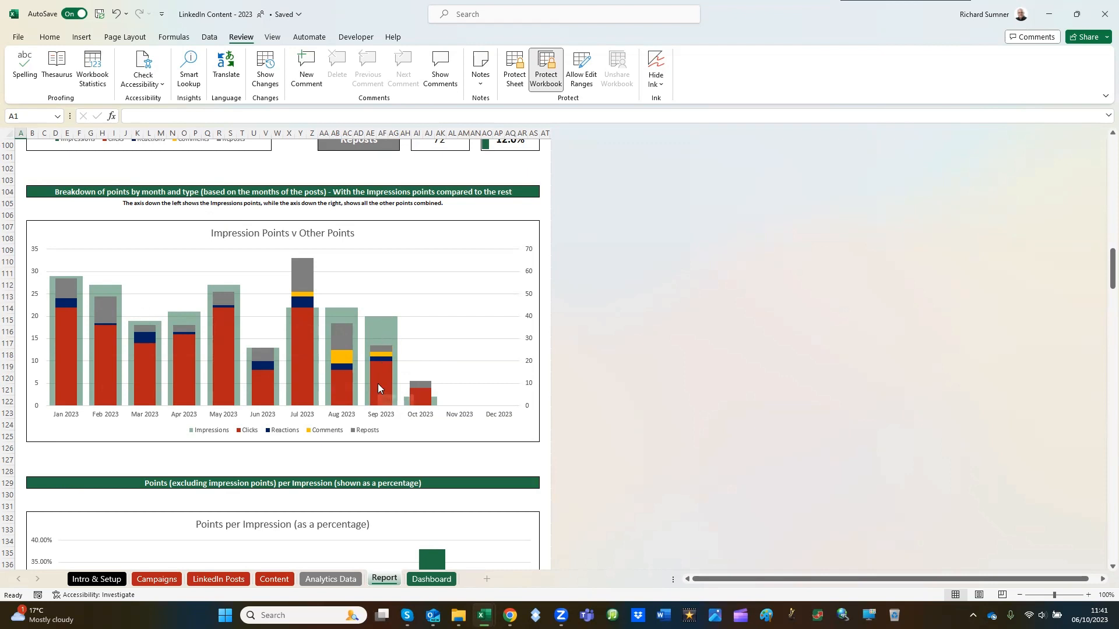
# Examine the Report's points per impression chart, the media type breakdown, and the total and average points per campaign charts
pyautogui.scroll(-7, 434, 311)
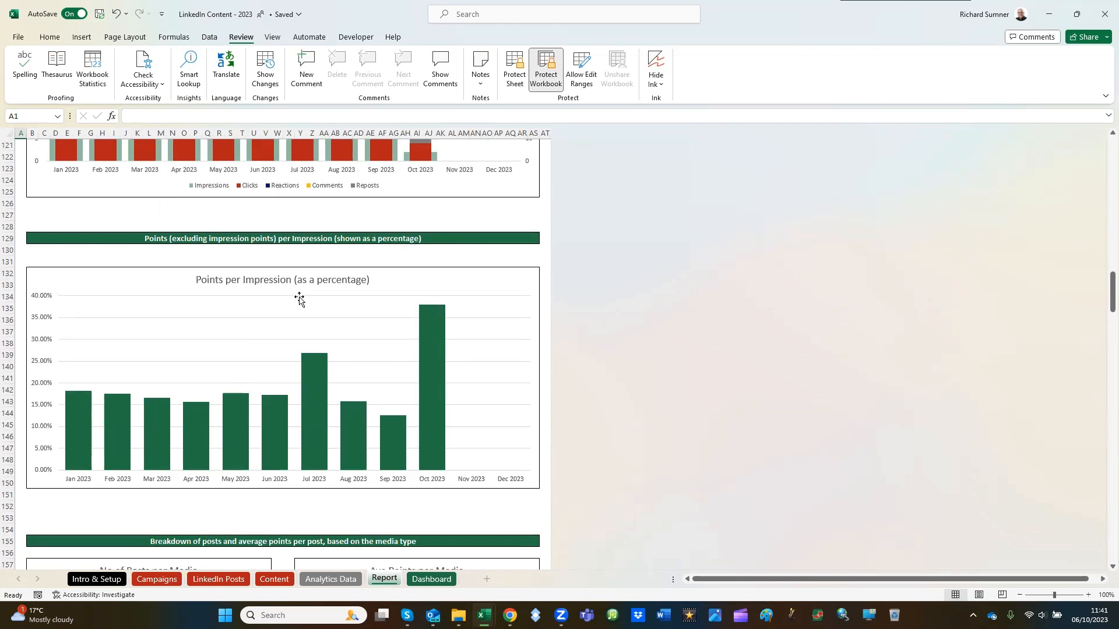
pyautogui.scroll(-9, 299, 299)
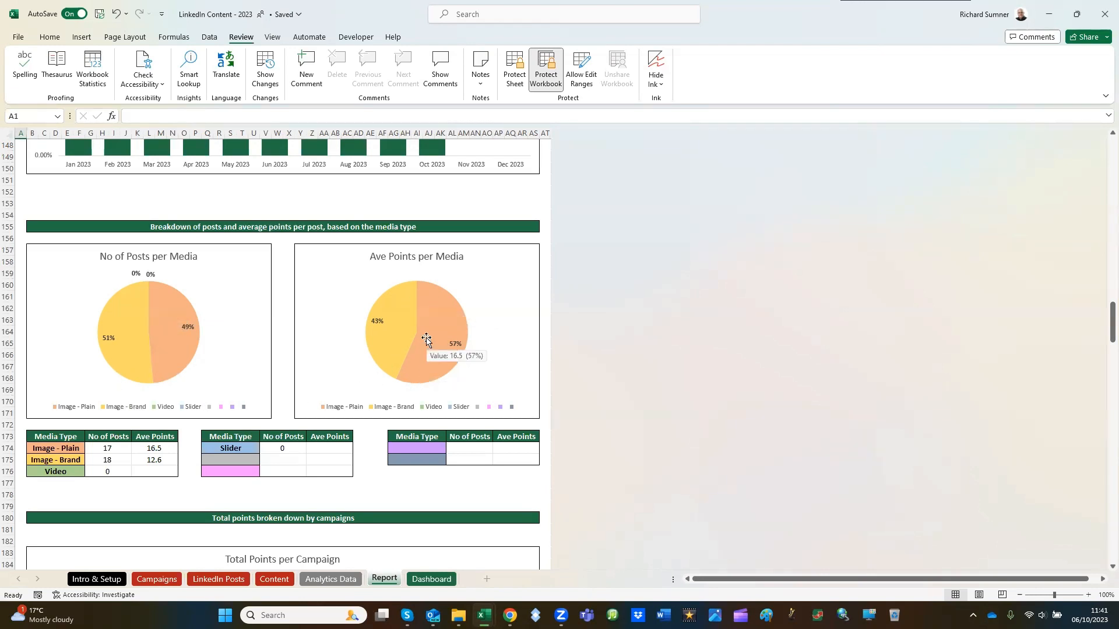
pyautogui.scroll(-5, 424, 341)
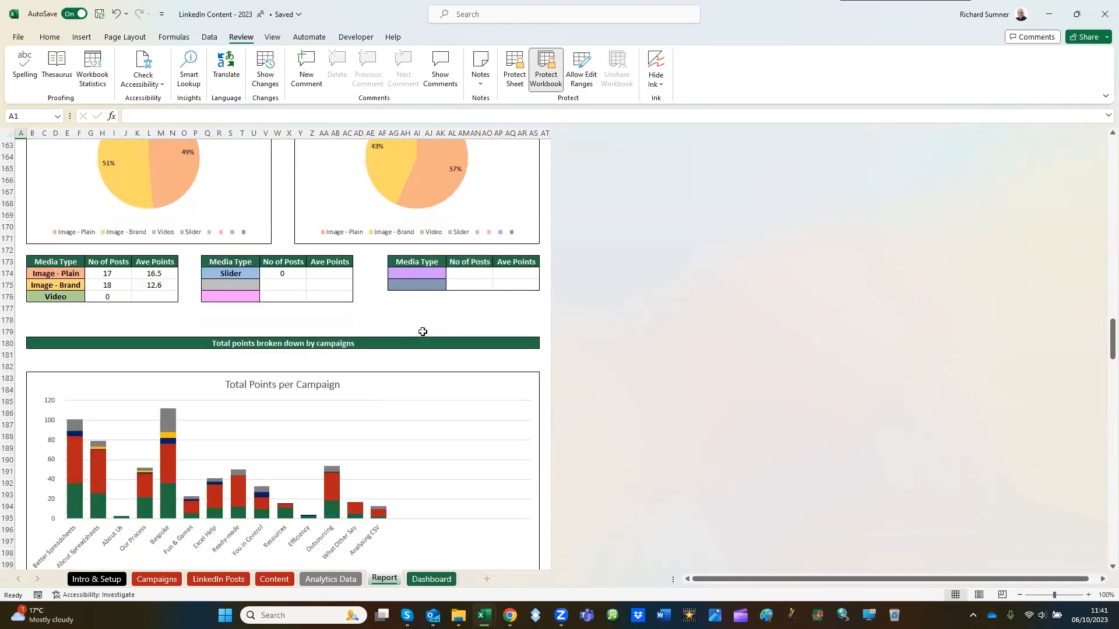
pyautogui.scroll(-4, 277, 304)
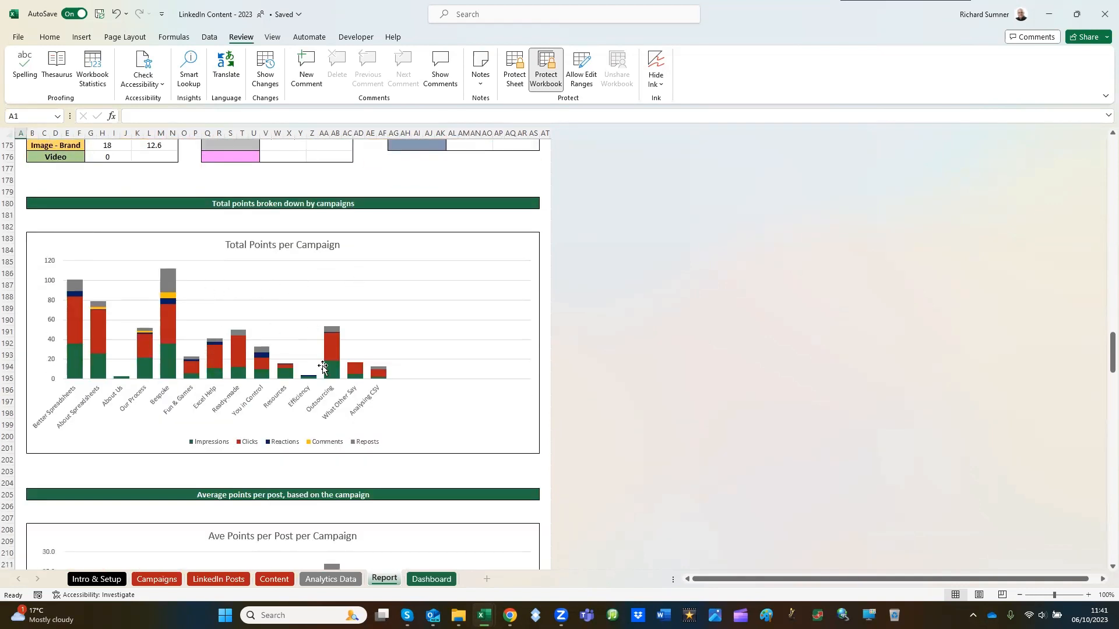
pyautogui.scroll(-2, 325, 363)
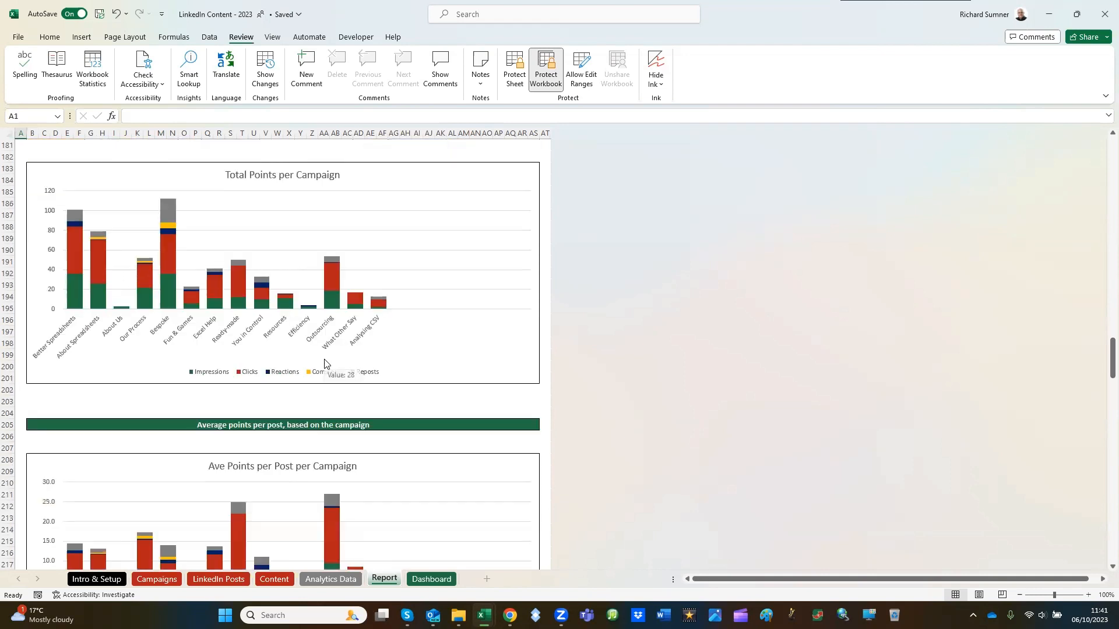
pyautogui.scroll(-2, 323, 355)
pyautogui.scroll(-3, 322, 352)
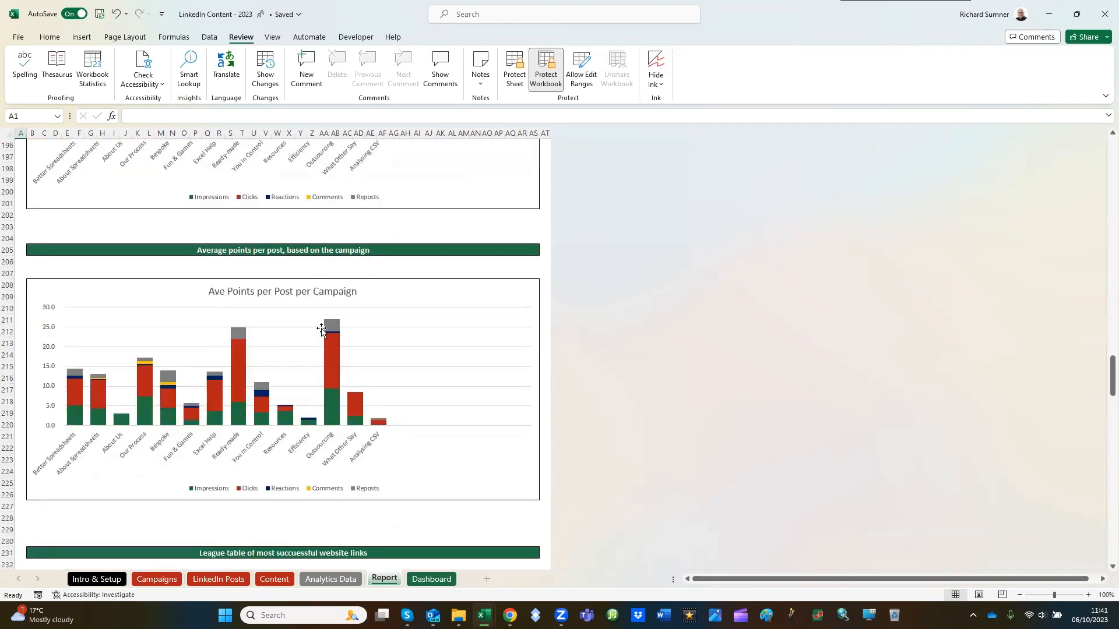
# Examine the Report's website links league table, month-end average points, and the average points by time slot and week day charts
pyautogui.scroll(-9, 350, 324)
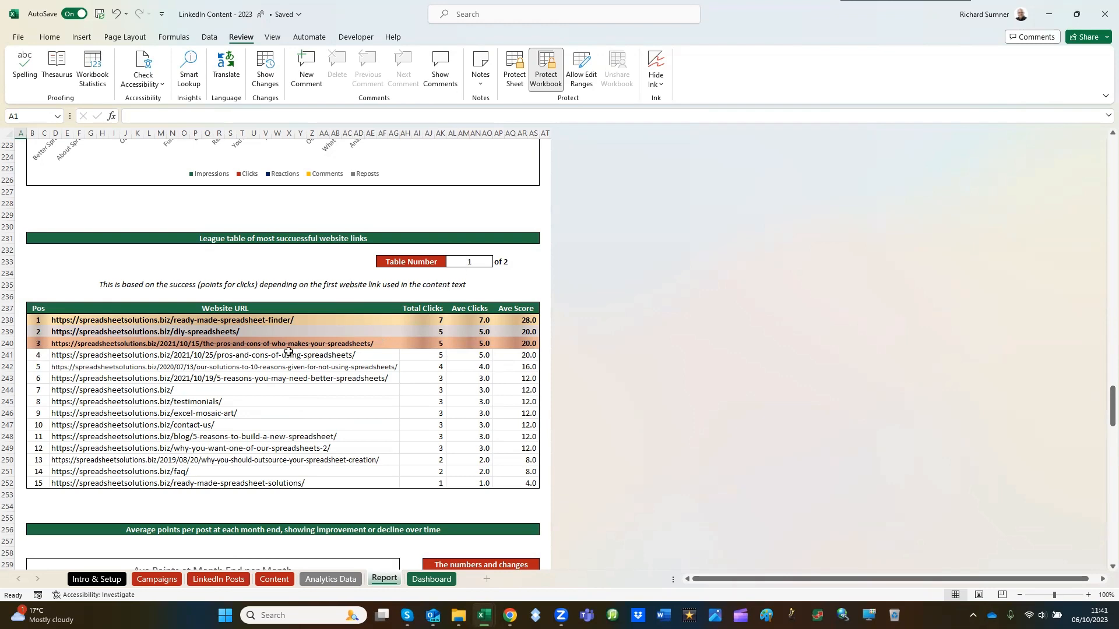
pyautogui.scroll(-9, 208, 376)
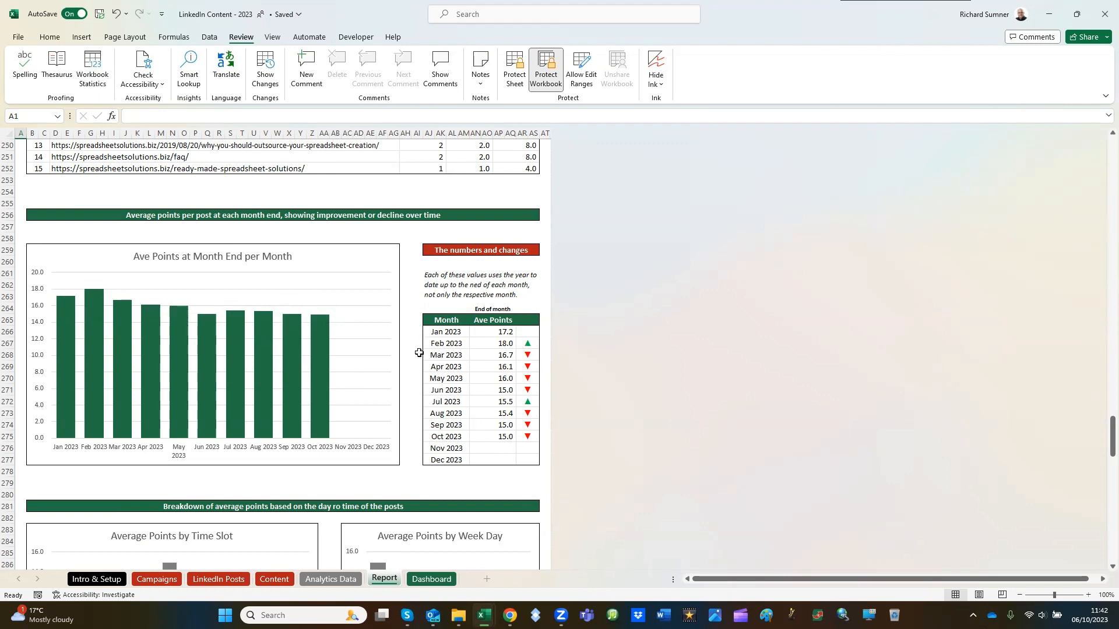
pyautogui.scroll(-1, 417, 351)
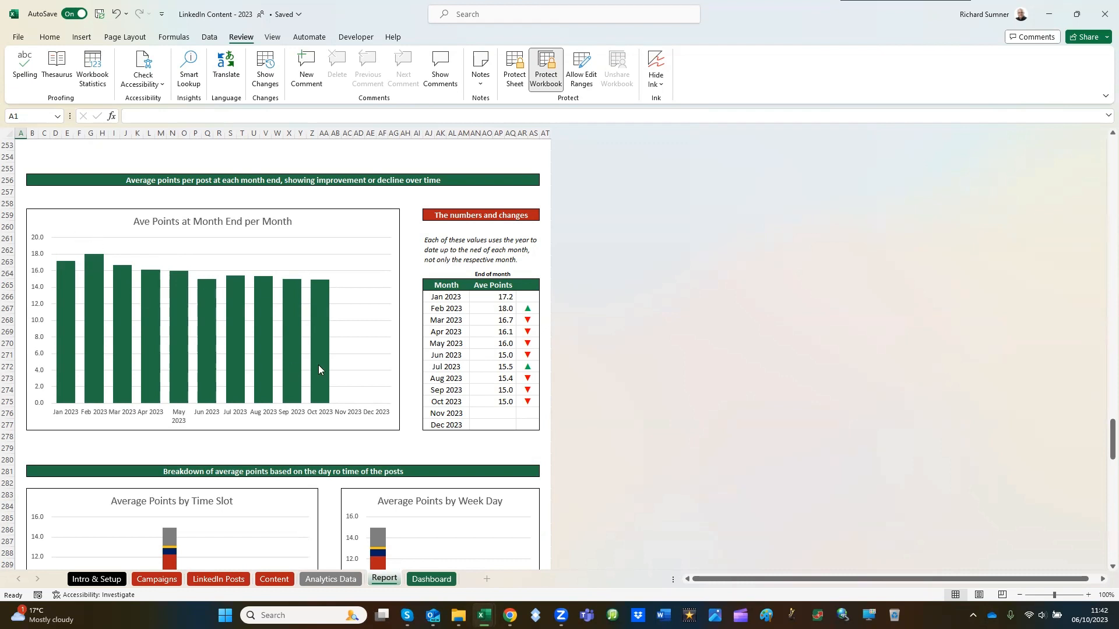
pyautogui.scroll(-7, 375, 313)
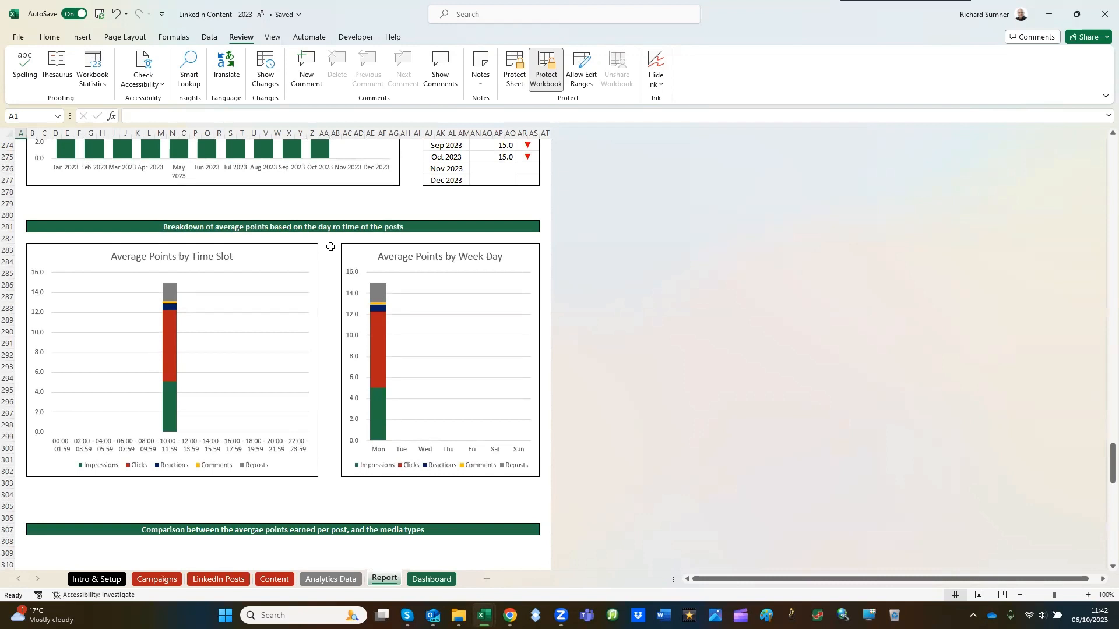
pyautogui.scroll(-2, 331, 247)
pyautogui.scroll(-2, 331, 246)
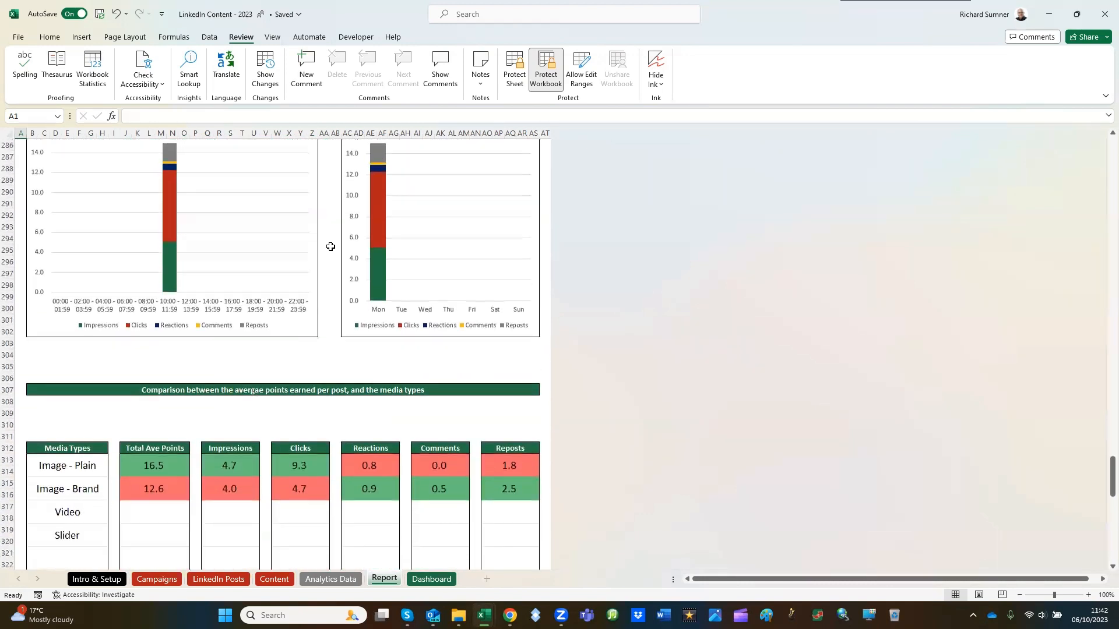
pyautogui.scroll(1, 330, 246)
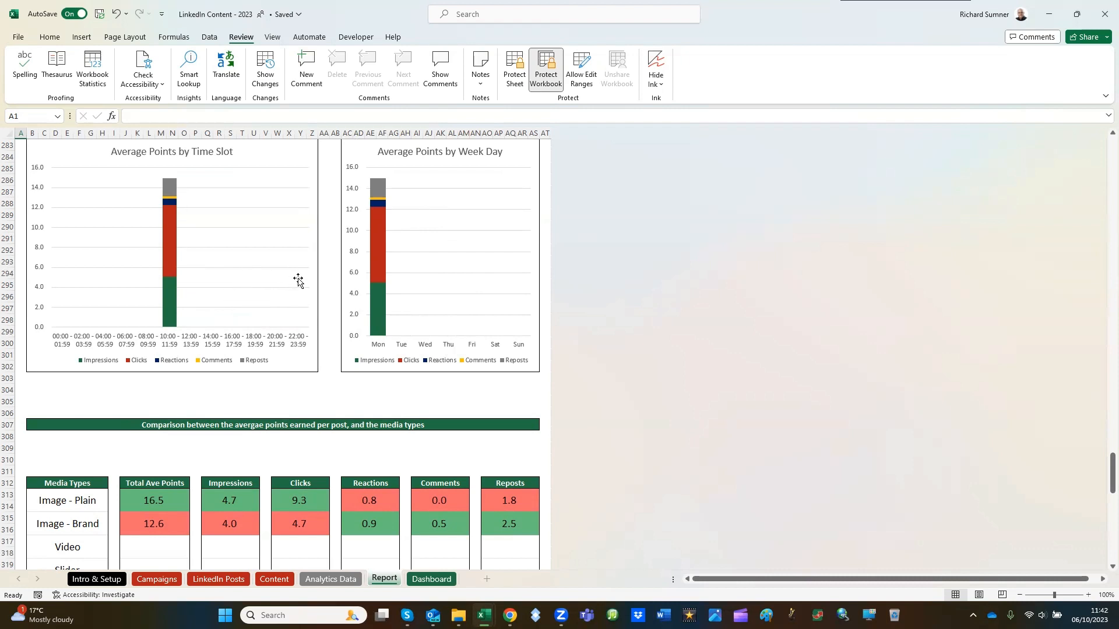
# Examine the media type comparison, the average scores per campaign and media type, and the league table of most successful campaigns
pyautogui.scroll(-3, 321, 270)
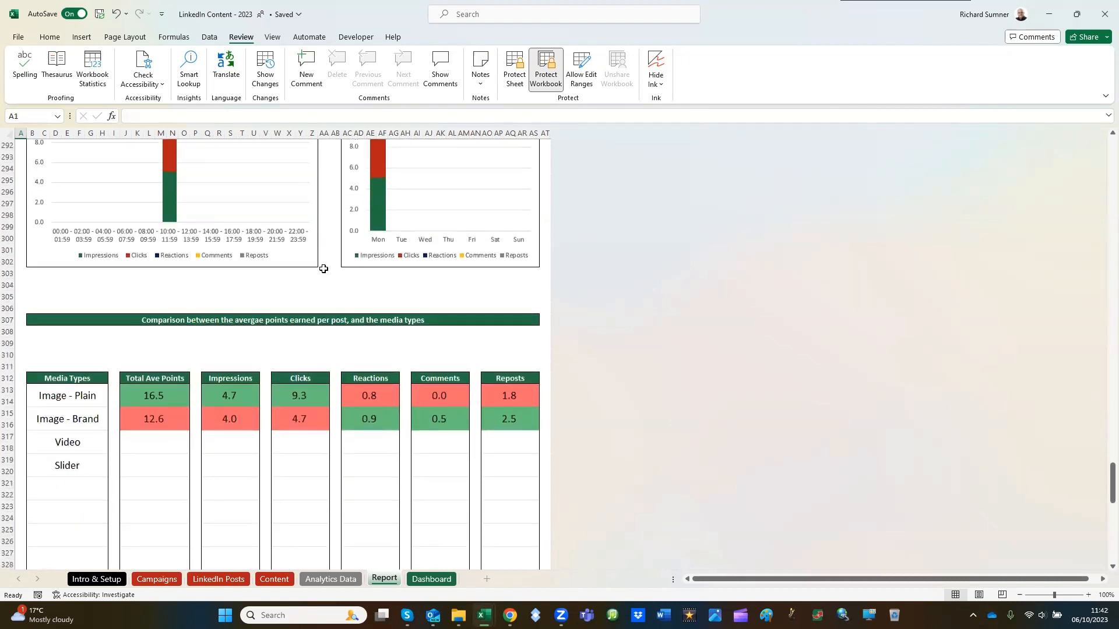
pyautogui.scroll(-2, 323, 268)
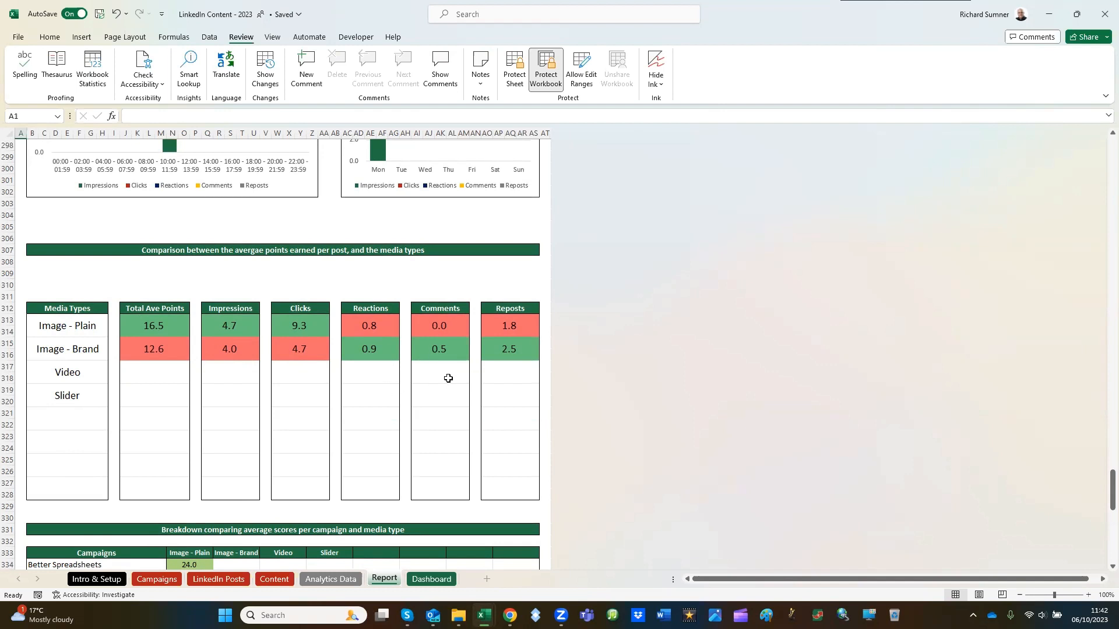
pyautogui.scroll(-4, 443, 371)
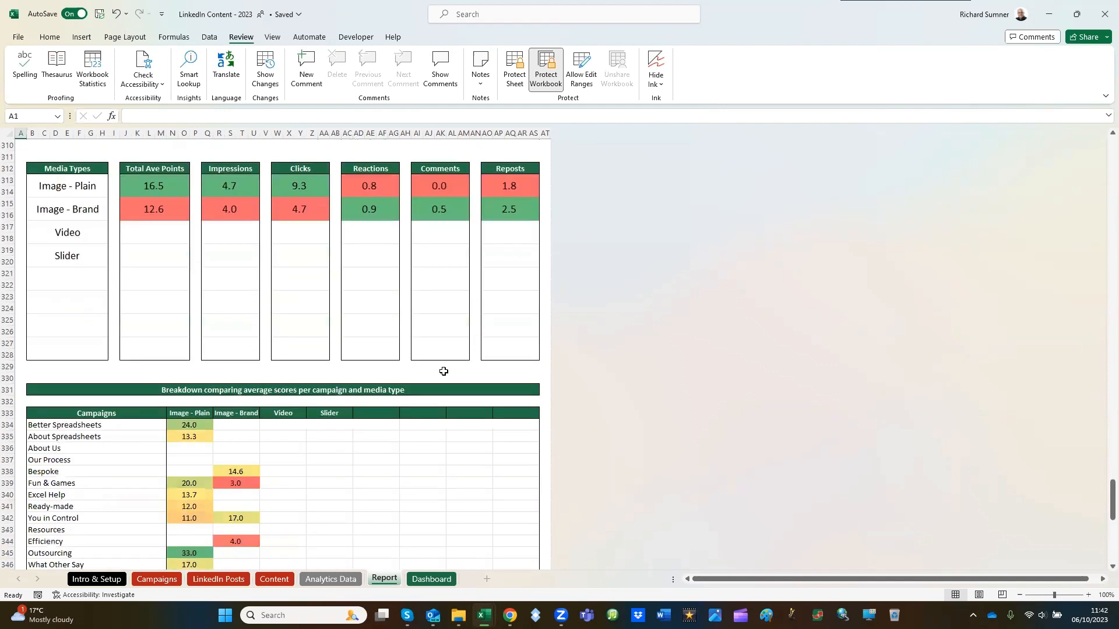
pyautogui.scroll(-4, 442, 365)
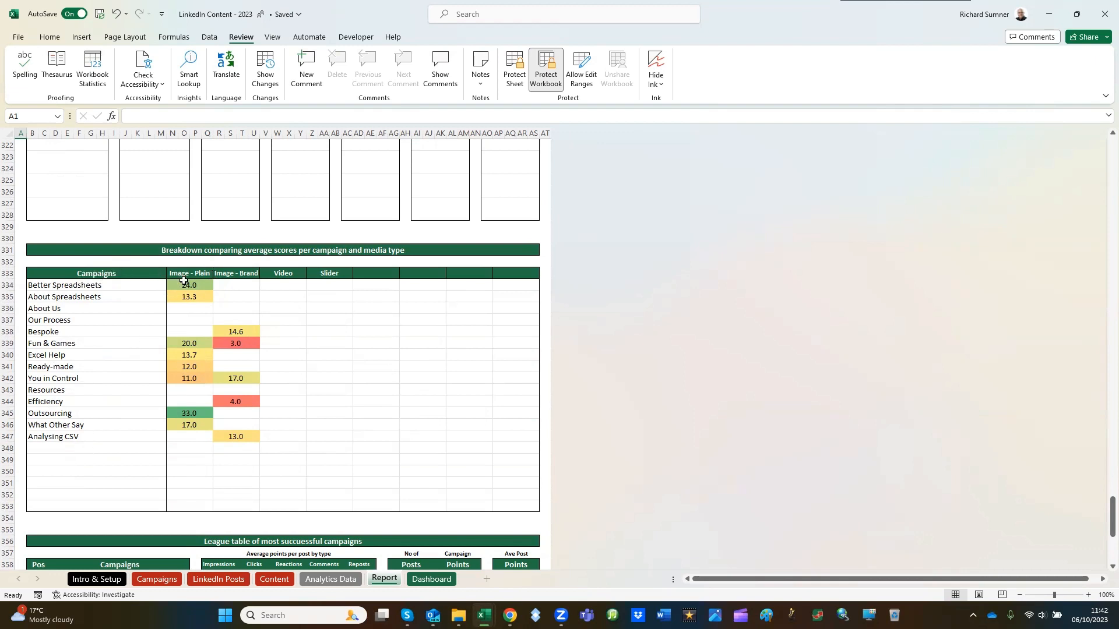
pyautogui.scroll(-1, 292, 325)
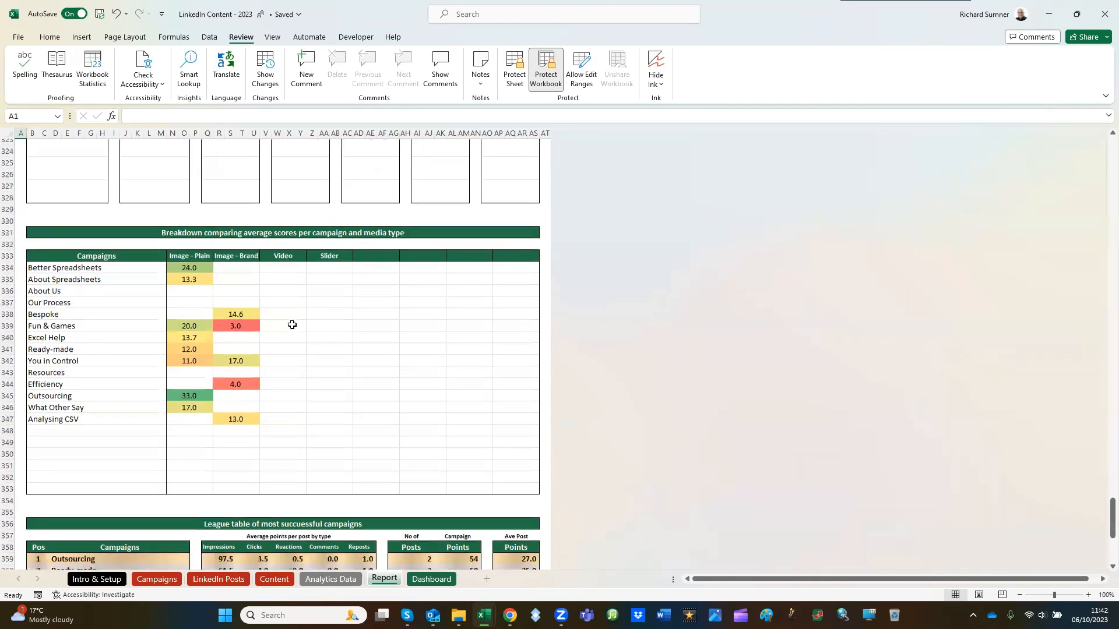
pyautogui.scroll(-1, 292, 325)
pyautogui.scroll(-7, 276, 350)
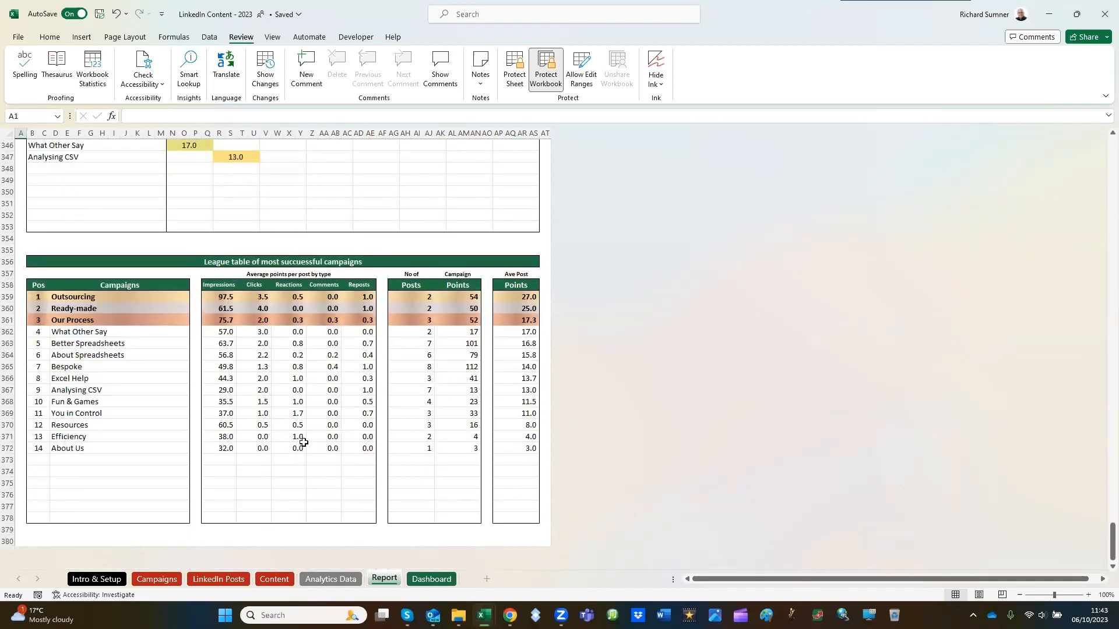
# Return to cell A1 of the Report and open the Dashboard sheet to review its alerts and charts
pyautogui.click(25, 241)
pyautogui.hotkey('ctrl', 'Home')
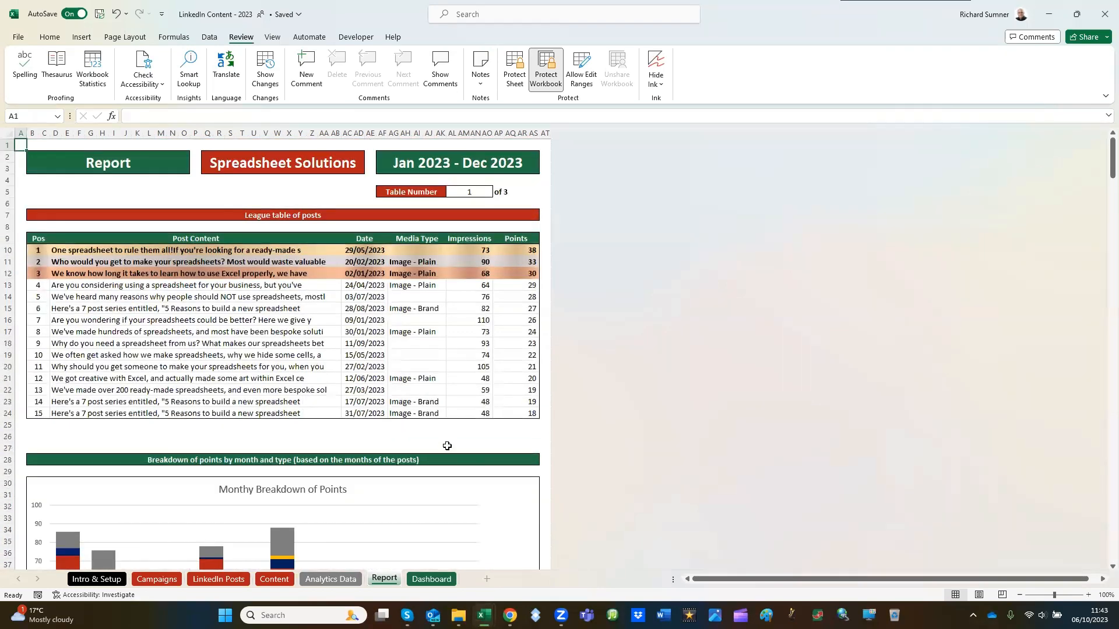
pyautogui.click(433, 580)
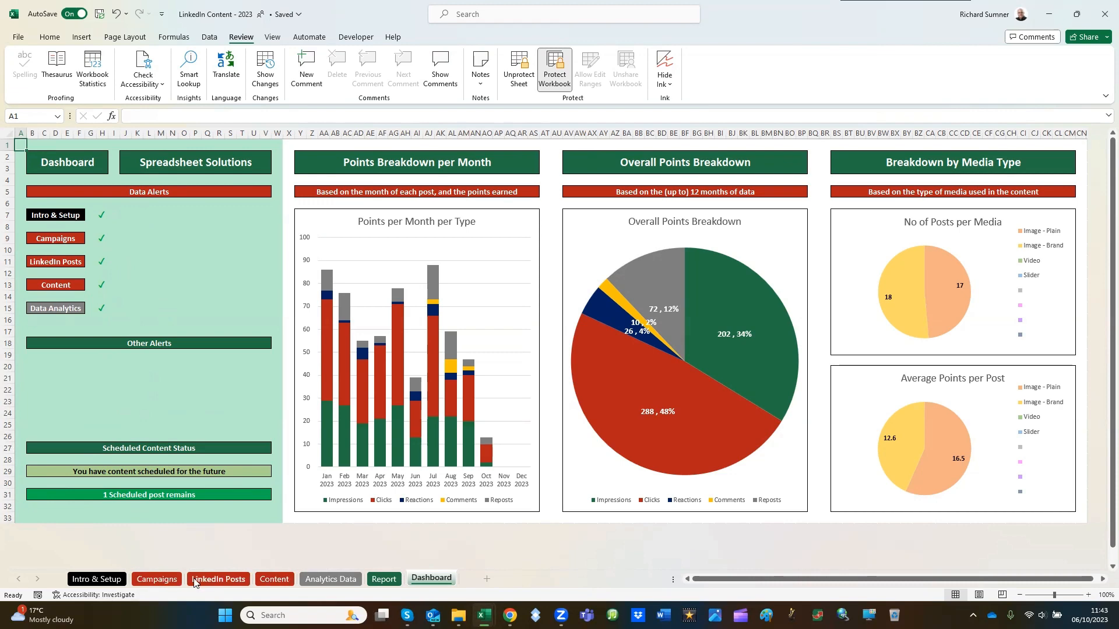
# Clear the post date of line 53 in cell E63 on LinkedIn Posts and check the data alerts on the Dashboard
pyautogui.click(218, 579)
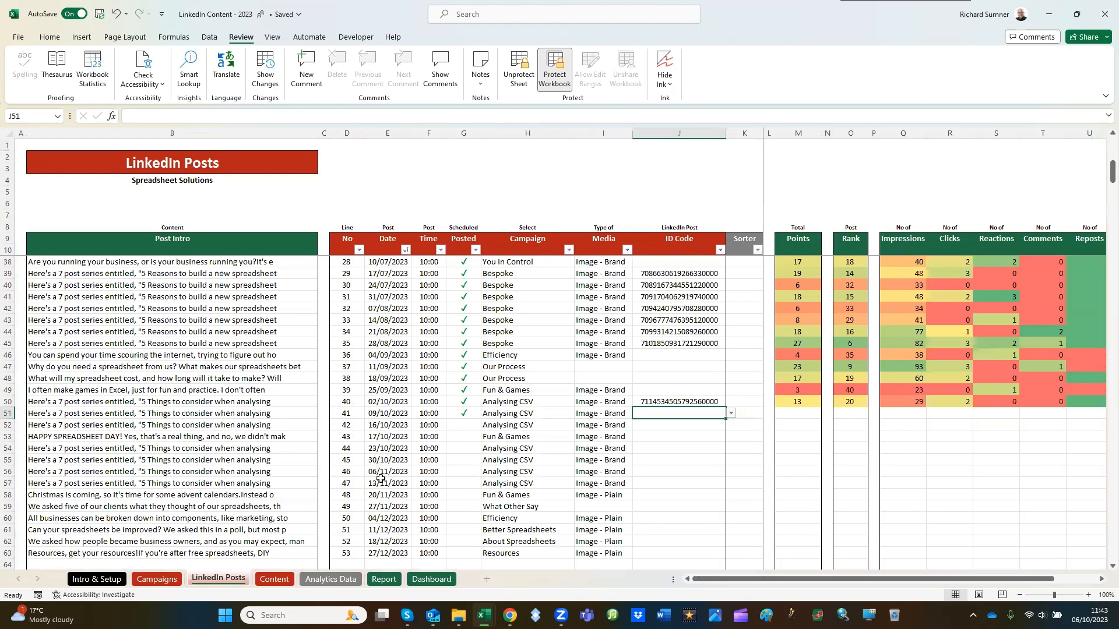
pyautogui.click(389, 554)
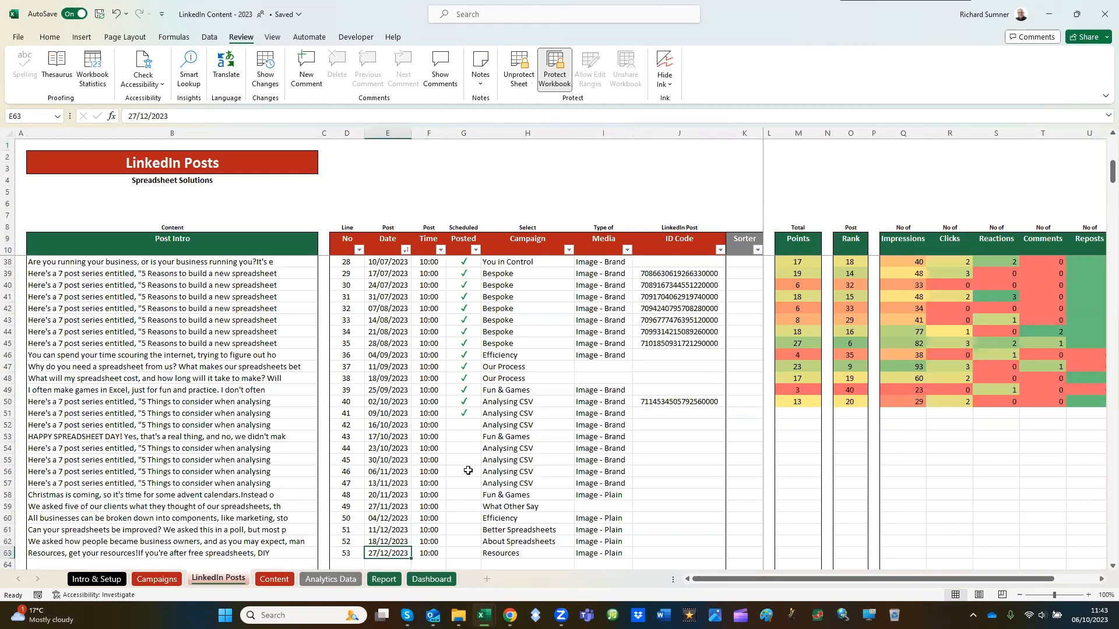
pyautogui.press('Delete')
pyautogui.press('Return')
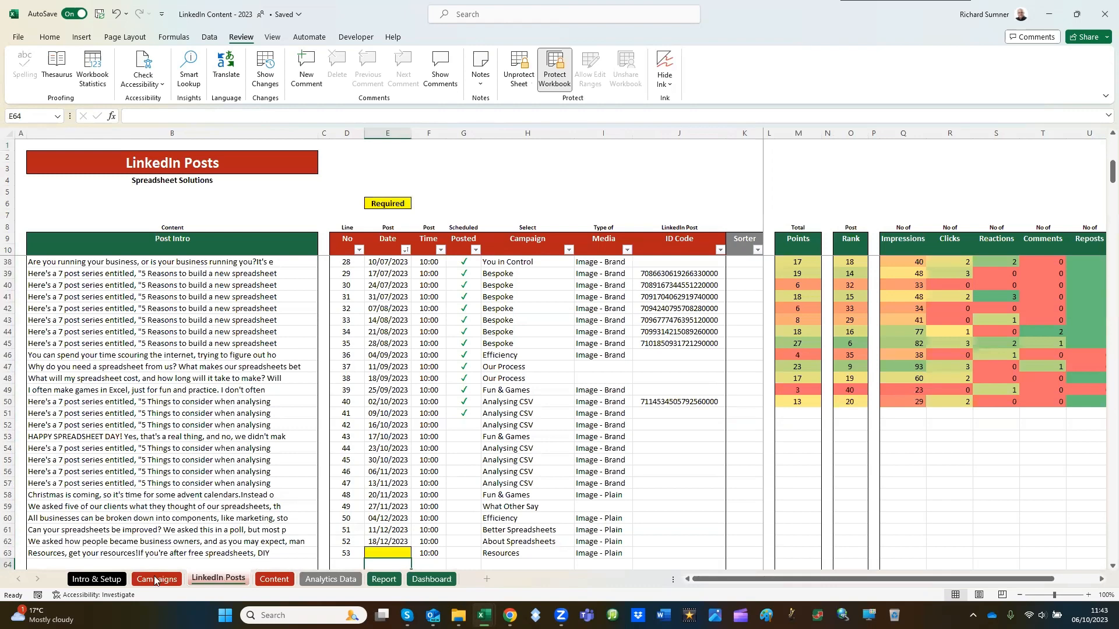
pyautogui.click(431, 580)
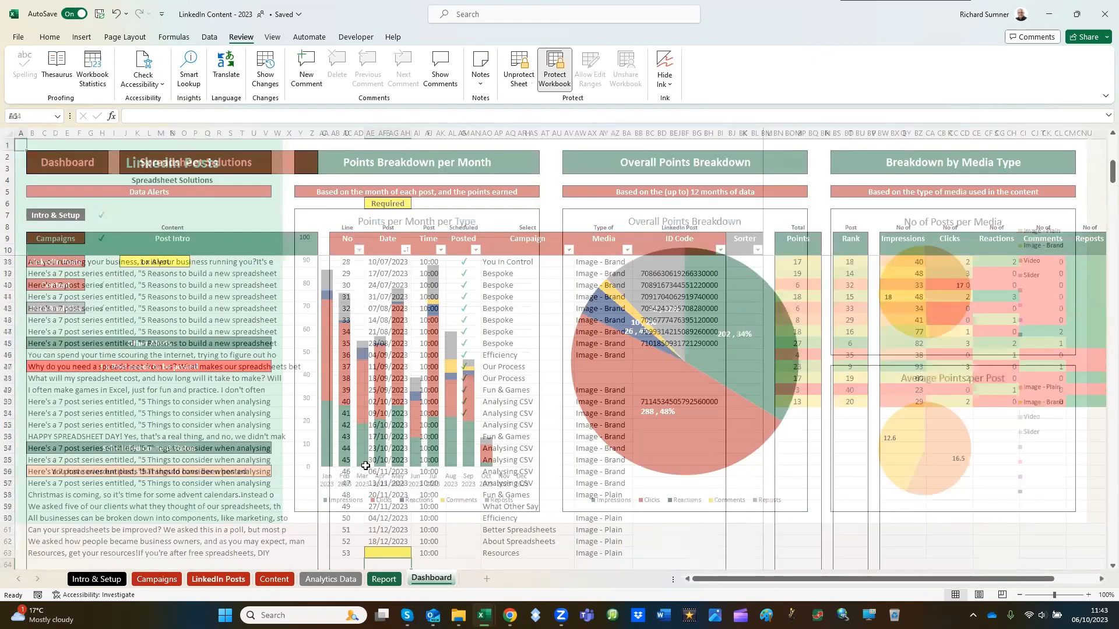
# On LinkedIn Posts, re-enter 27/12/2023 as the post date of line 53, and view the Dashboard and Intro & Setup sheets
pyautogui.write('27/12/2023')
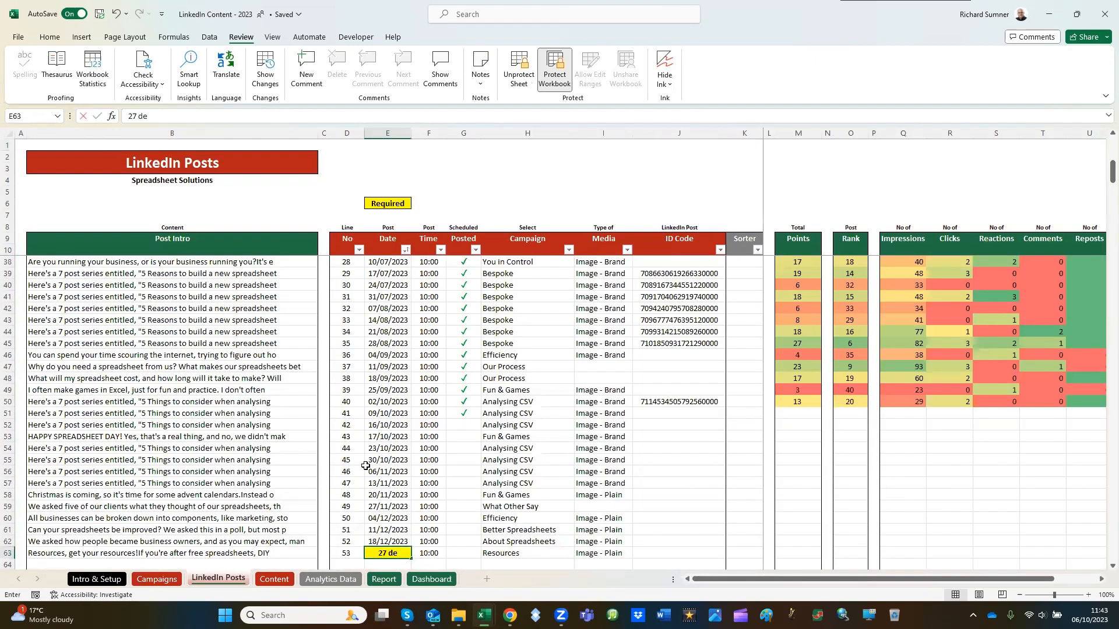
pyautogui.press('Return')
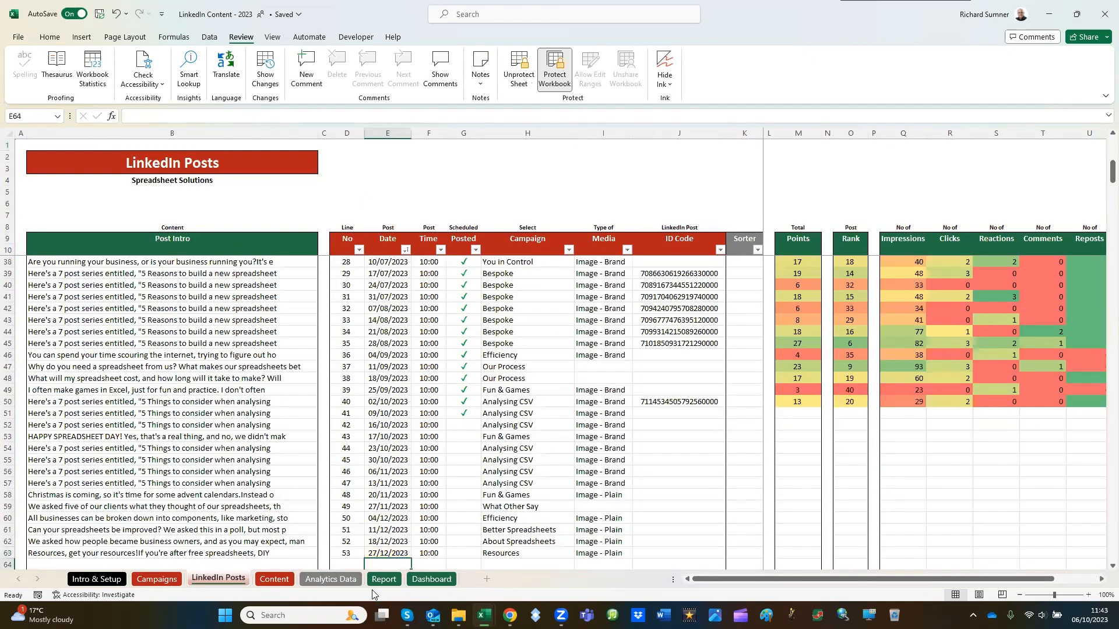
pyautogui.click(430, 579)
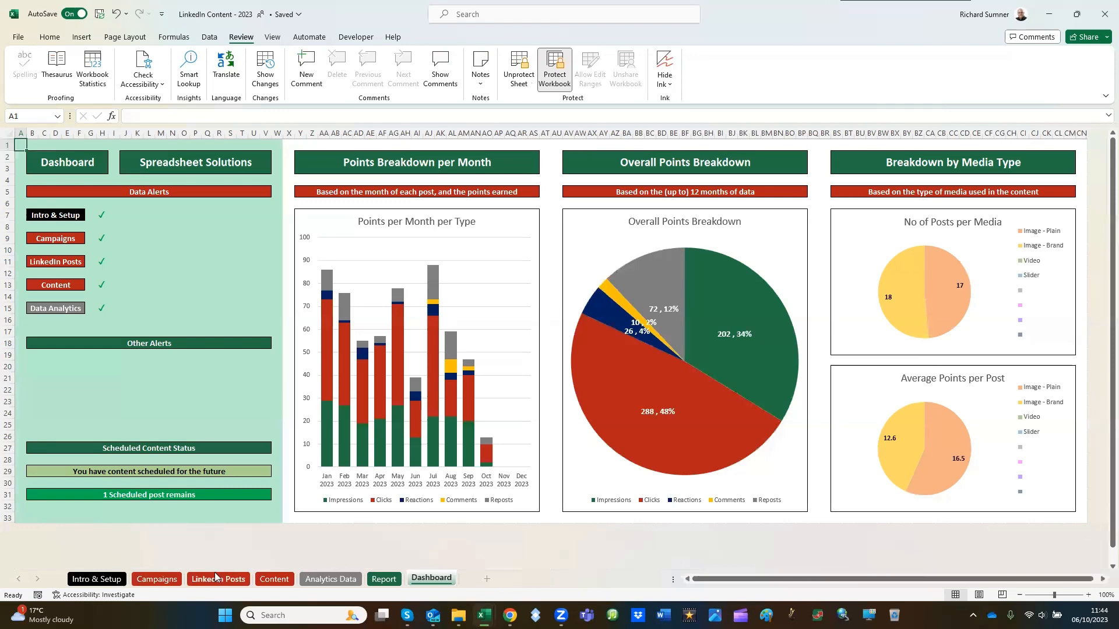
pyautogui.click(116, 581)
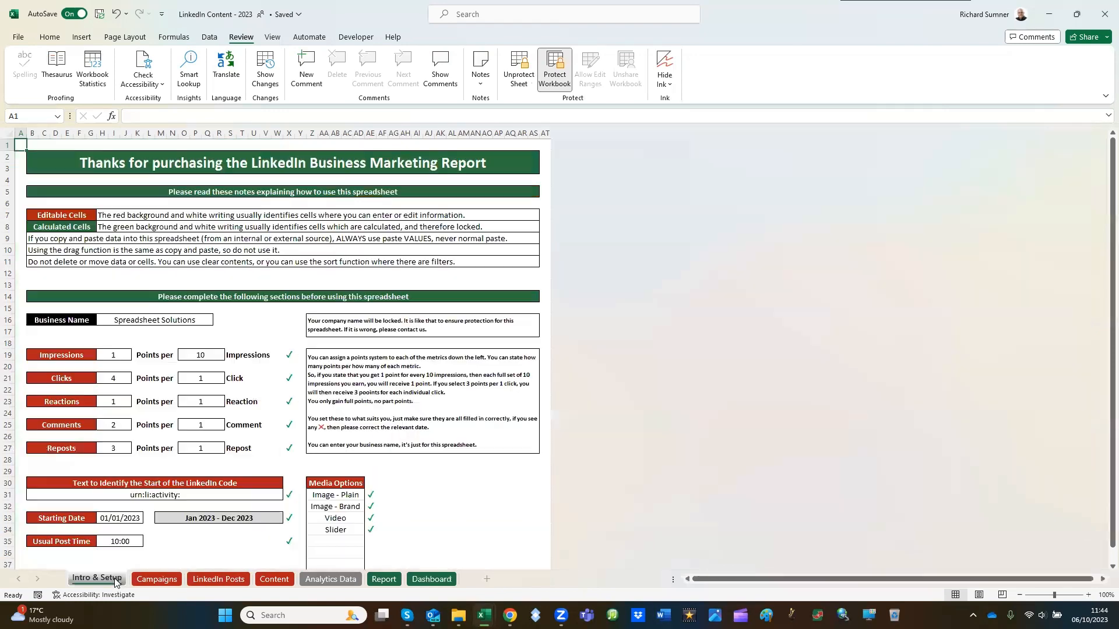